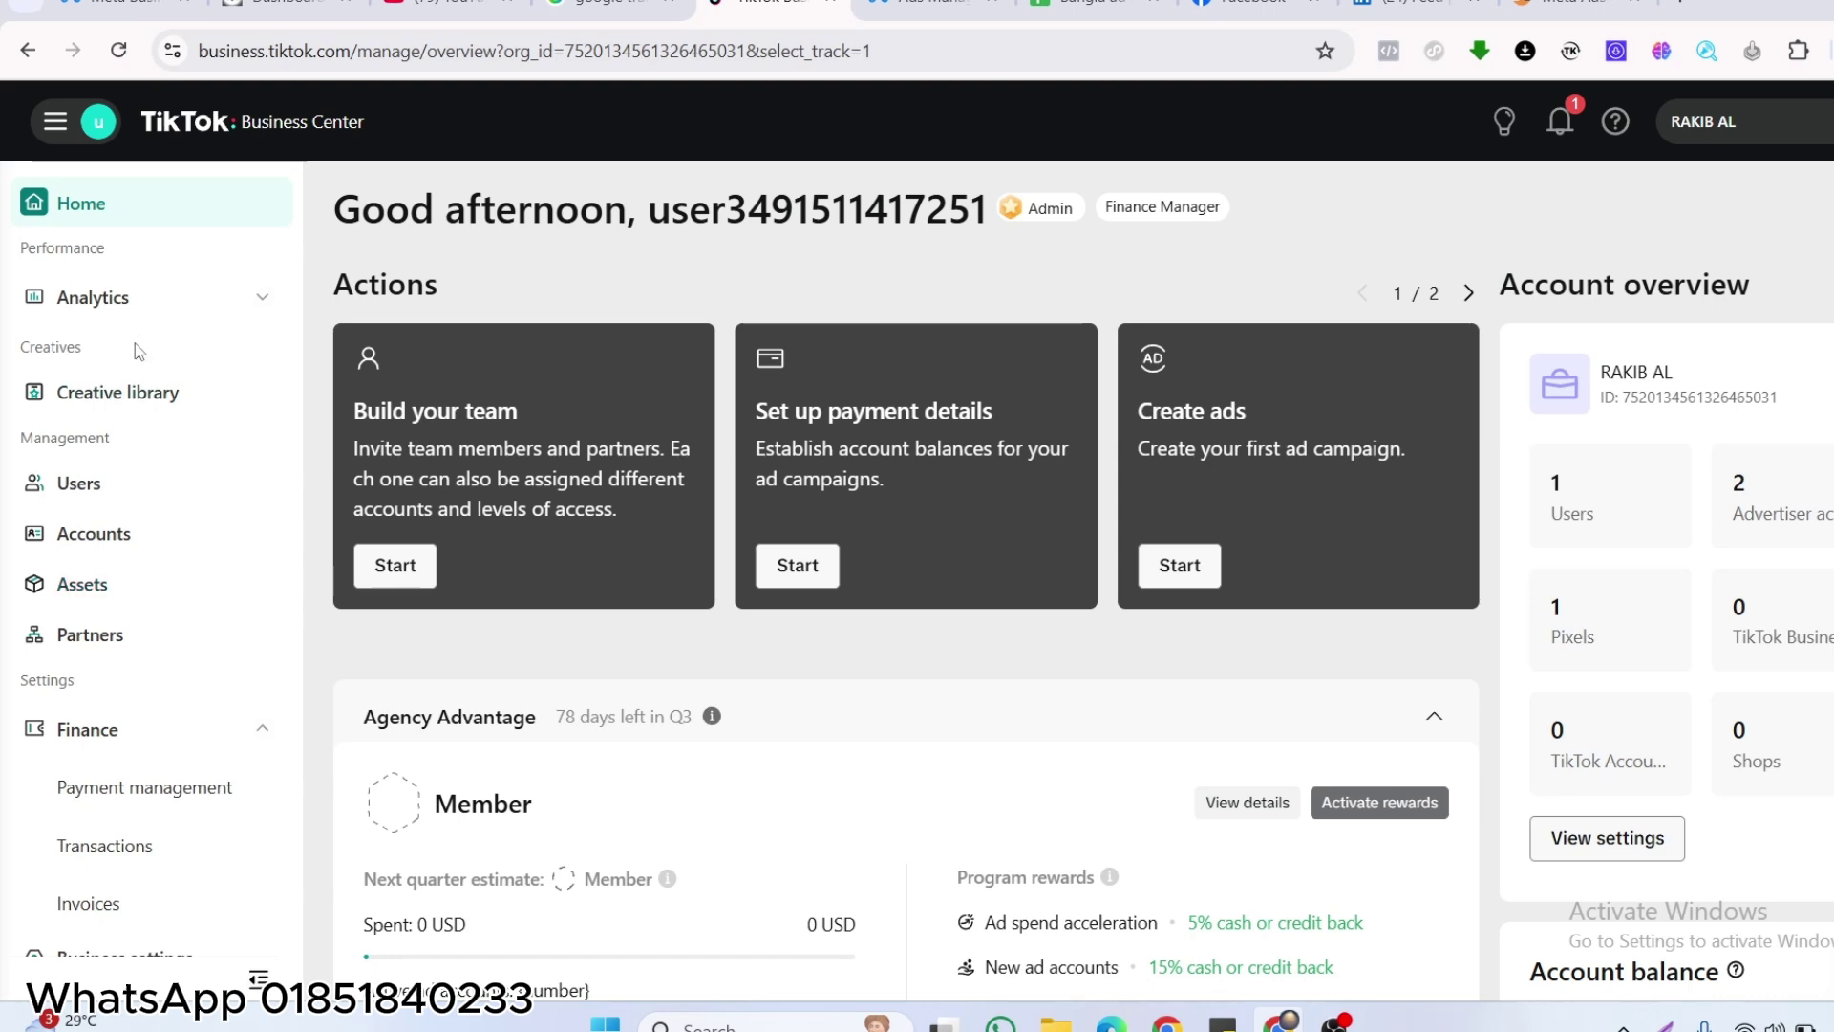
Open the TikTok accounts section under Accounts and start a request for ad delivery permissions.
click(88, 546)
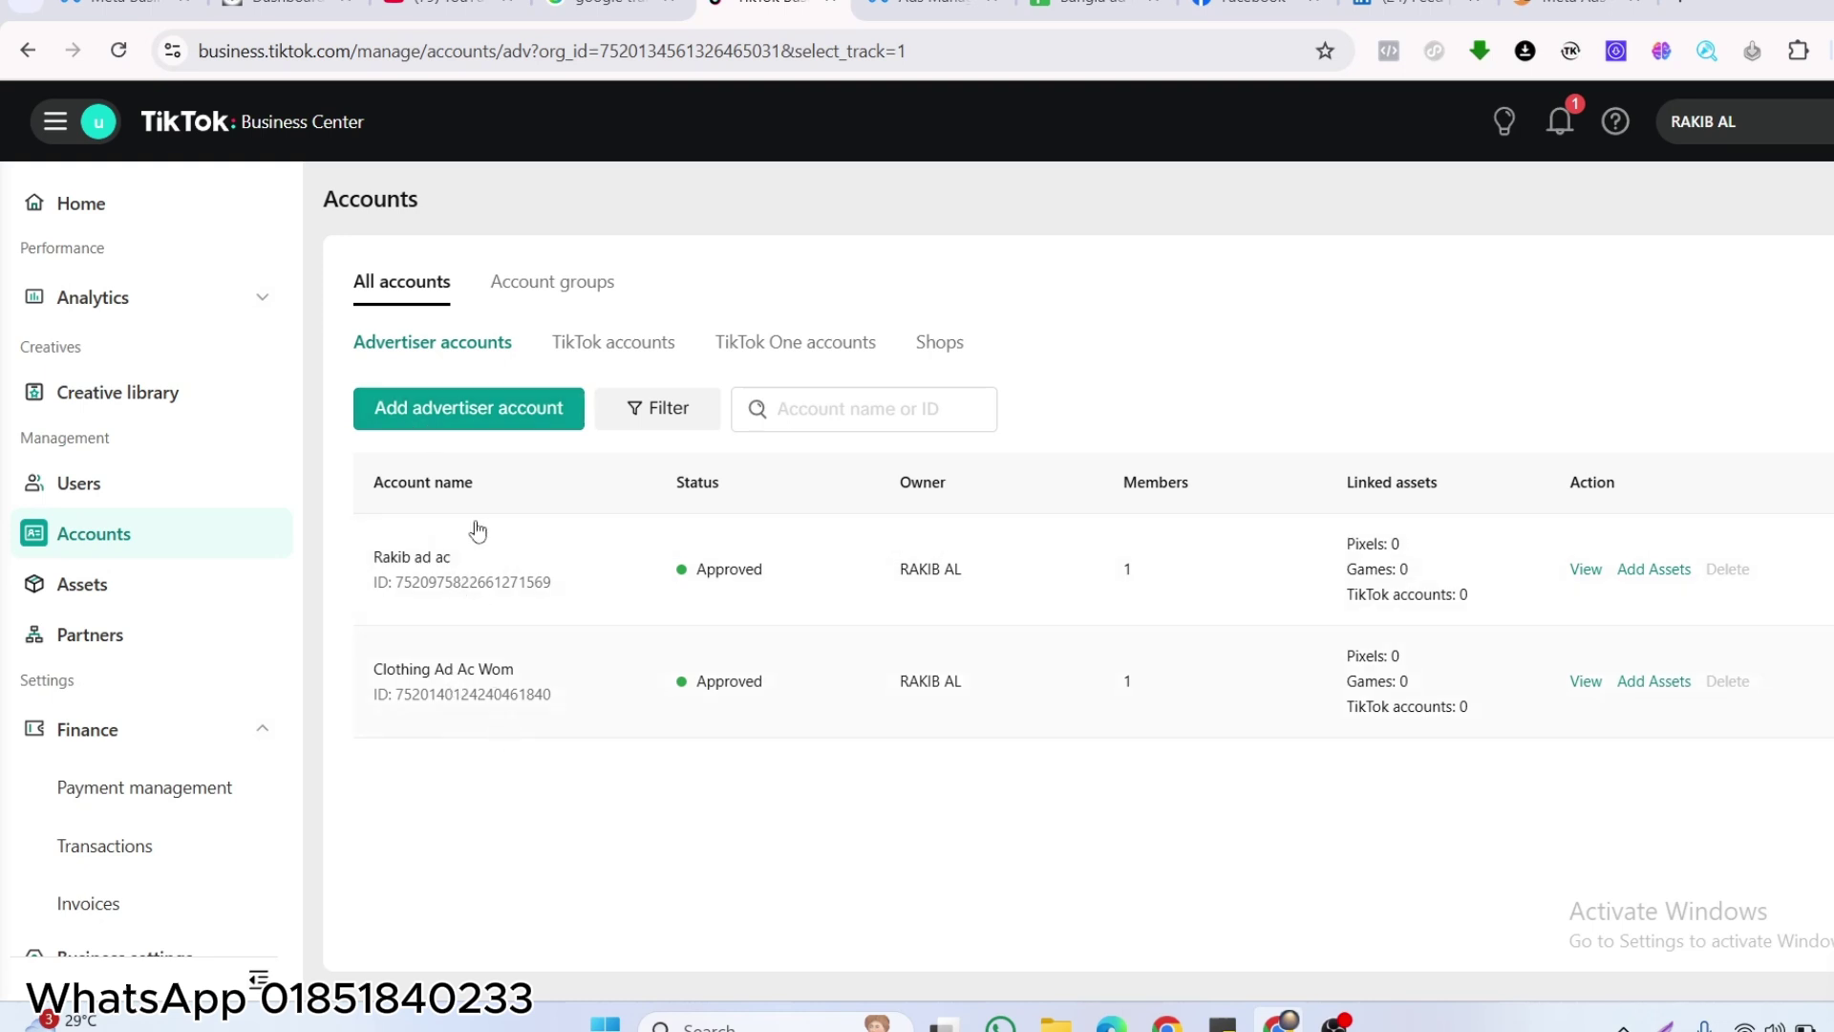
click(602, 345)
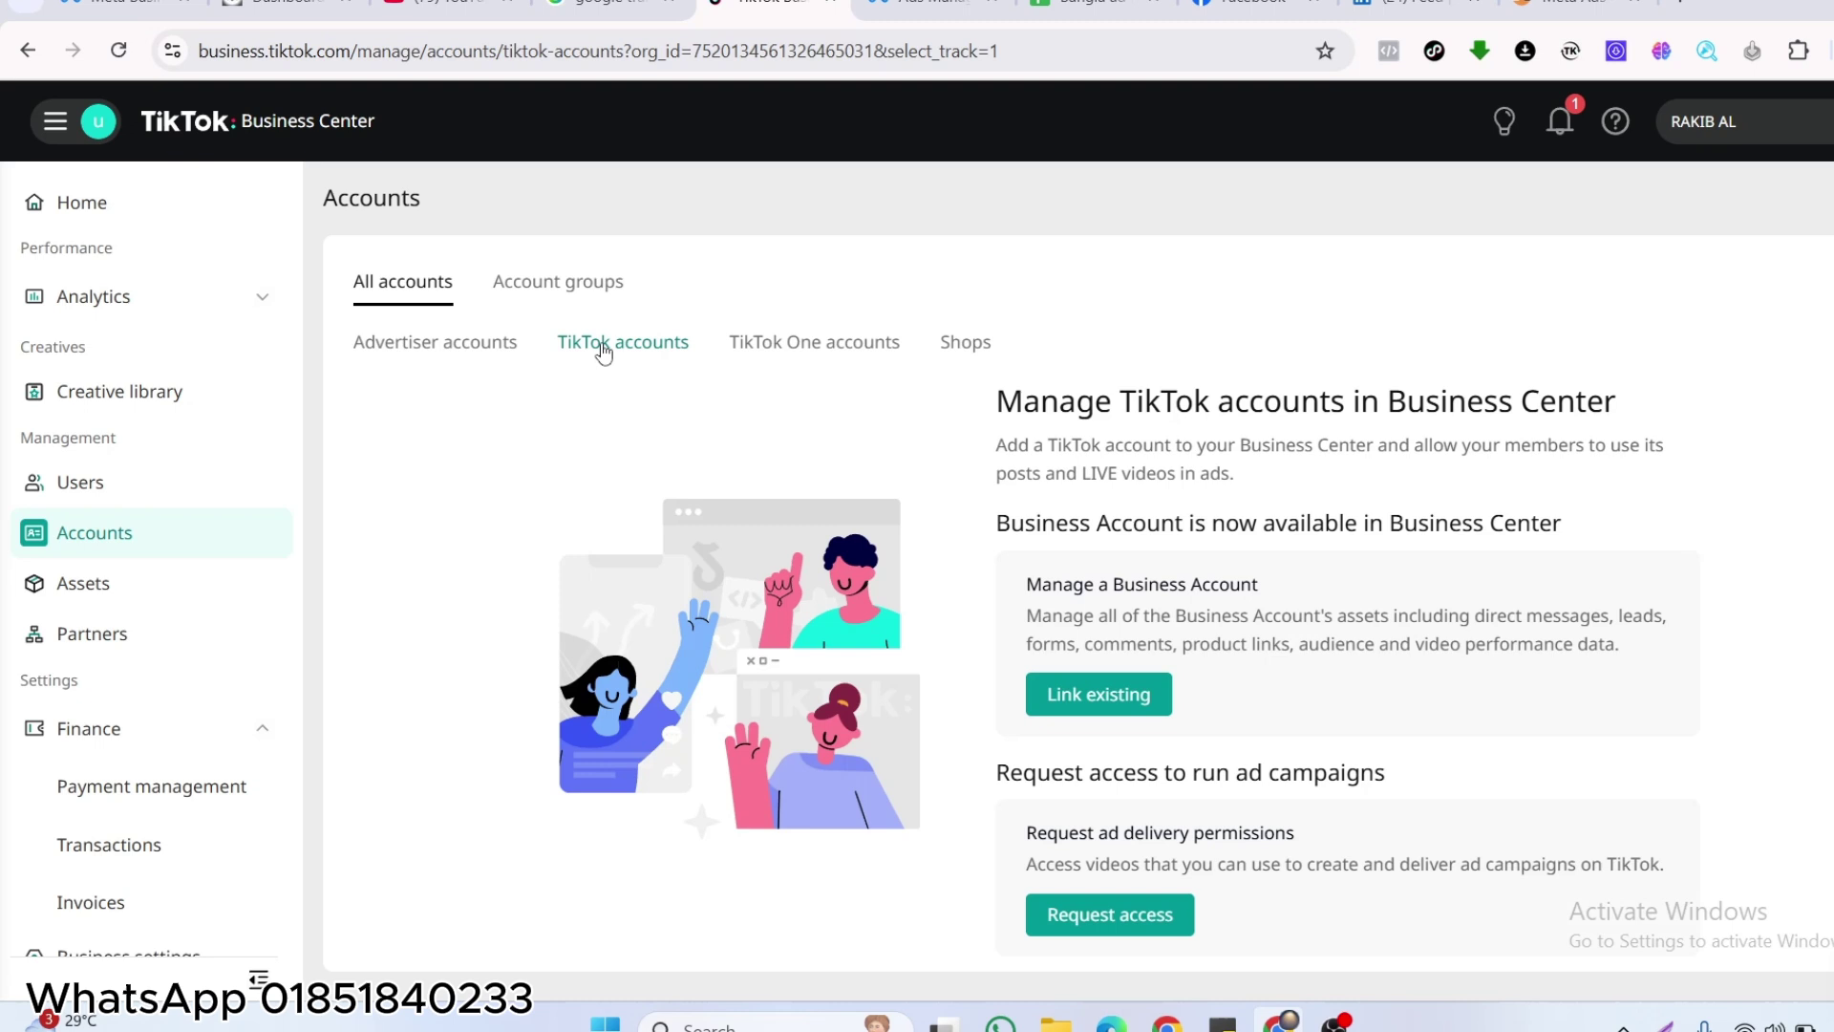
click(1116, 701)
click(1127, 927)
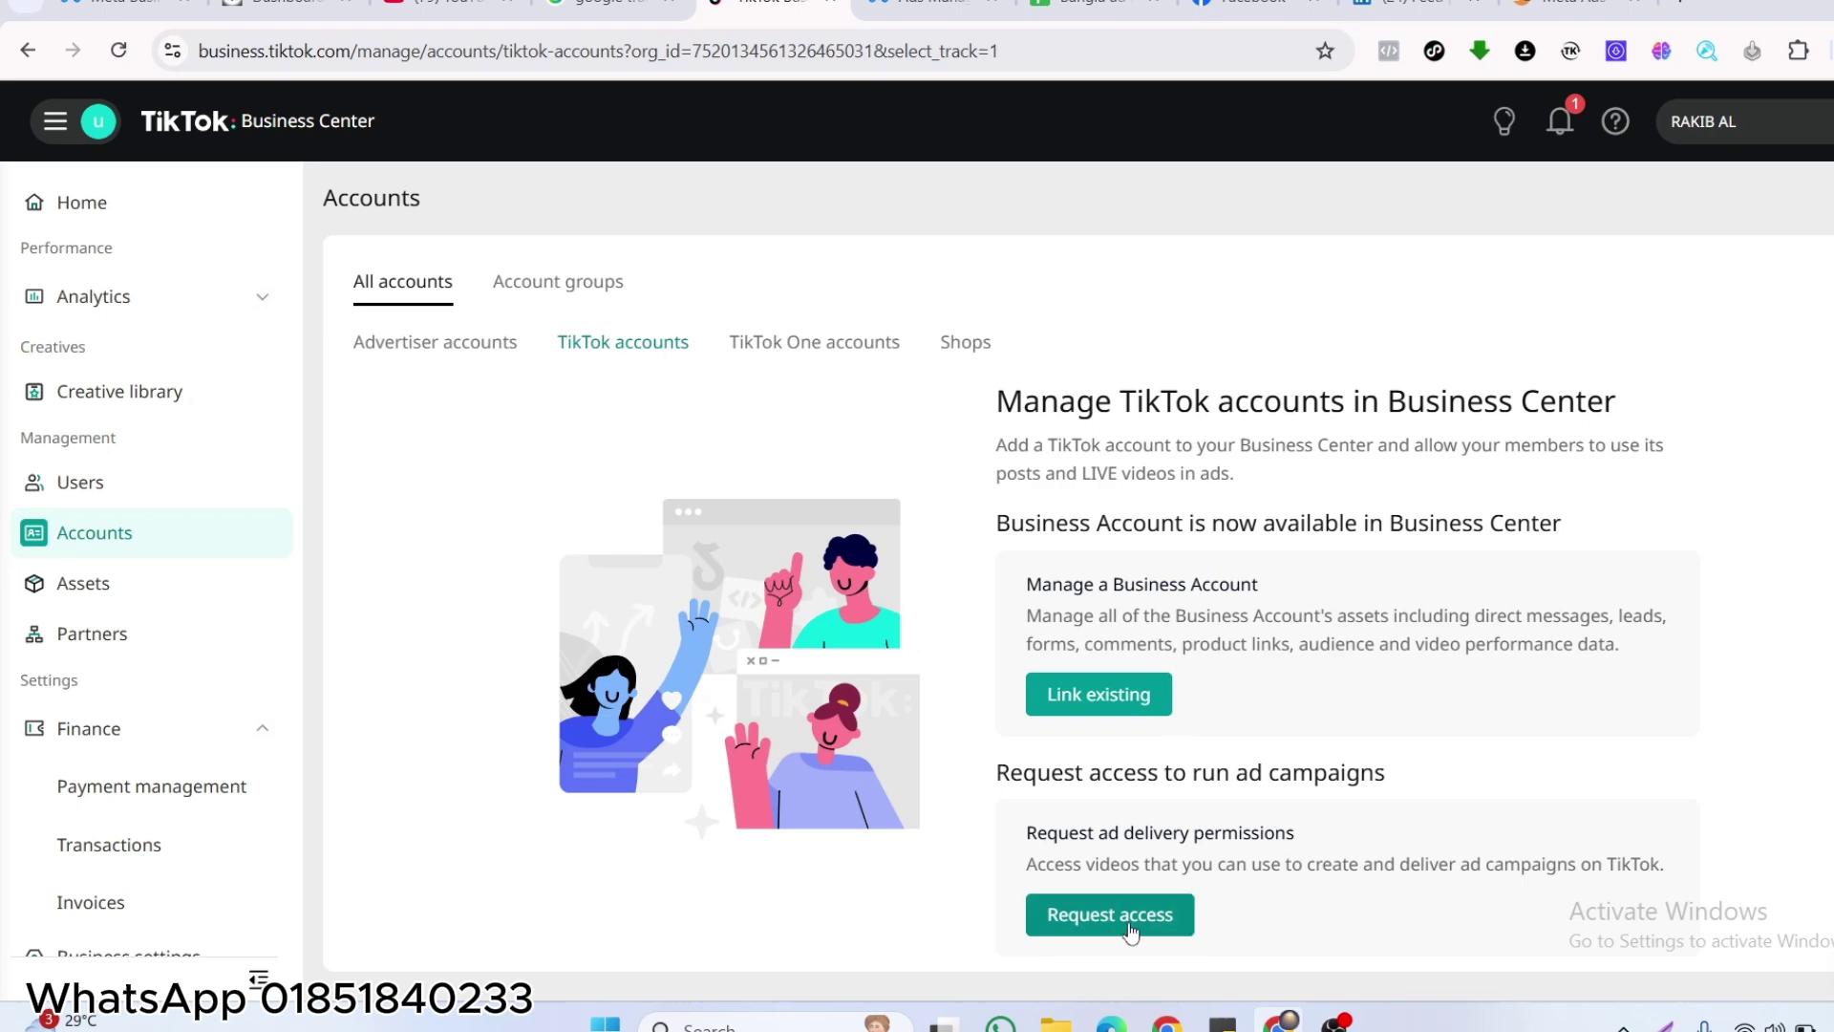
click(1129, 928)
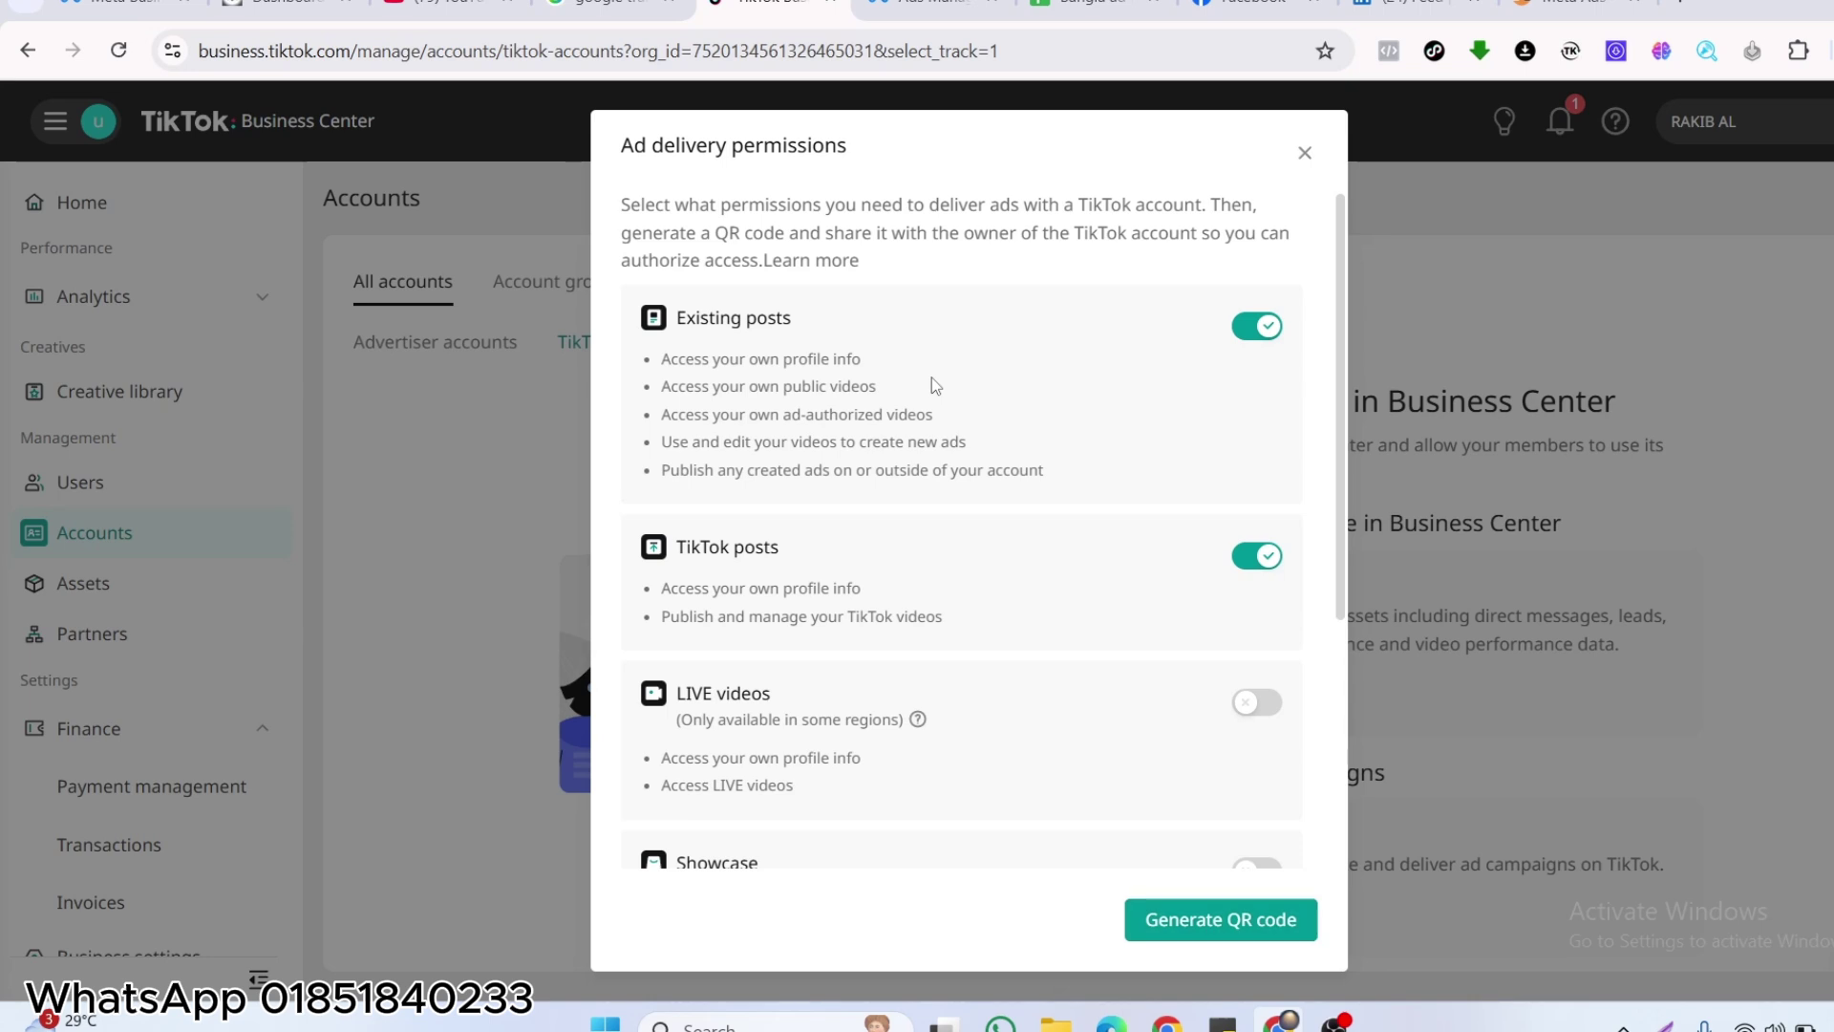
Enable Direct message permissions alongside Existing posts and TikTok posts, and generate the authorization QR code.
scroll(932, 382, down, 4)
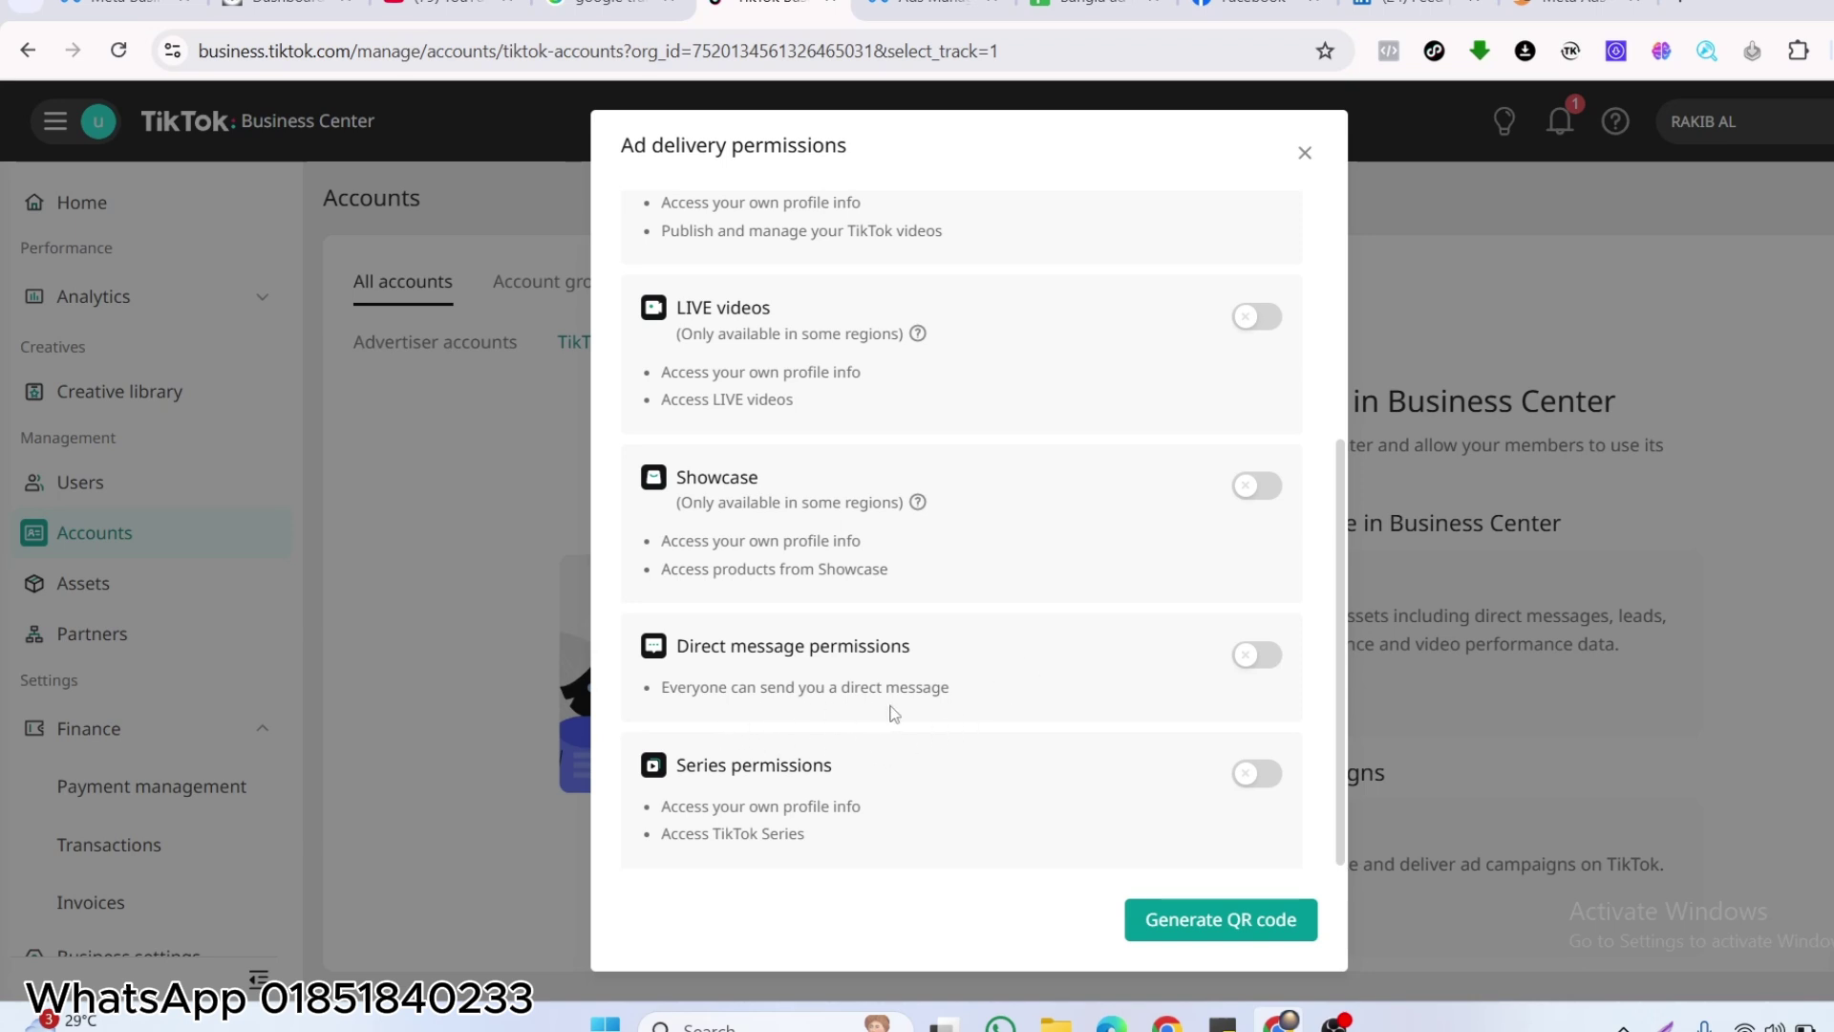
click(1257, 667)
scroll(1146, 741, up, 1)
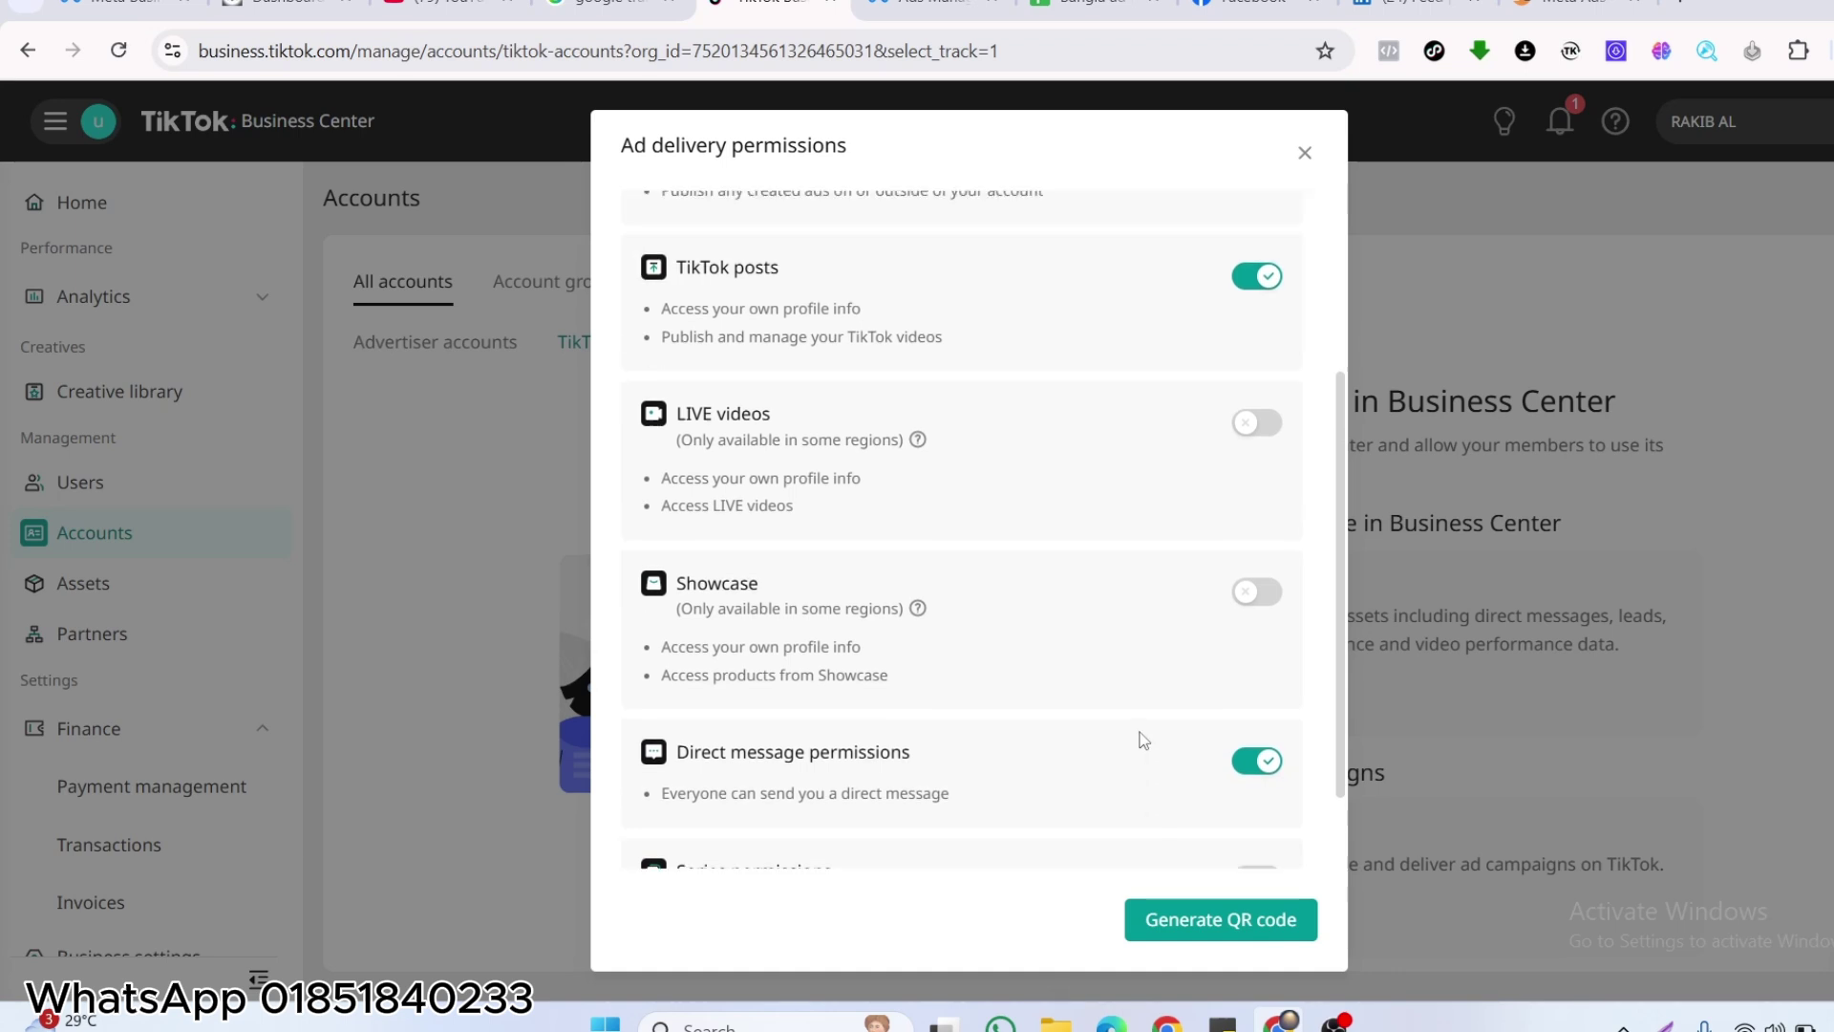
scroll(1137, 745, up, 3)
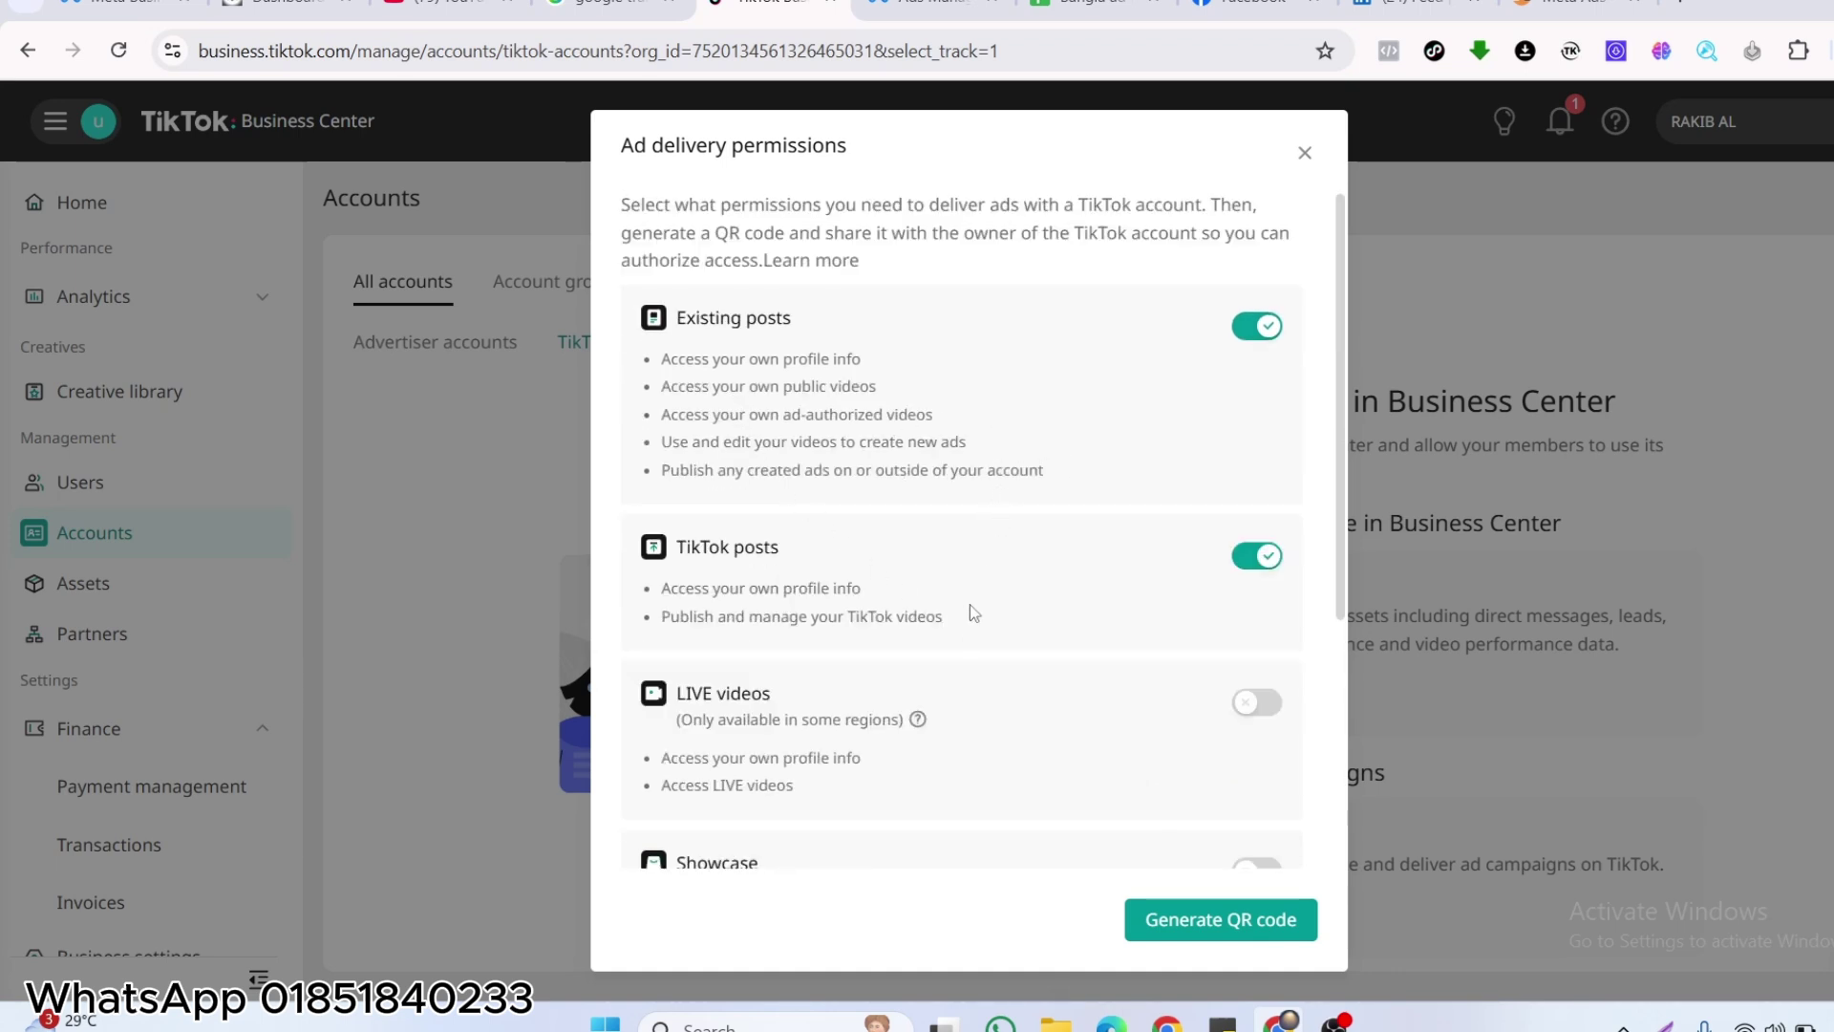
scroll(970, 613, down, 4)
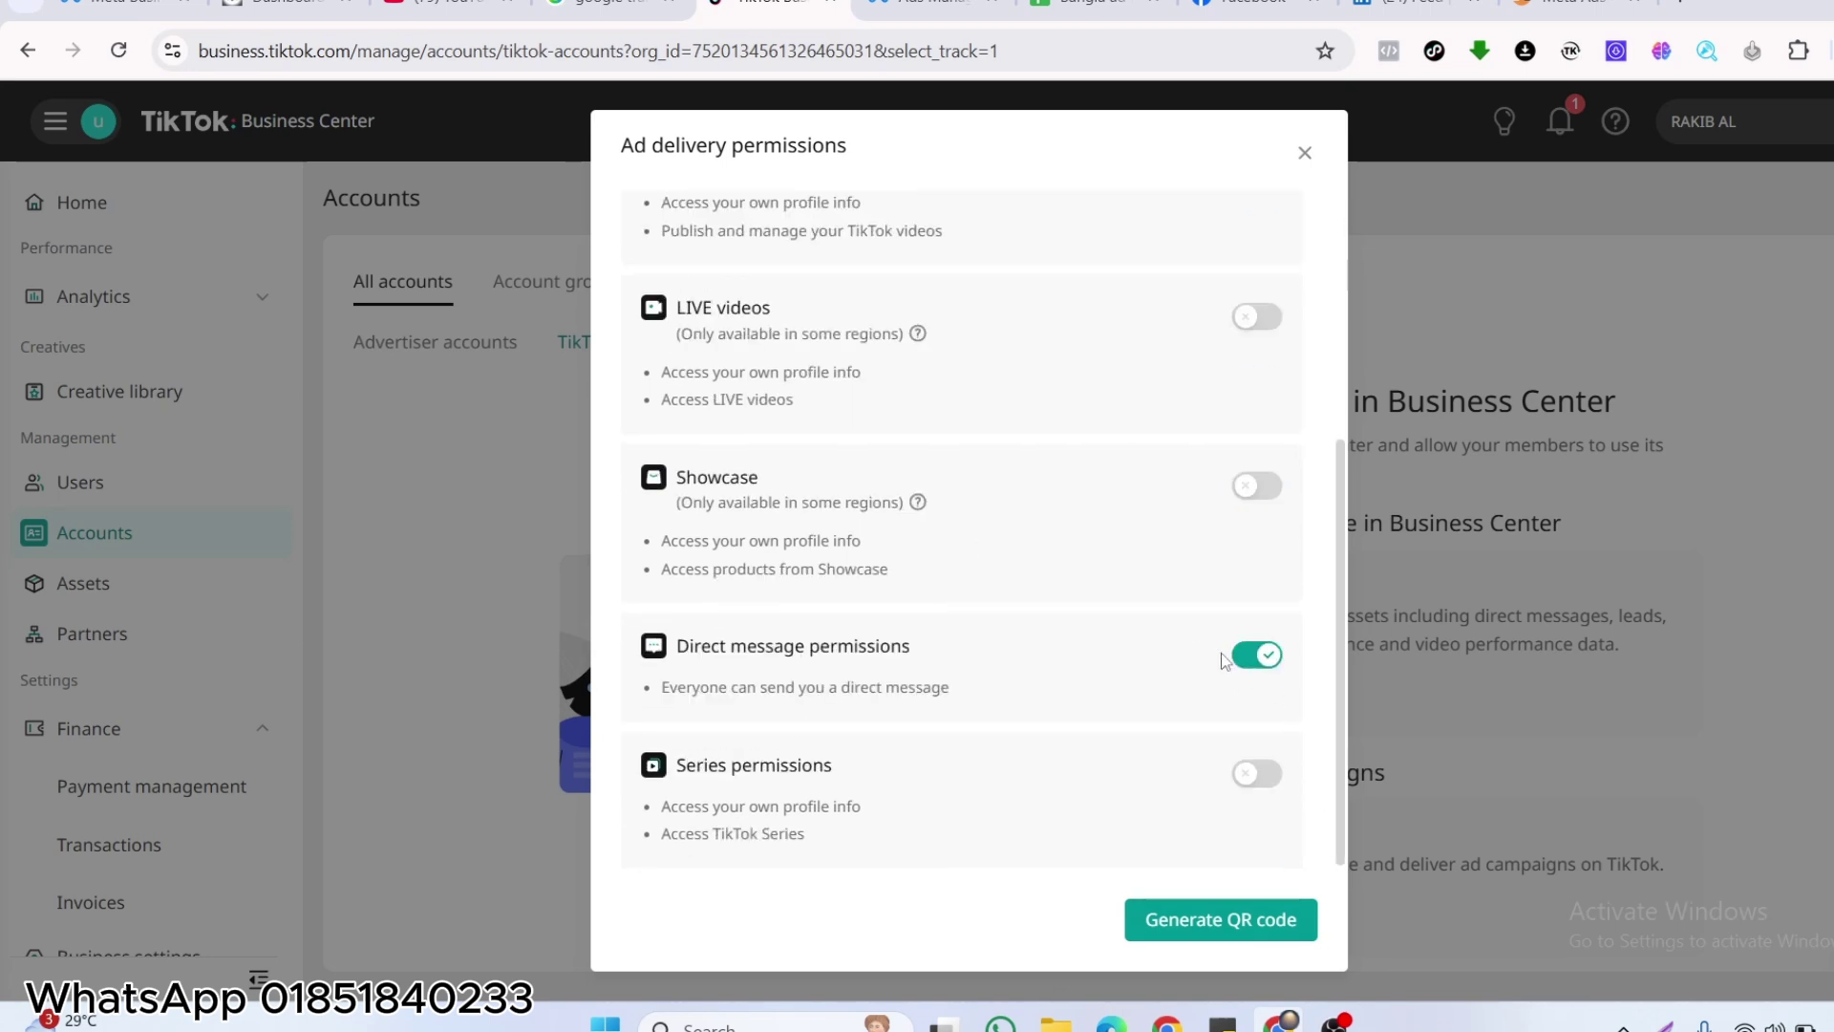
scroll(969, 390, up, 5)
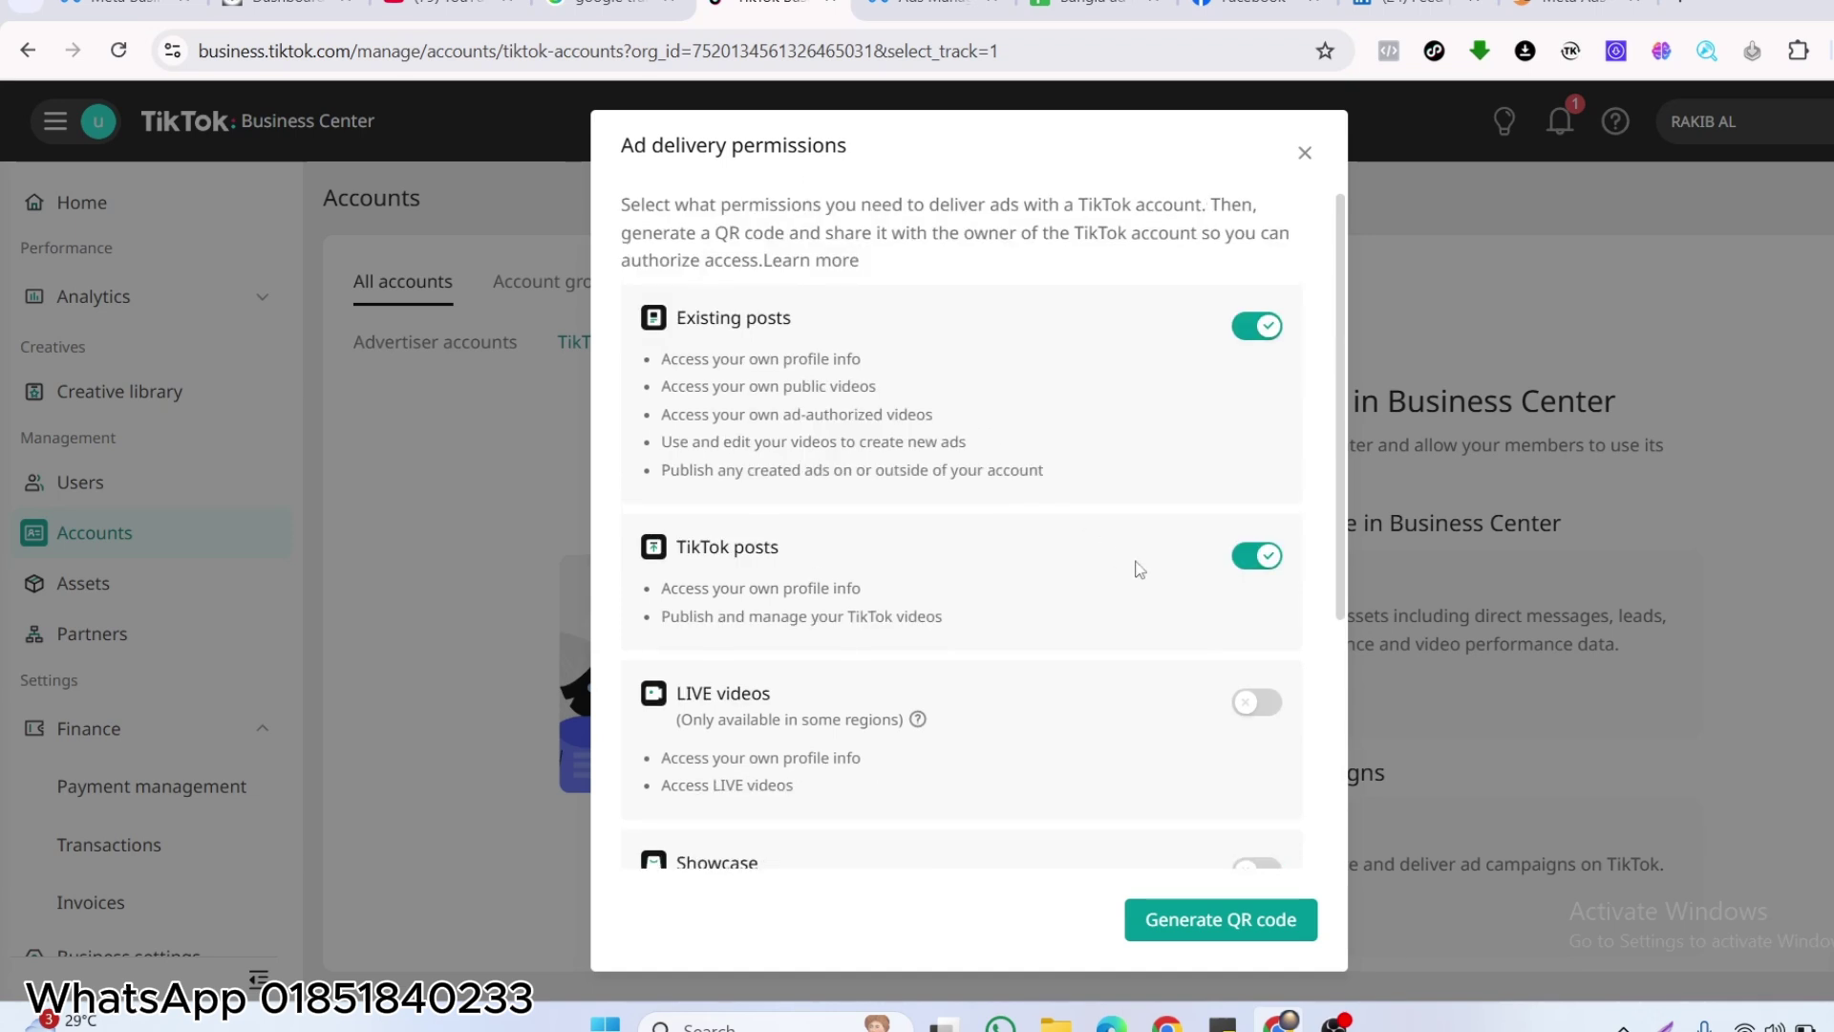
scroll(1165, 860, down, 3)
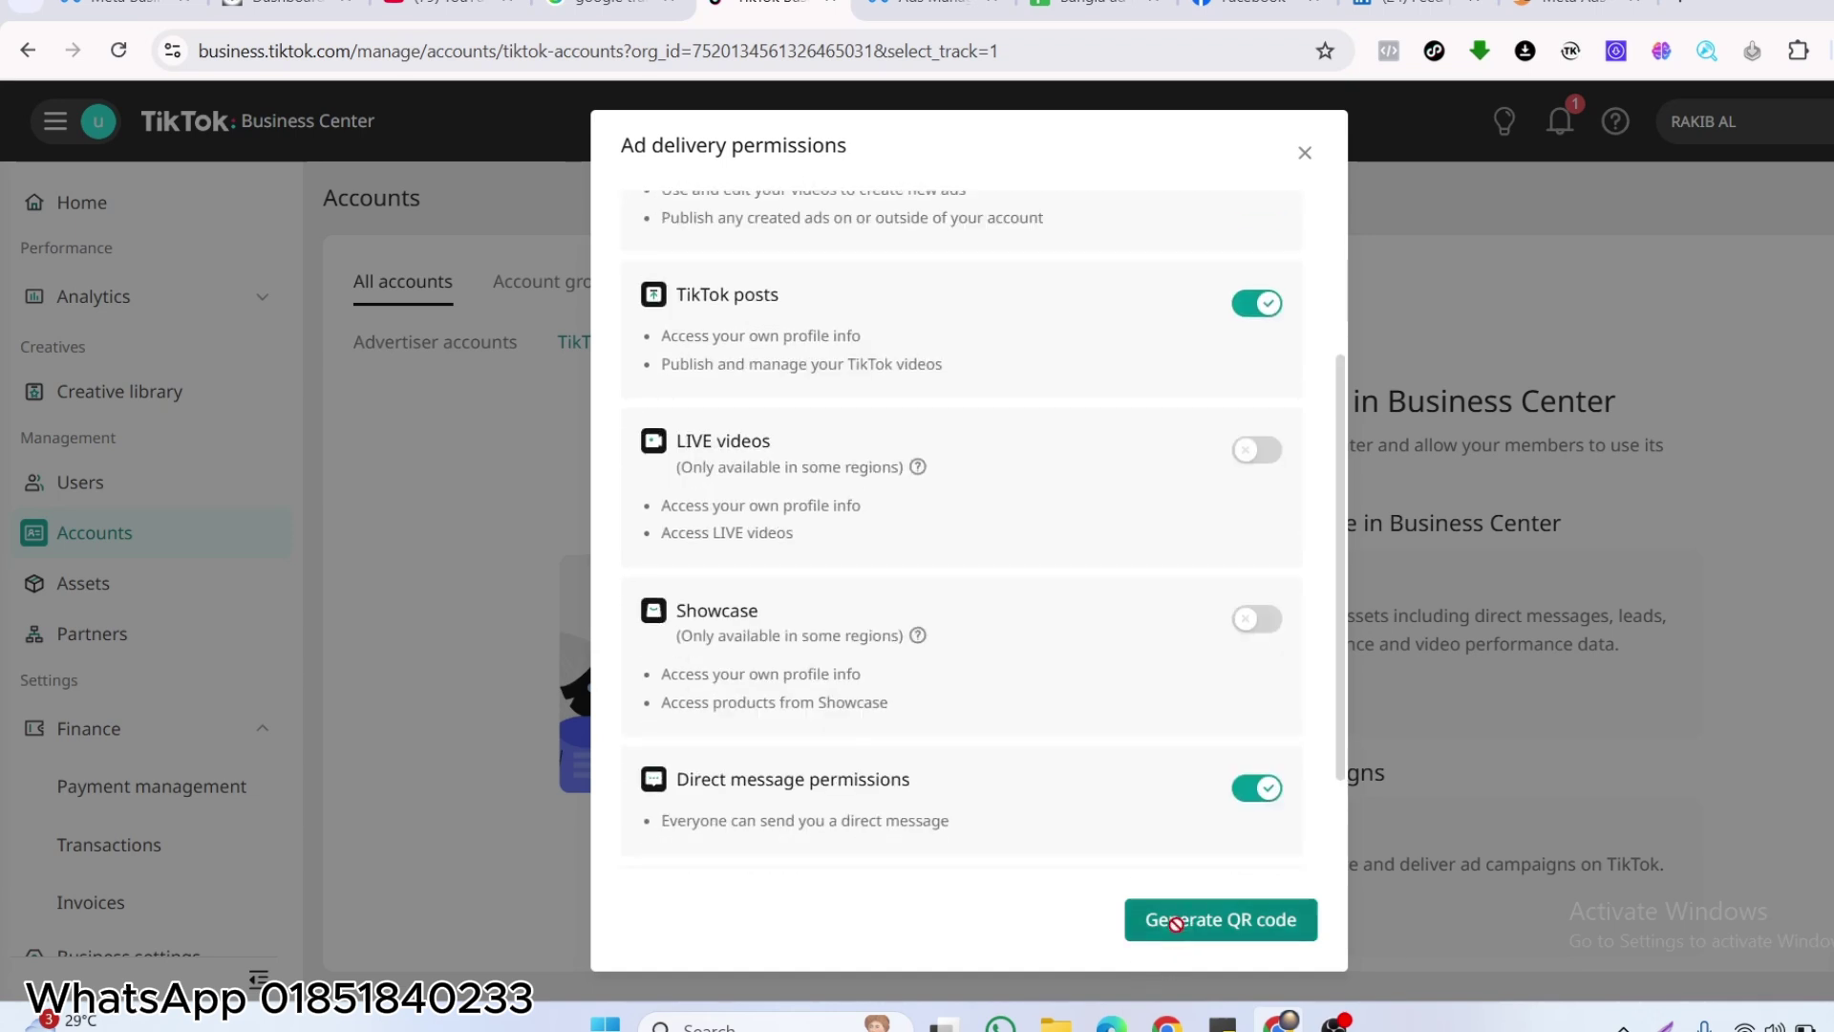
click(1180, 927)
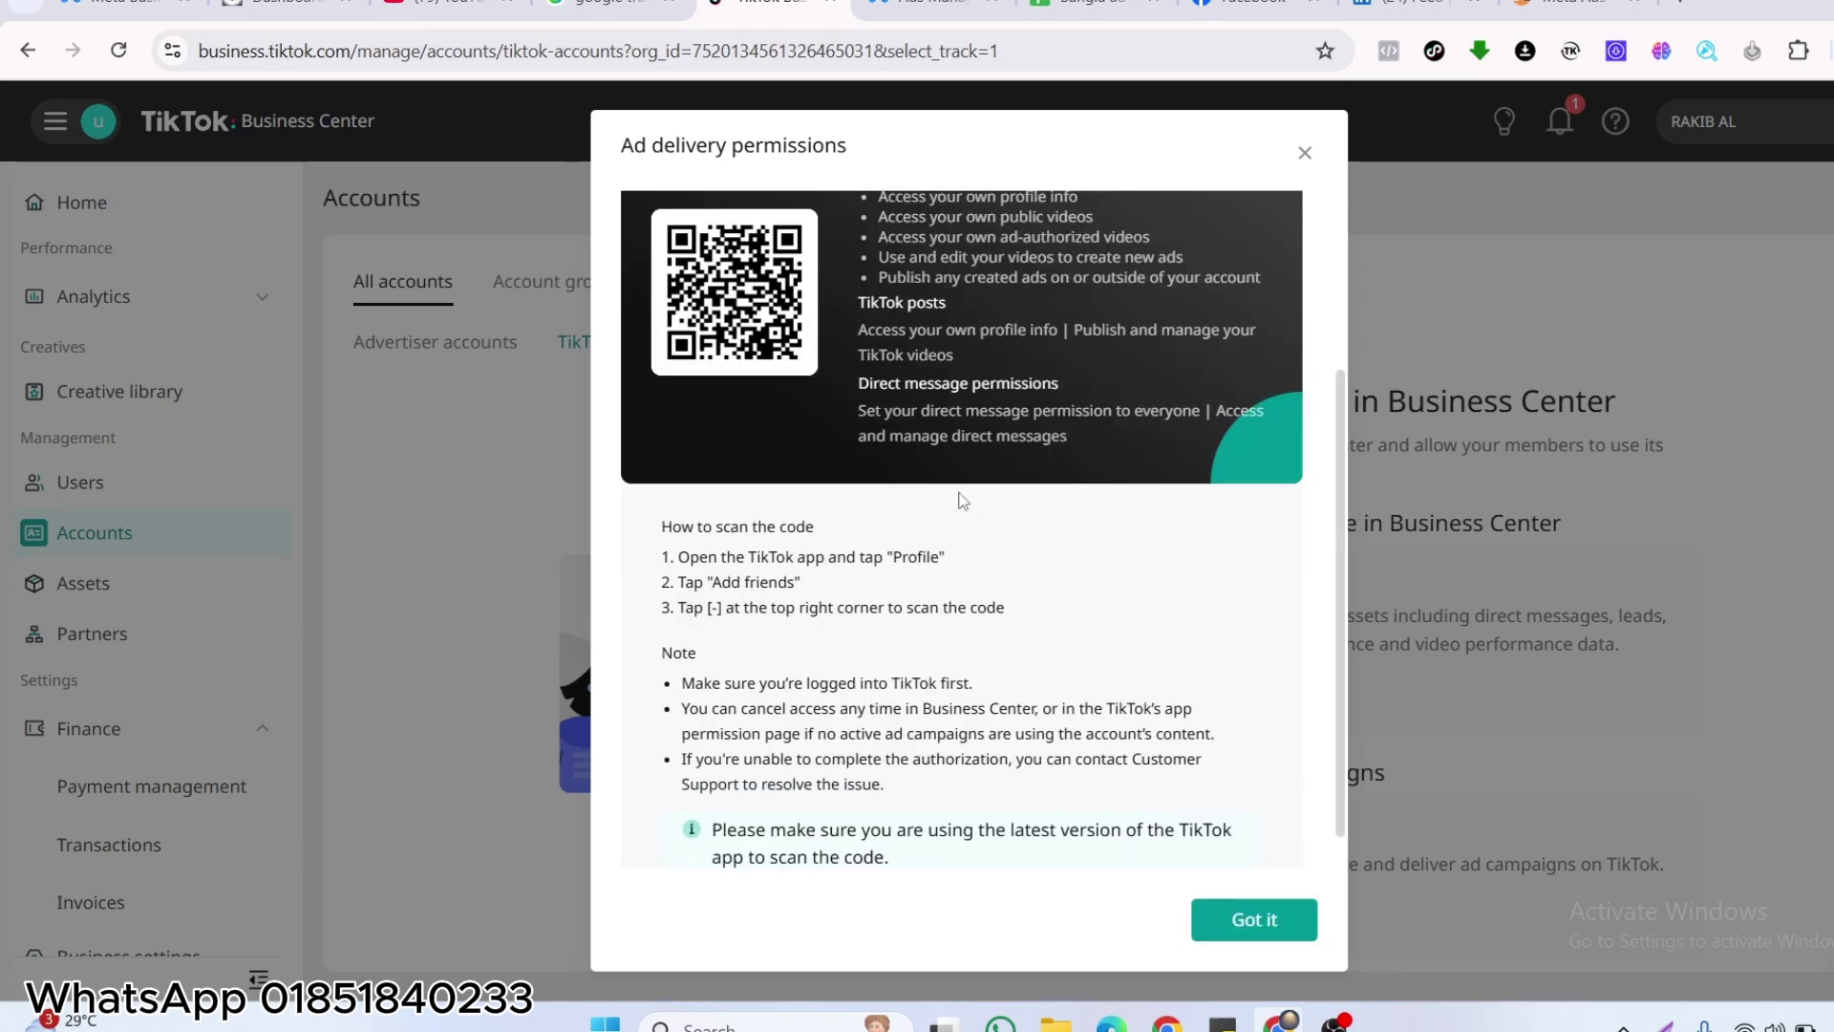
Review the ad delivery QR code, its requested permissions, the scanning instructions and the notes.
scroll(945, 526, up, 2)
scroll(946, 525, up, 2)
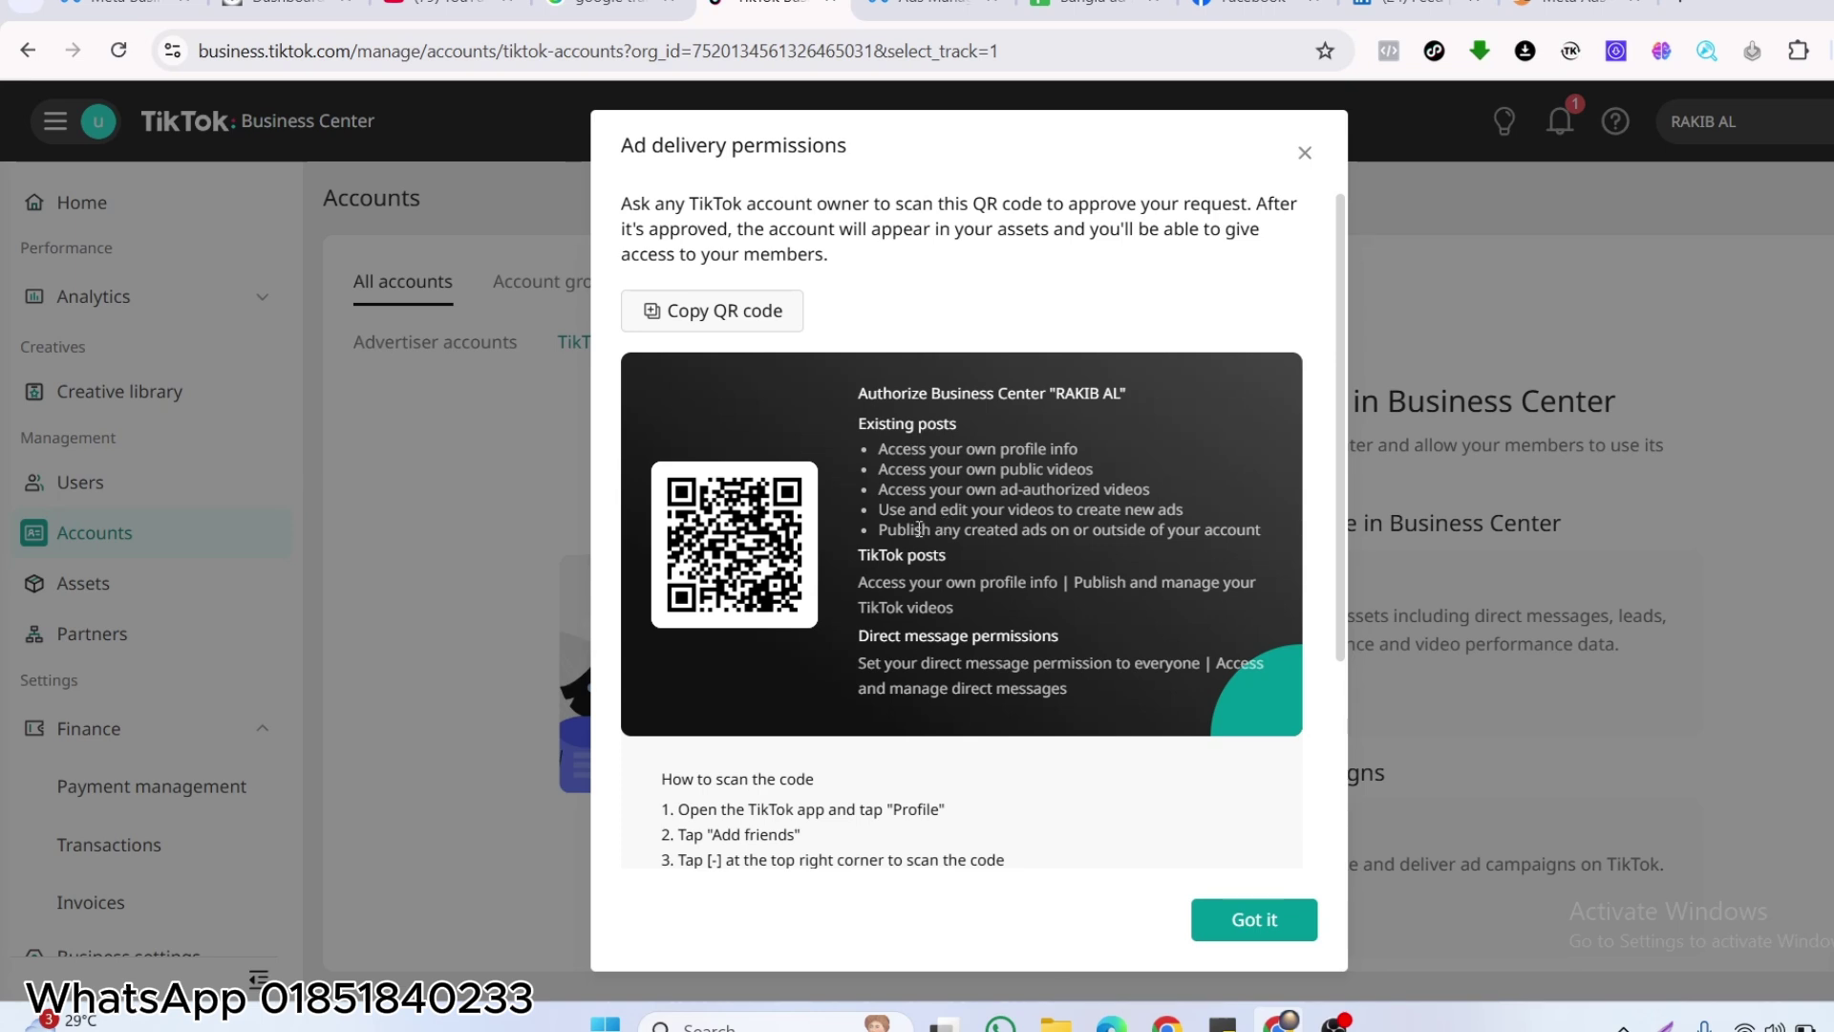
scroll(838, 512, down, 3)
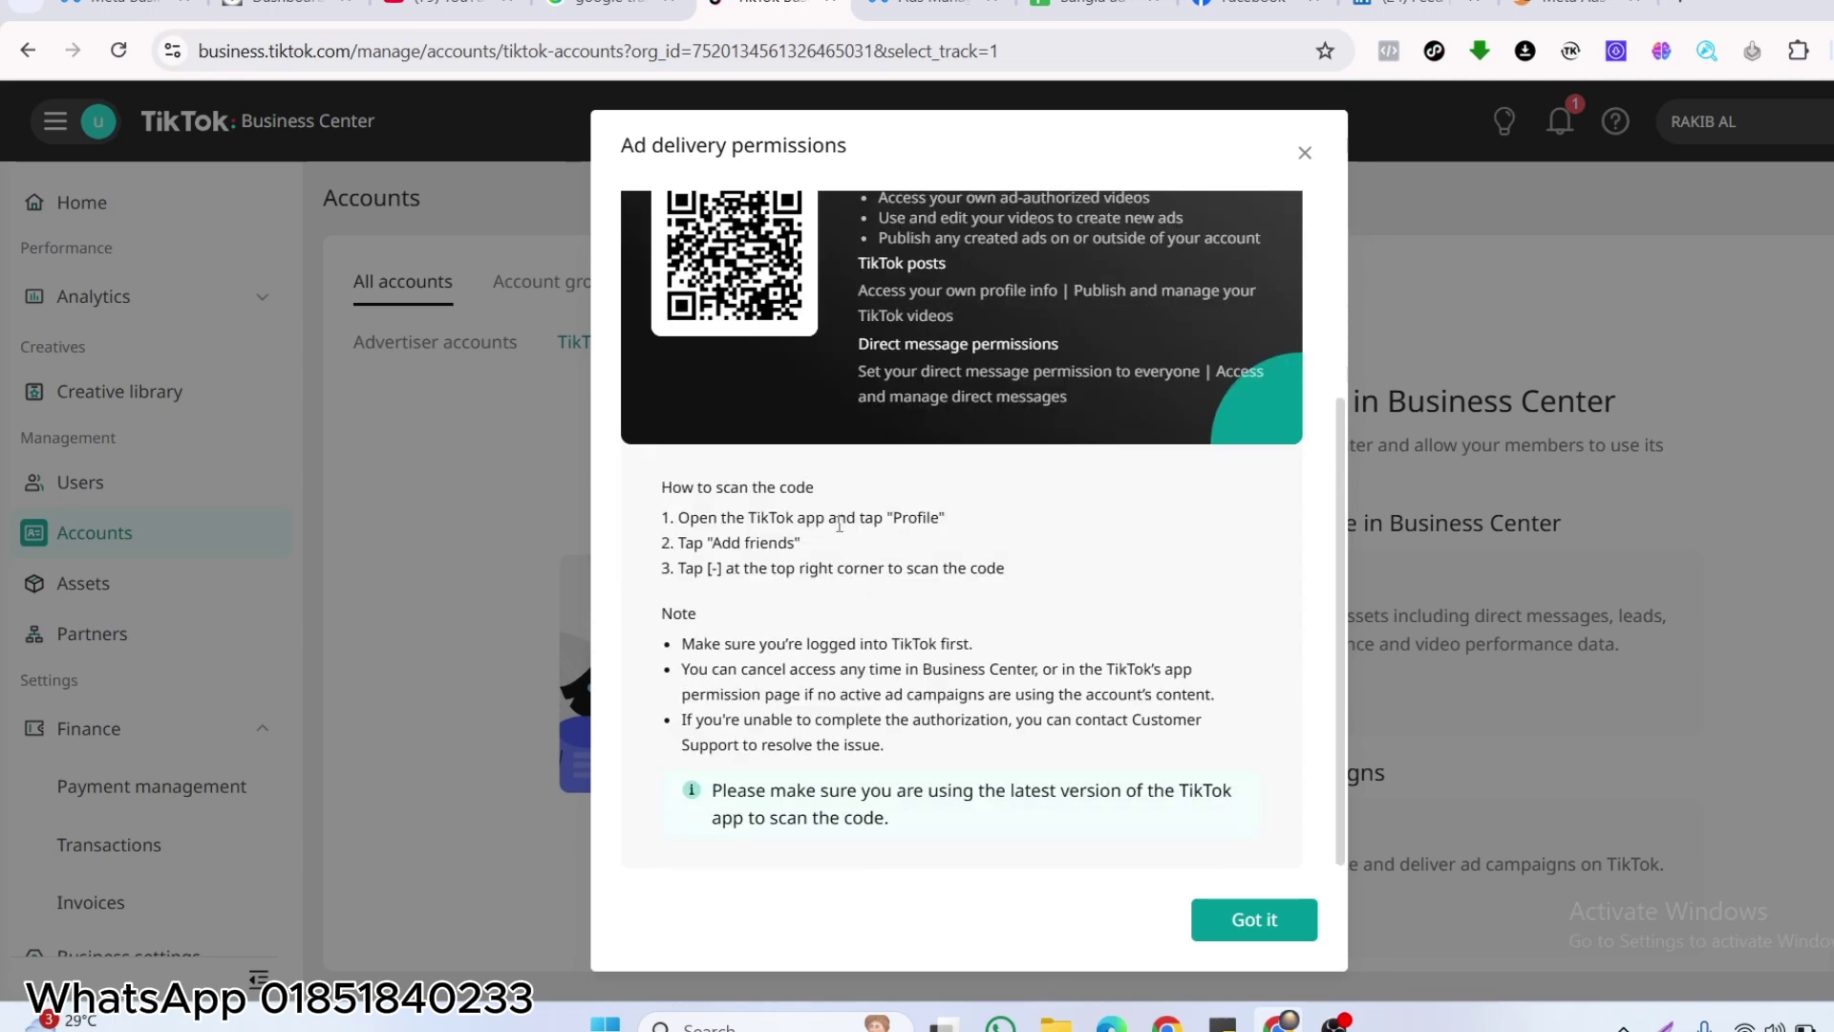
scroll(841, 513, up, 1)
scroll(838, 524, up, 3)
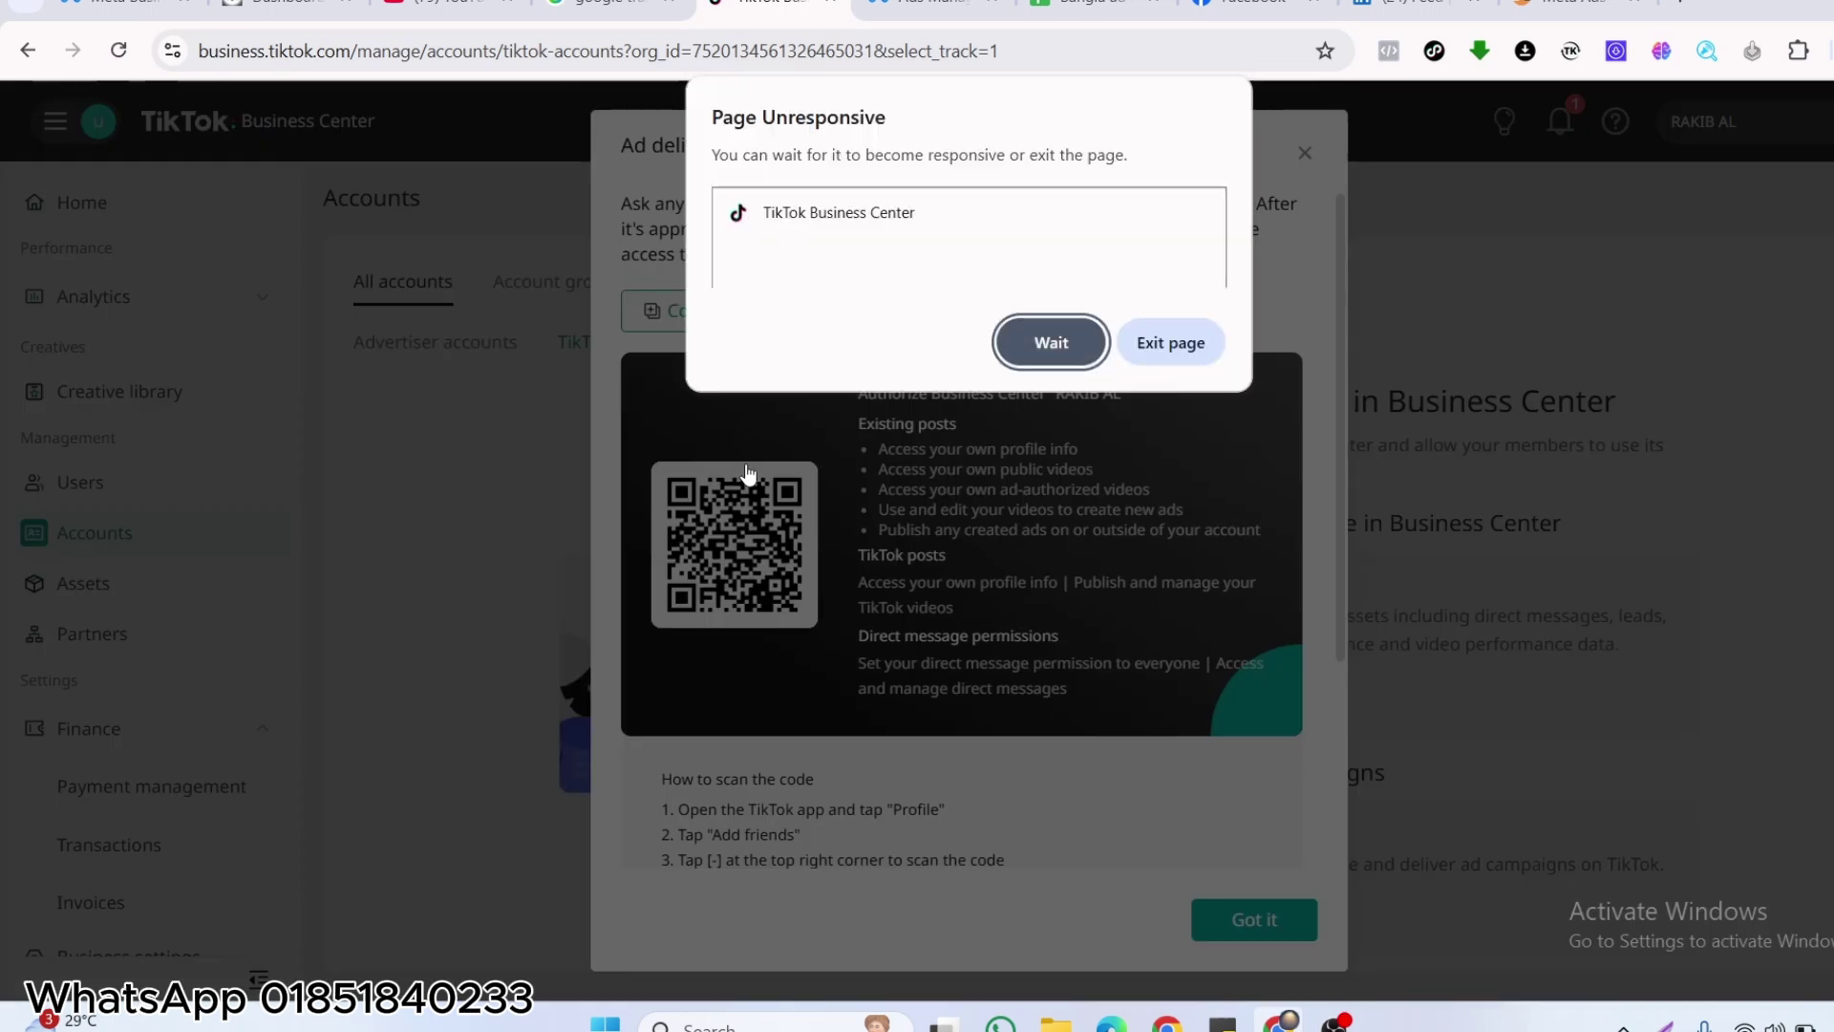
Exit the unresponsive Business Center page and reload the TikTok accounts section.
click(1052, 343)
click(1061, 337)
click(1160, 344)
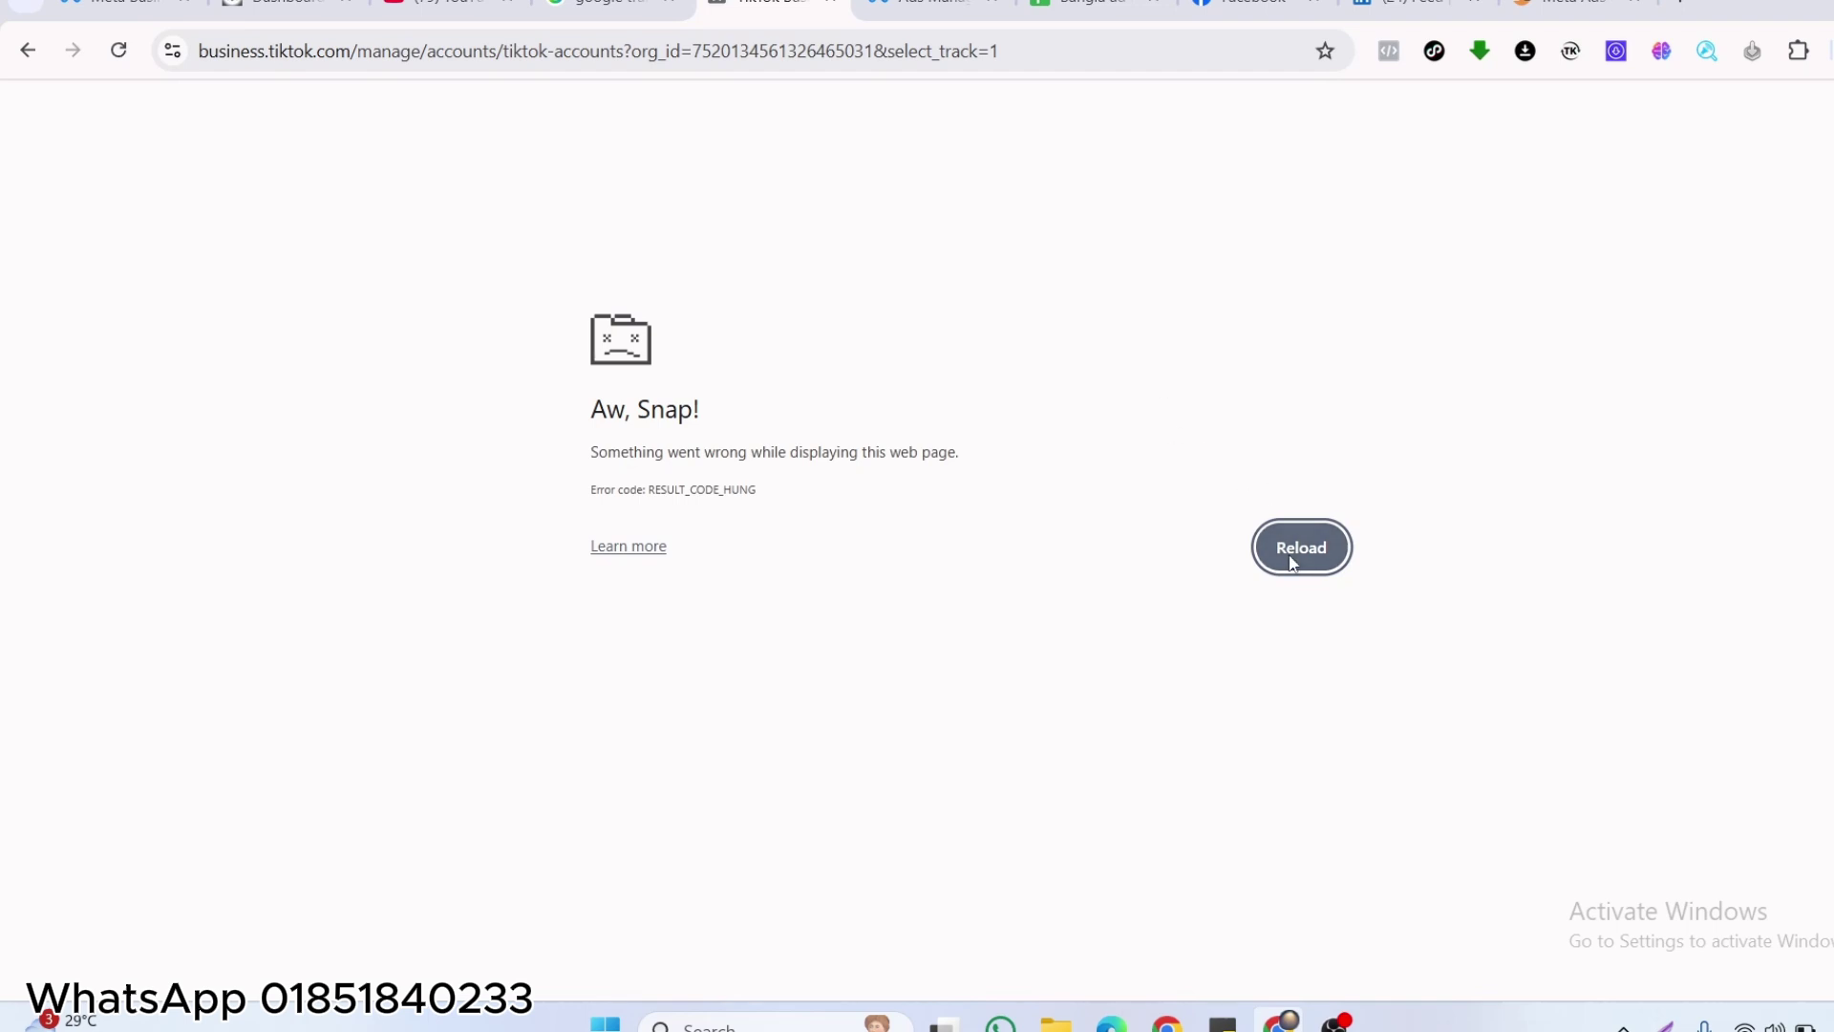
click(1299, 547)
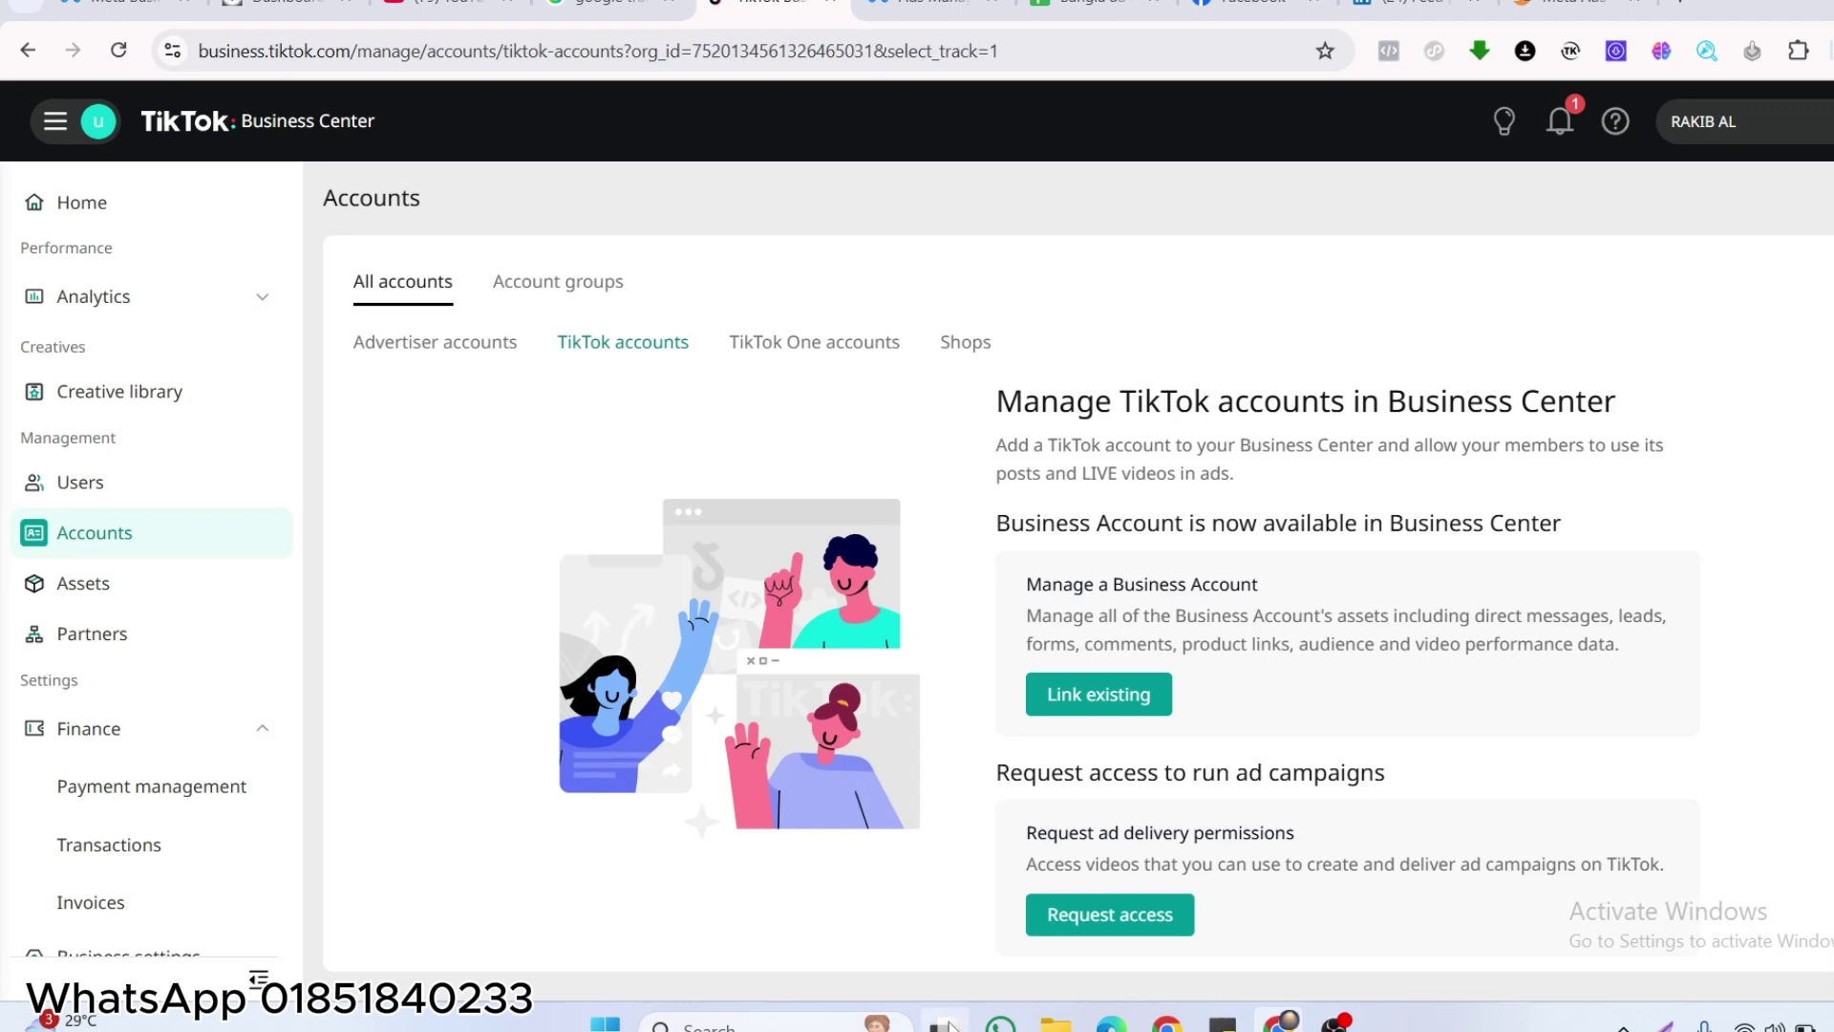
Request ad delivery permissions again, generate the QR code with the default permissions and close the dialog.
click(1108, 914)
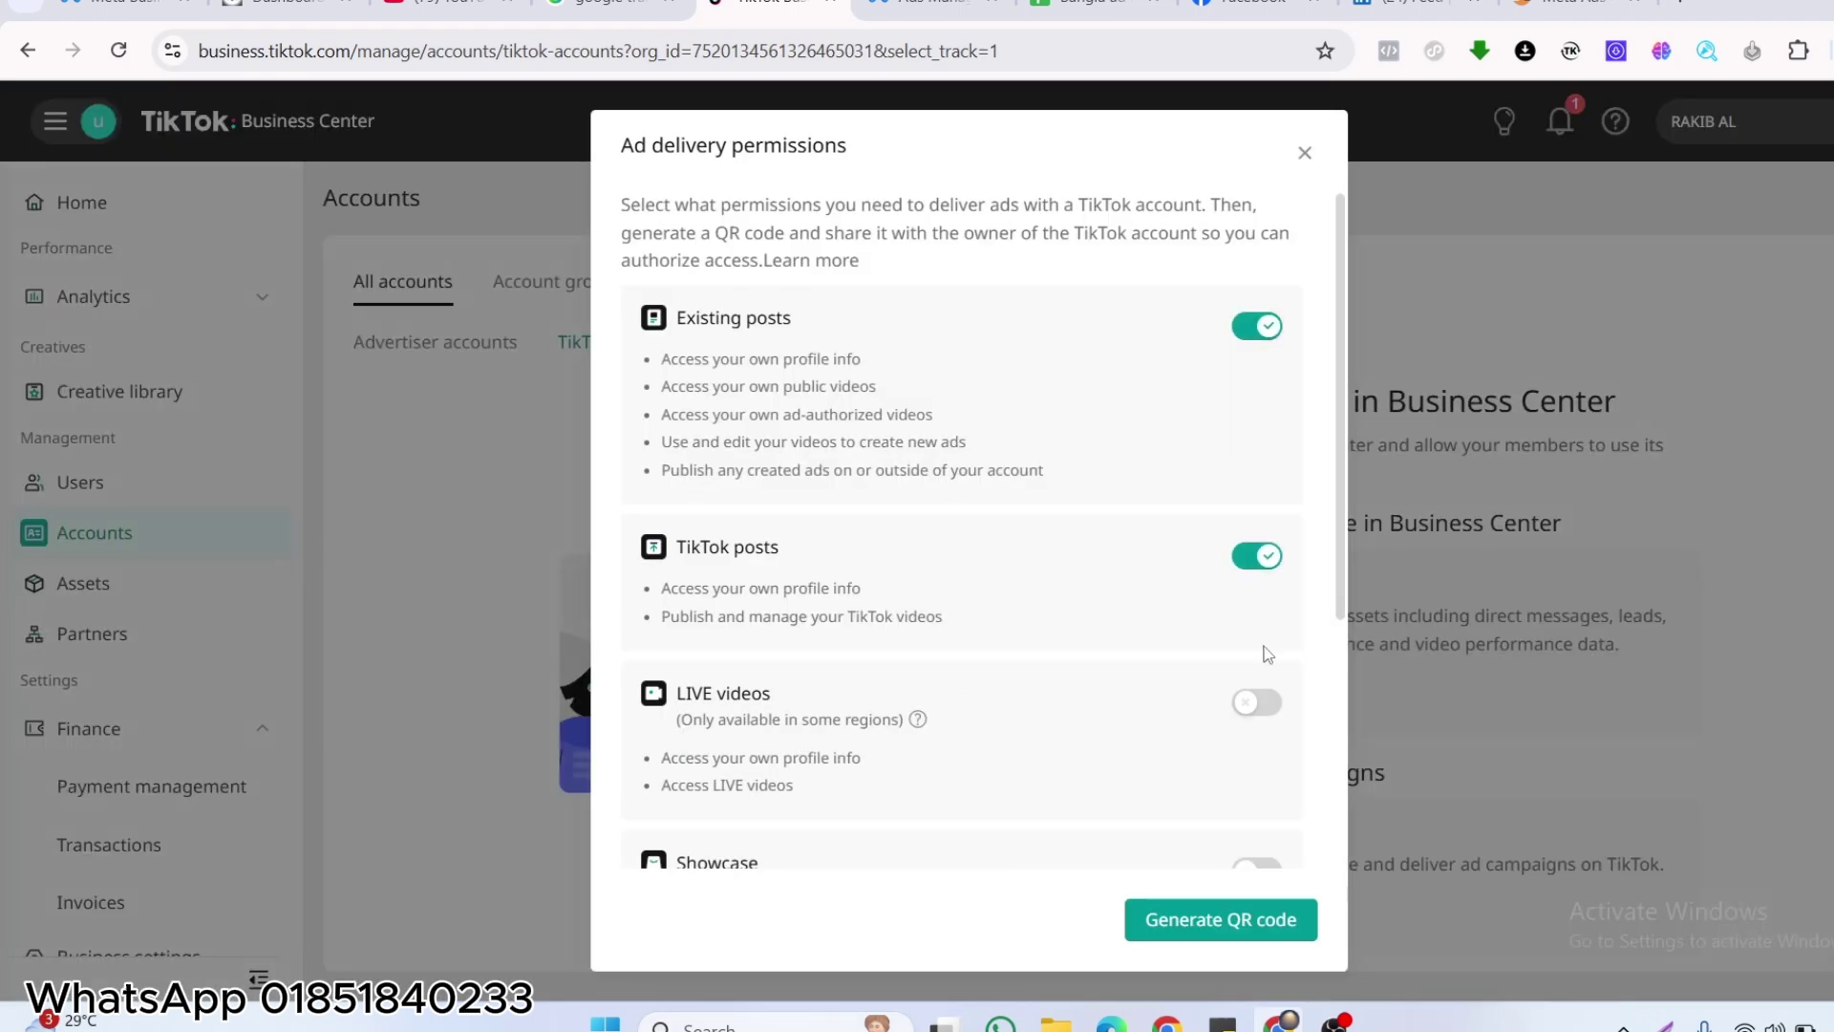
click(1210, 917)
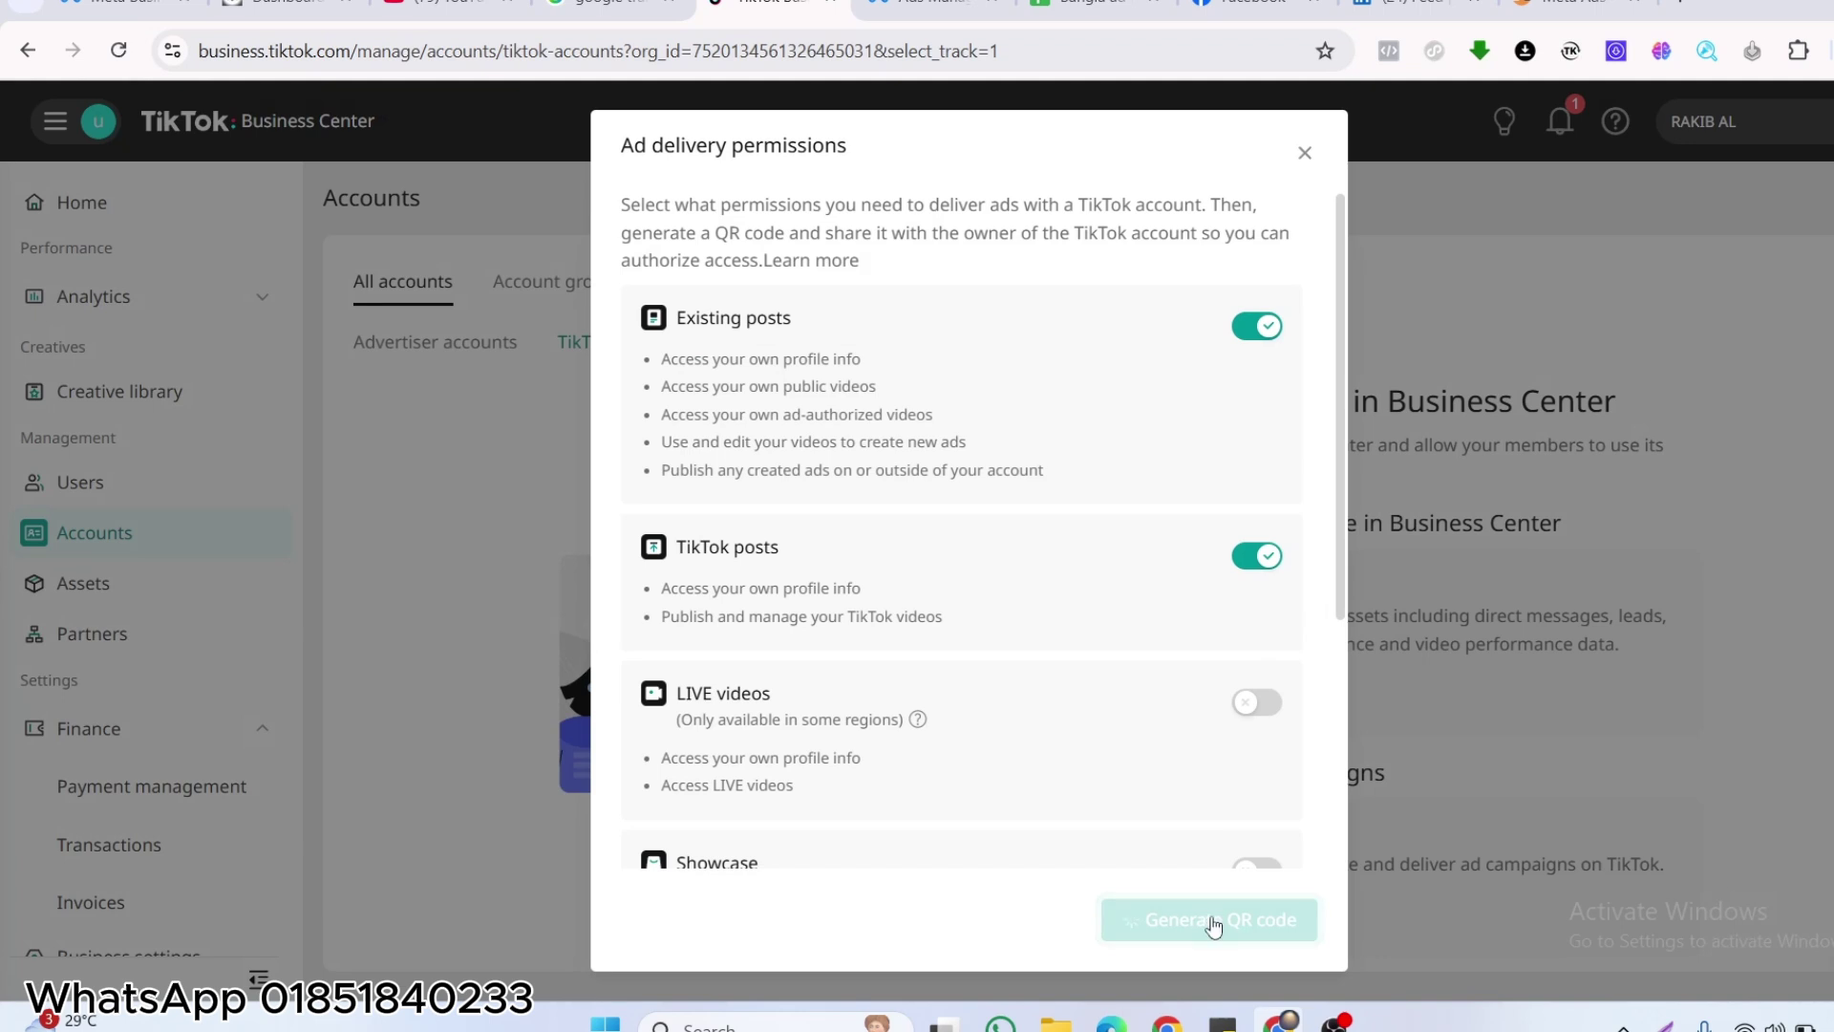
click(1247, 934)
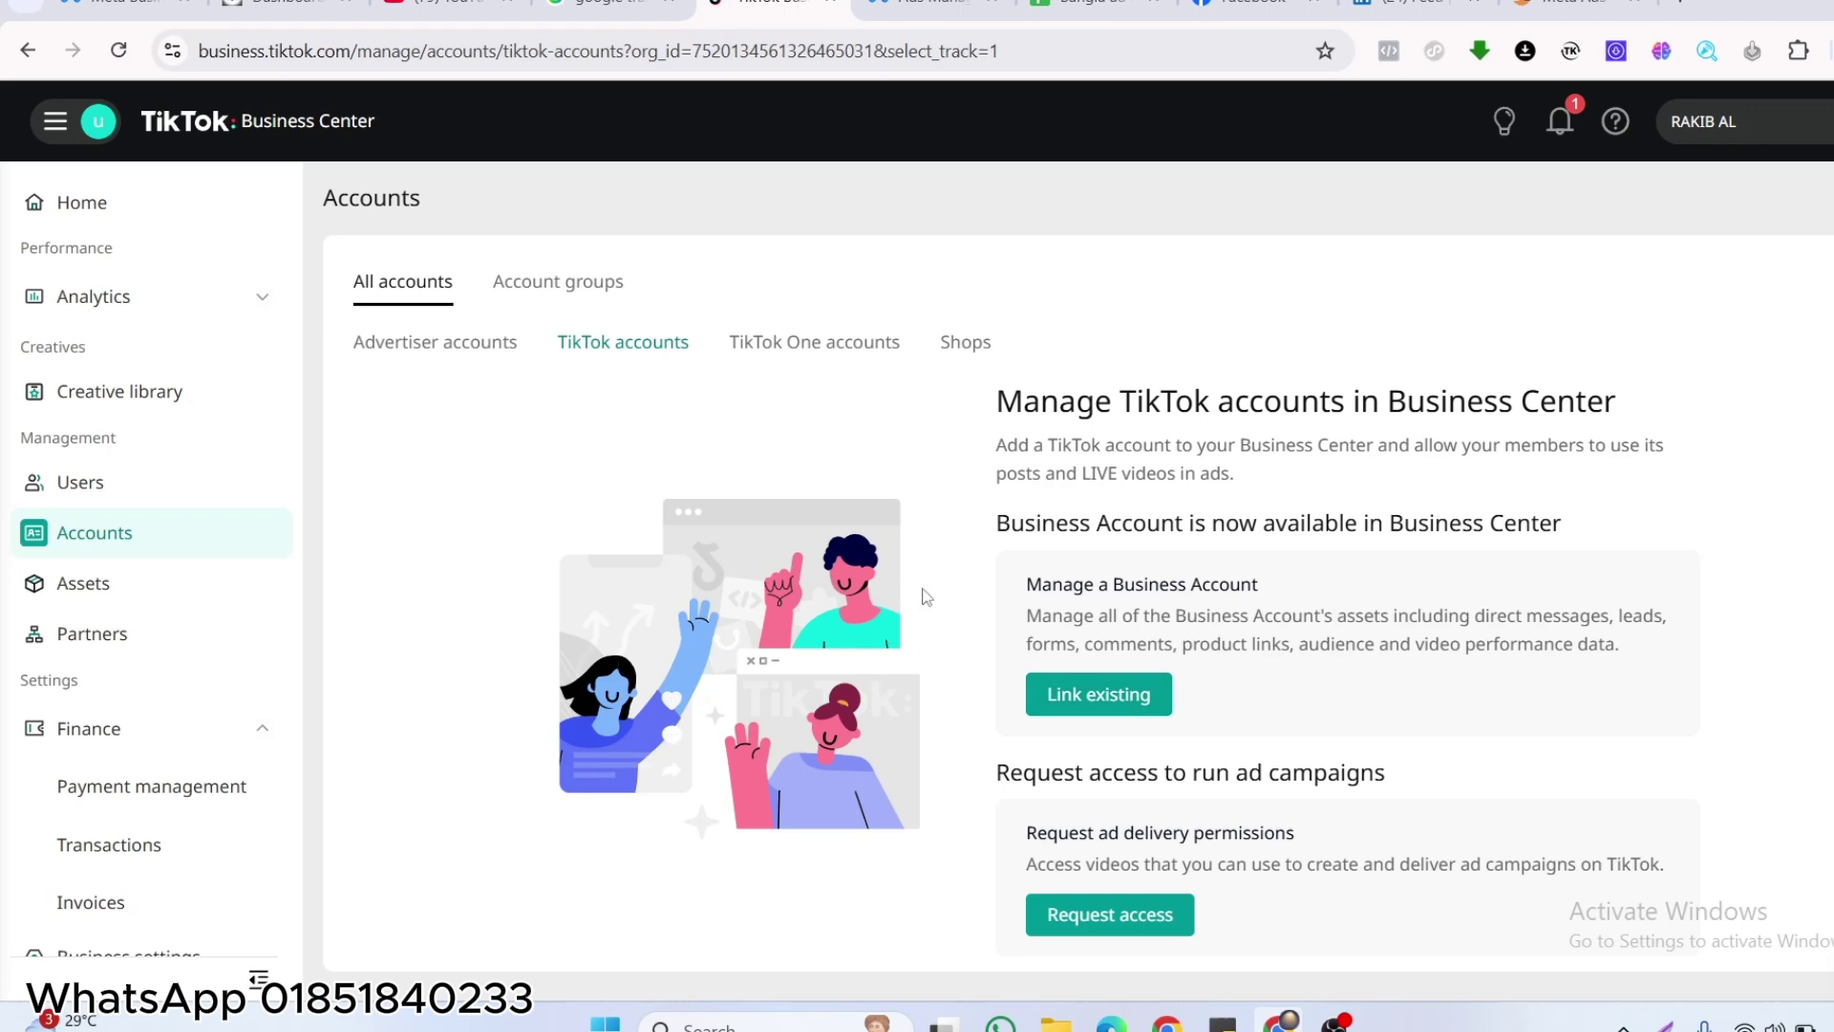
Start linking an existing Business Account and examine the QR code's permissions, scanning instructions and notes.
click(1084, 702)
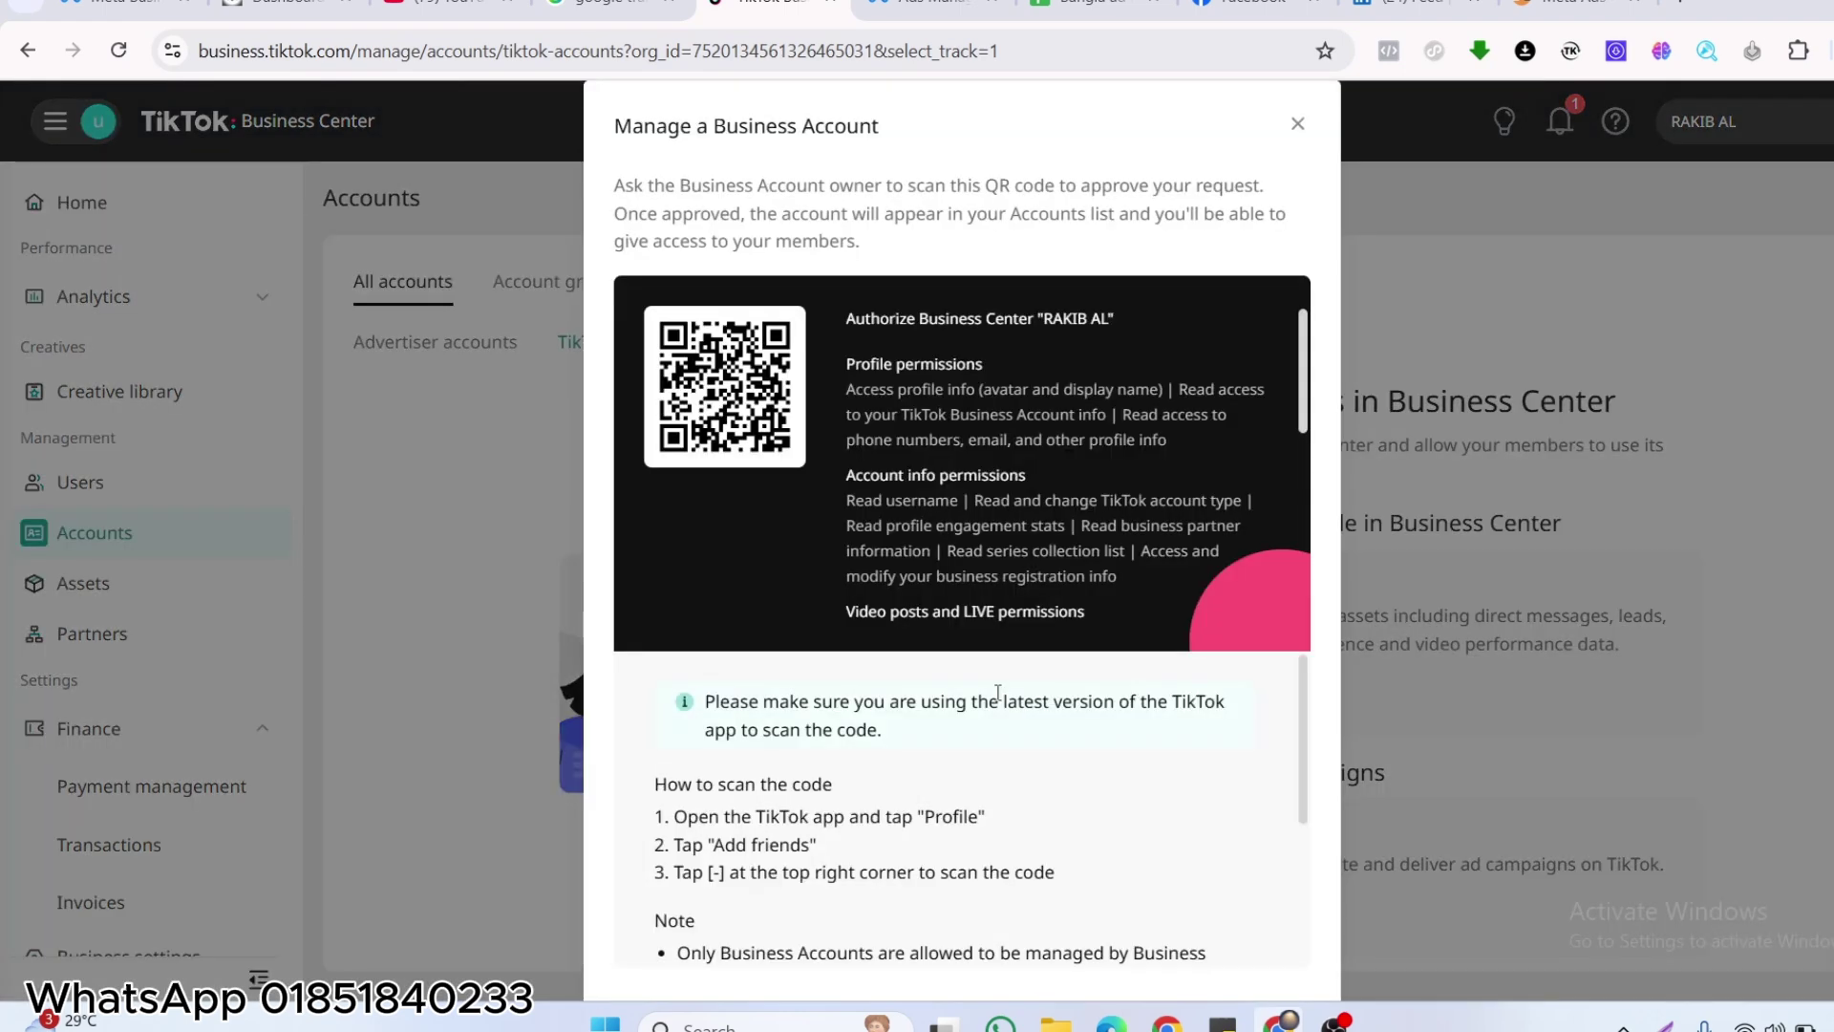
scroll(997, 692, down, 3)
scroll(1001, 592, down, 5)
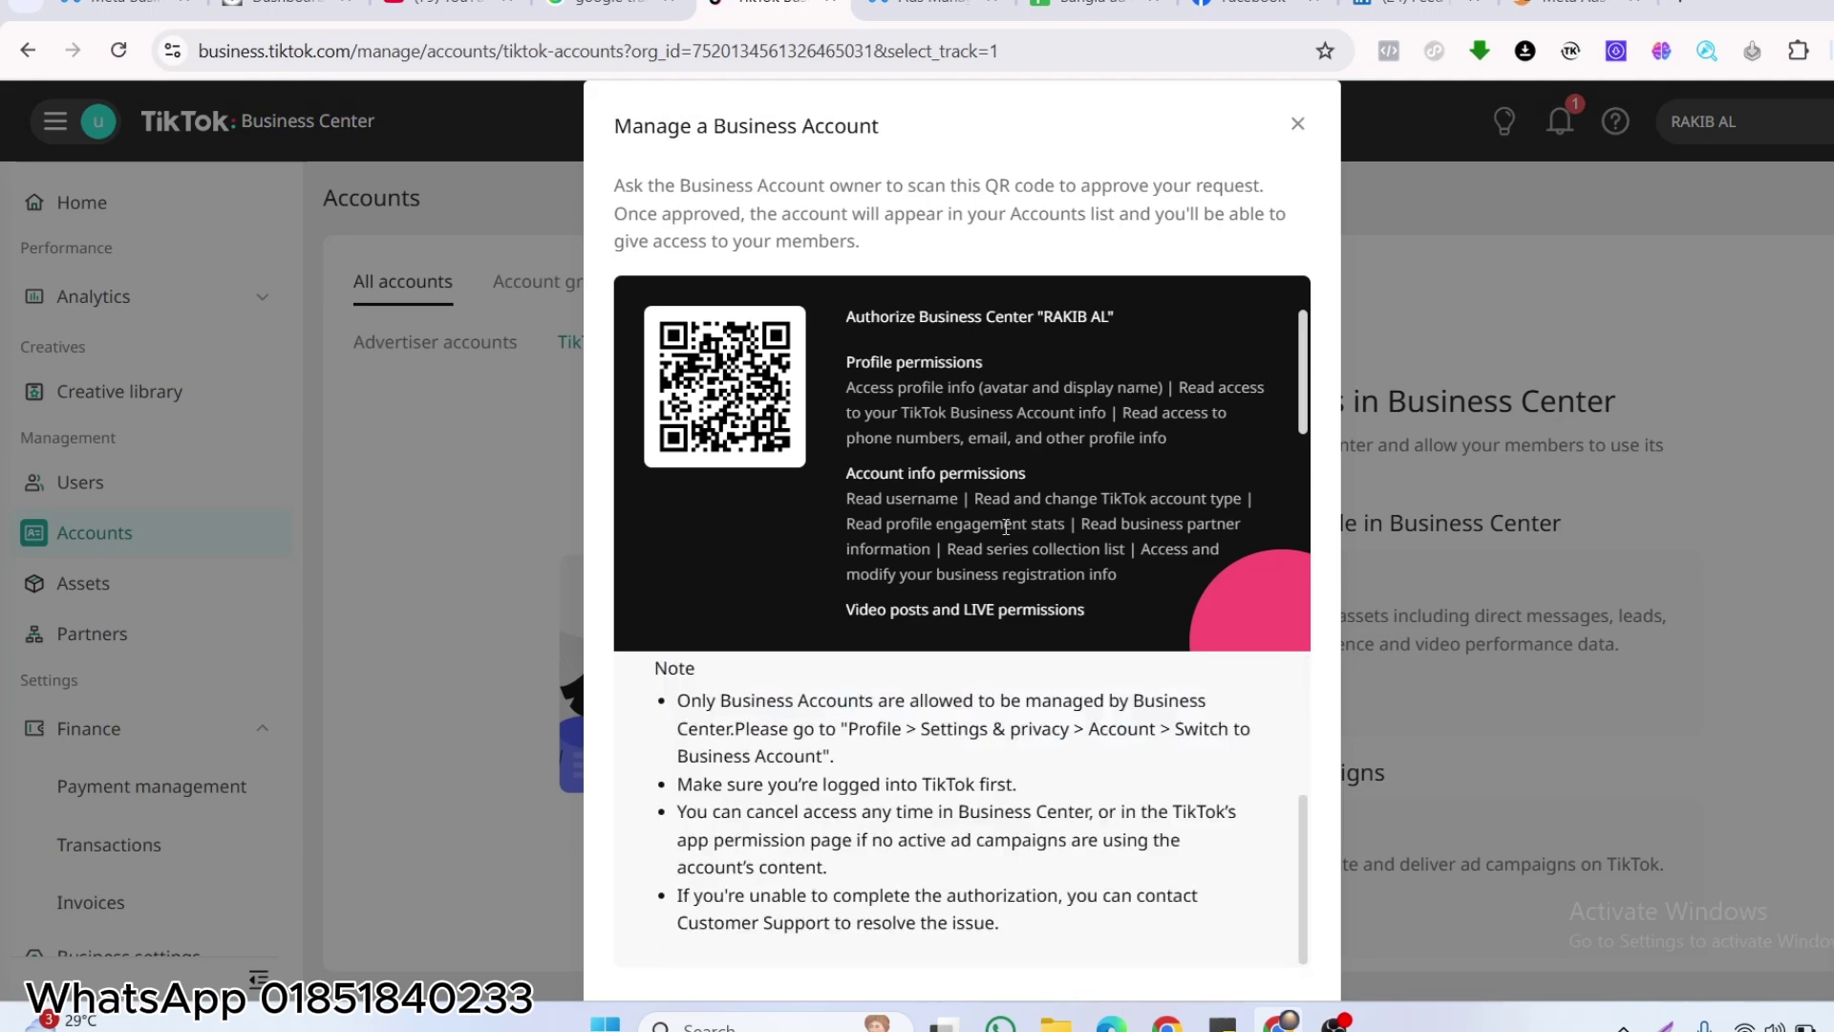
scroll(1014, 585, down, 1)
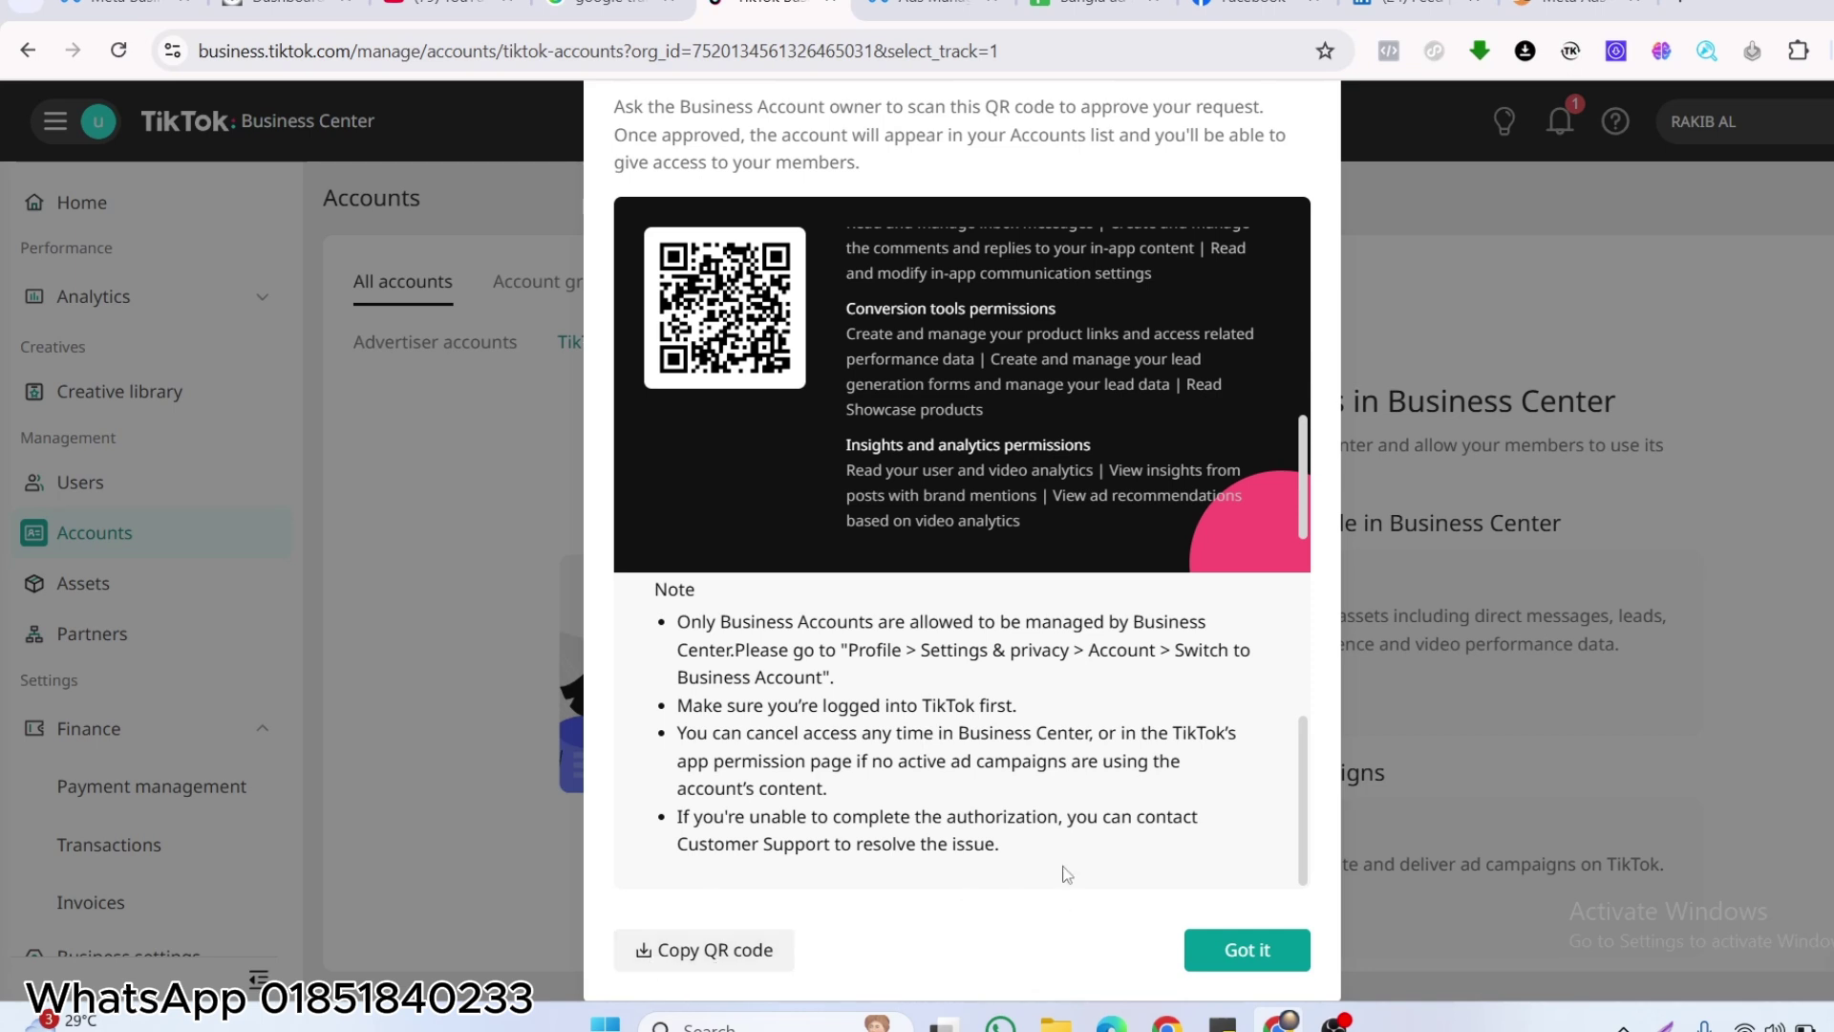
scroll(1063, 613, up, 3)
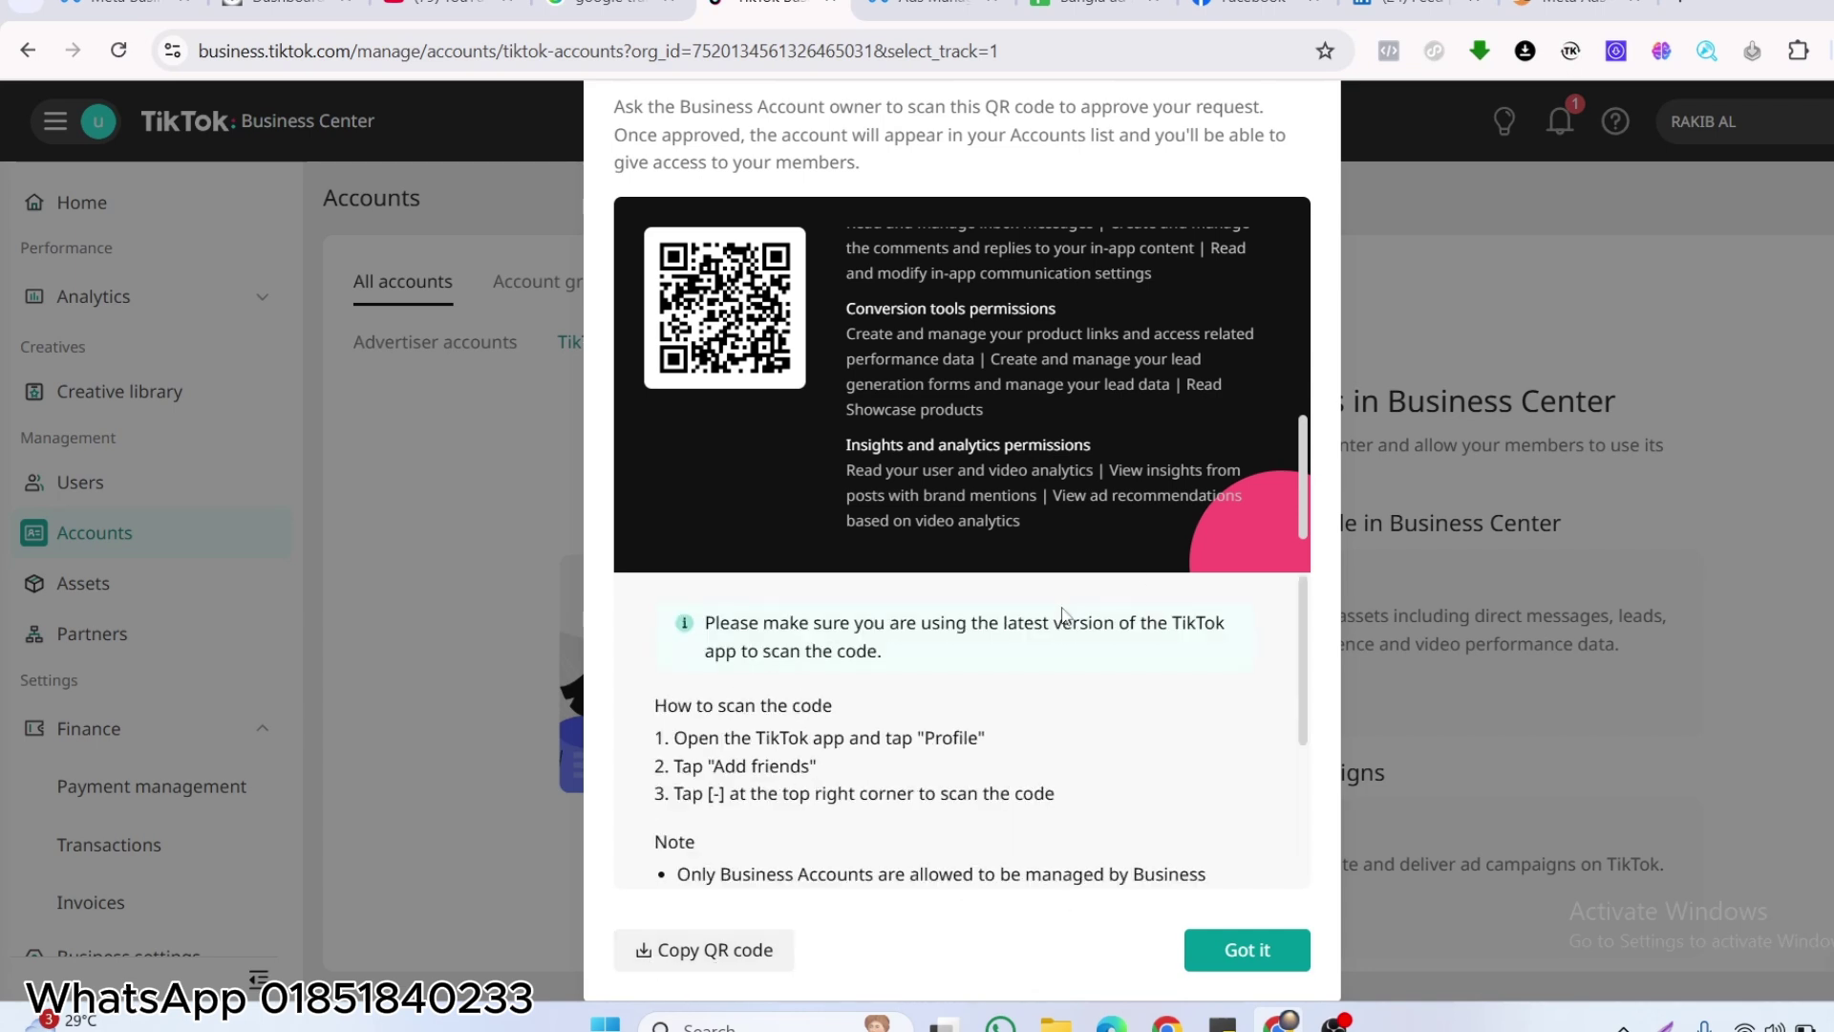
scroll(874, 831, up, 2)
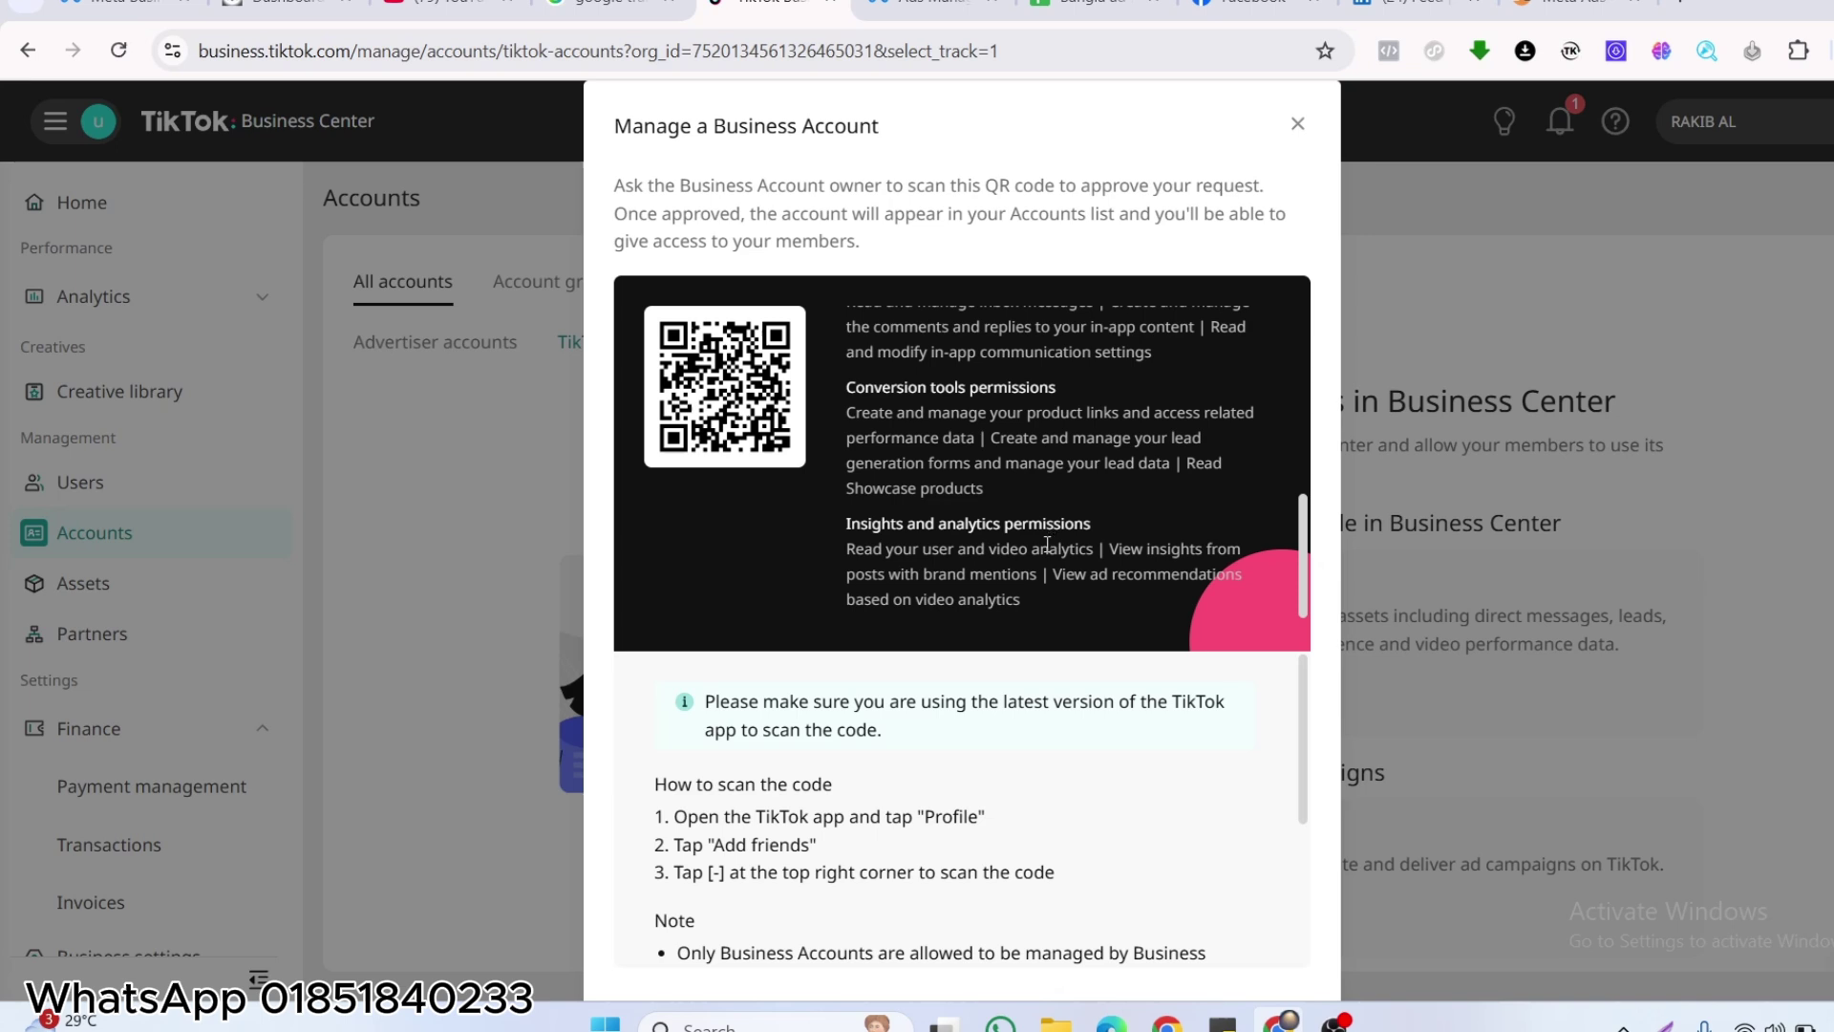
scroll(1020, 655, down, 1)
scroll(1021, 655, down, 3)
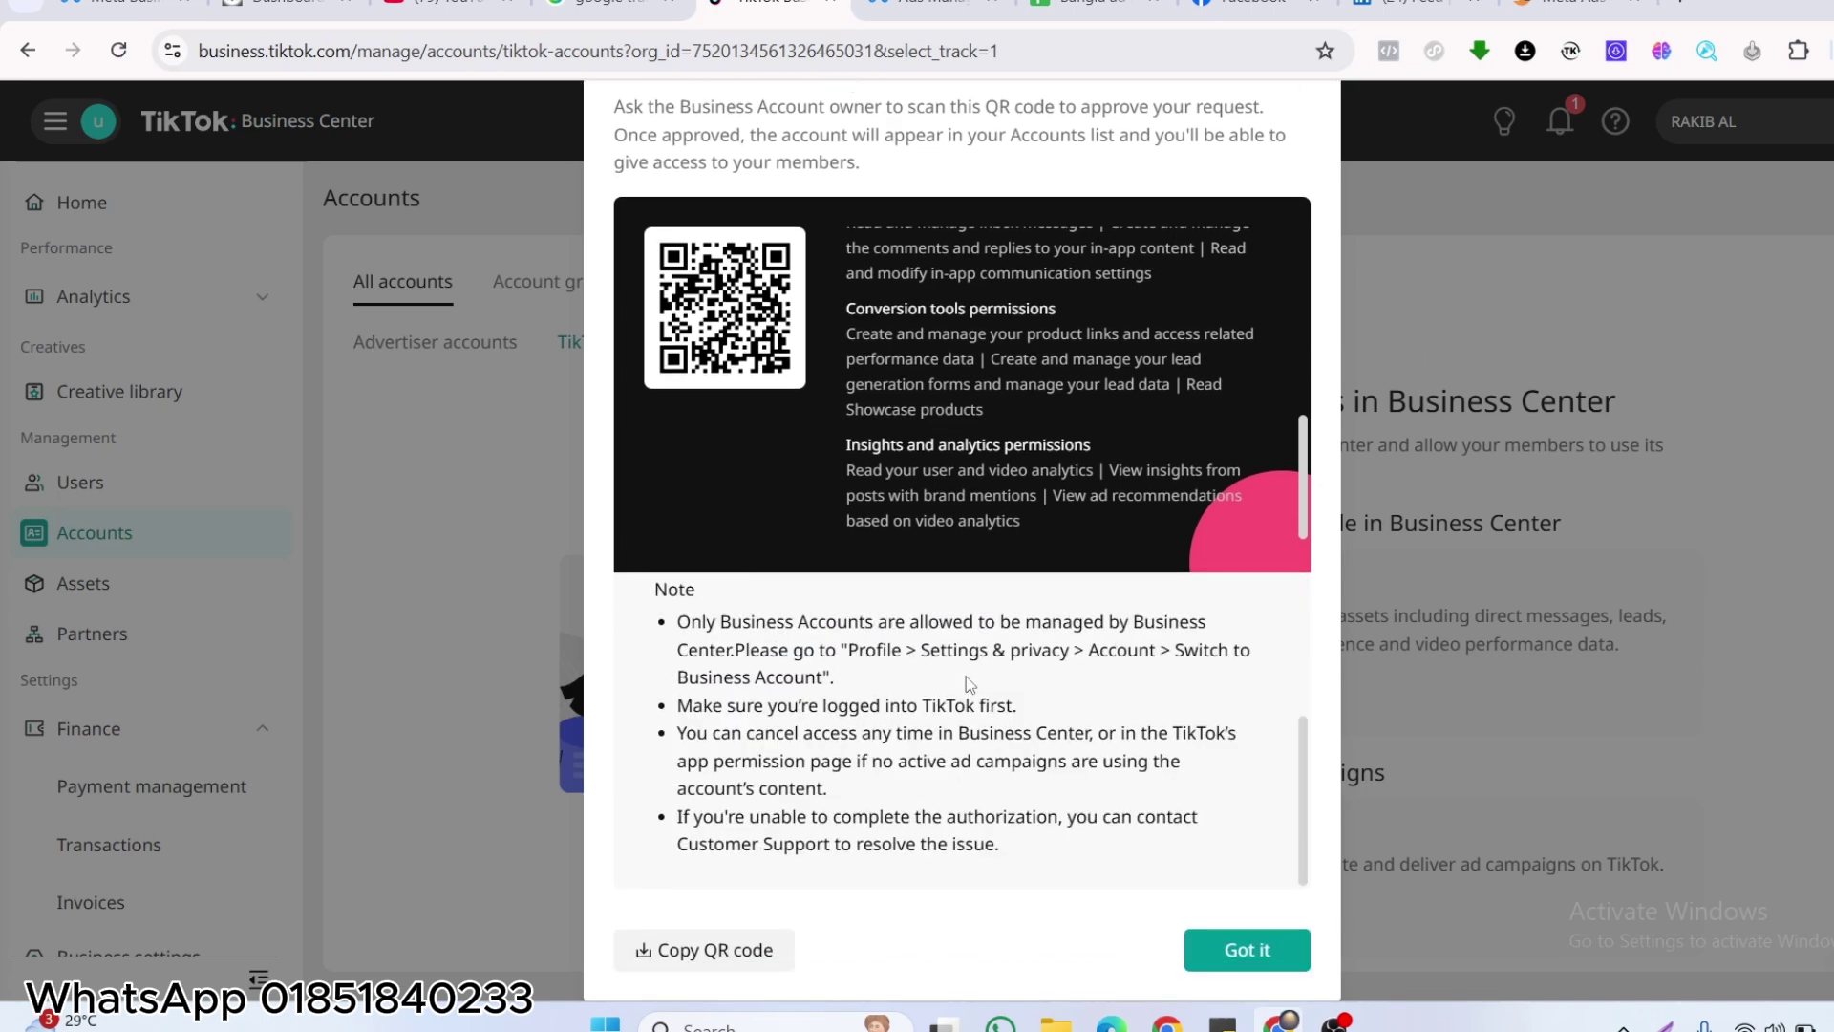
Try to copy the Business Account QR code, exit the unresponsive page and reload it.
click(654, 942)
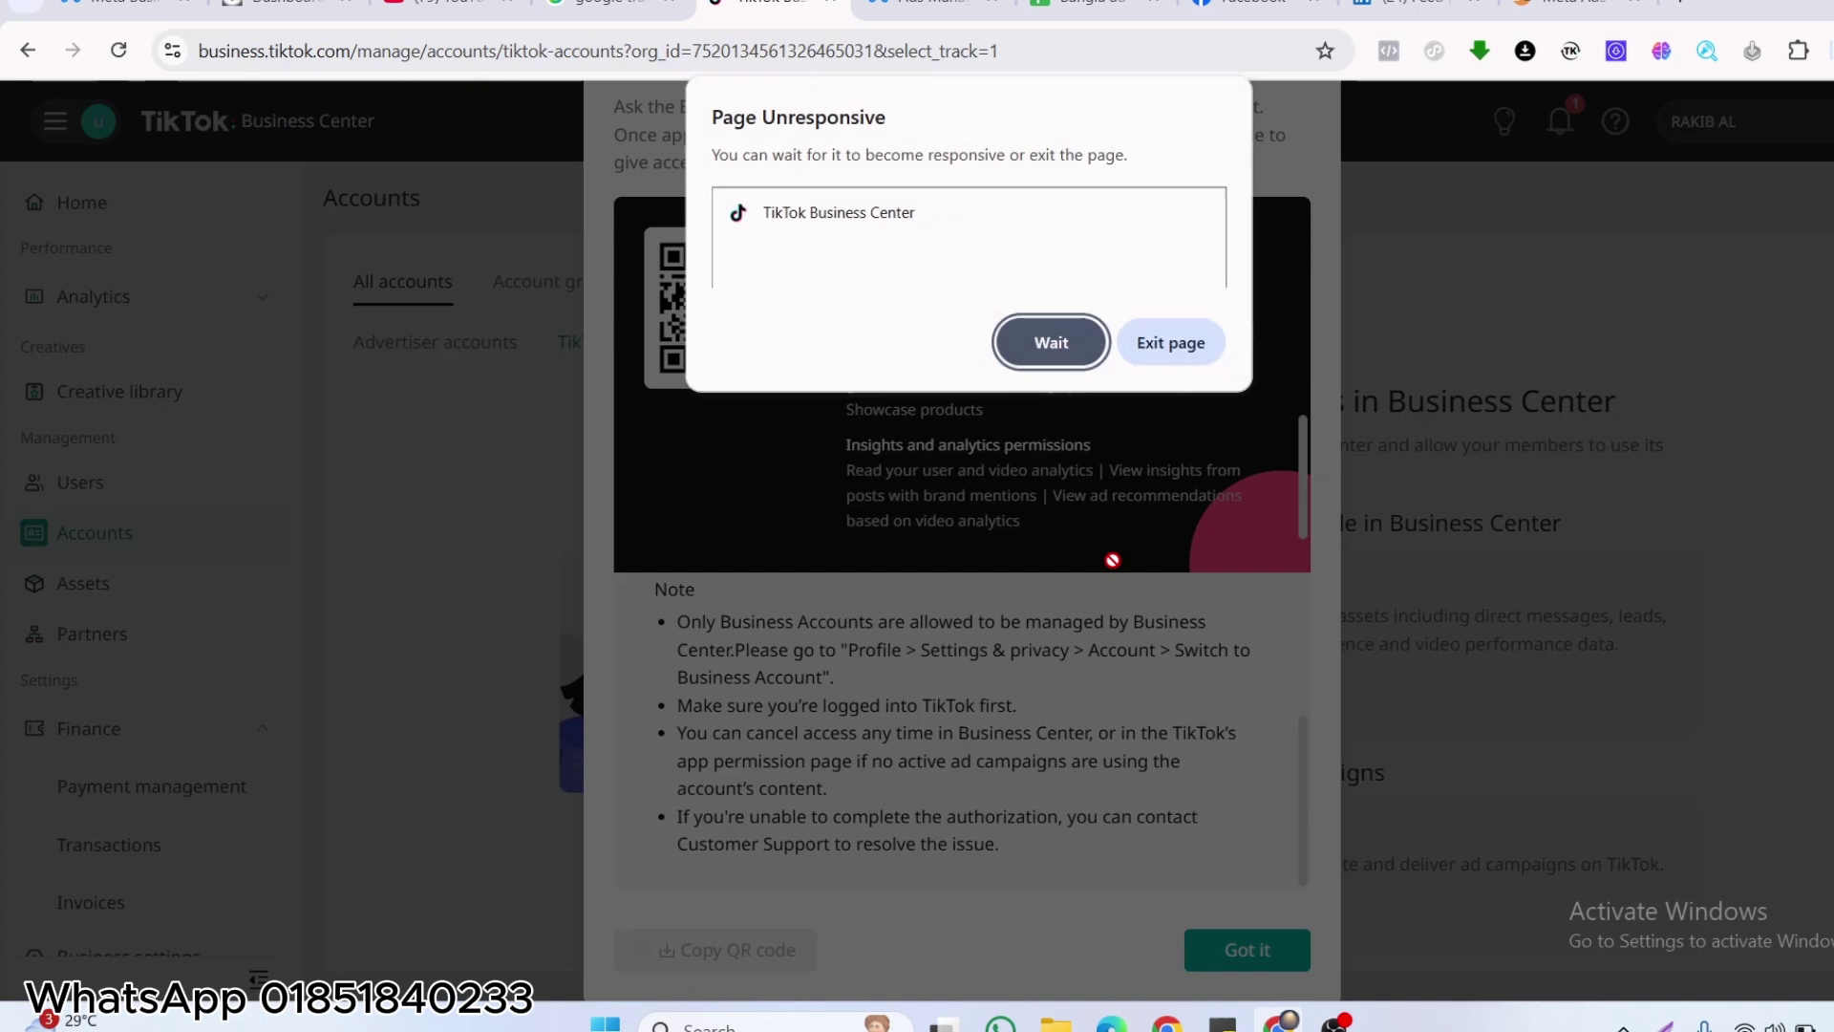
click(1032, 345)
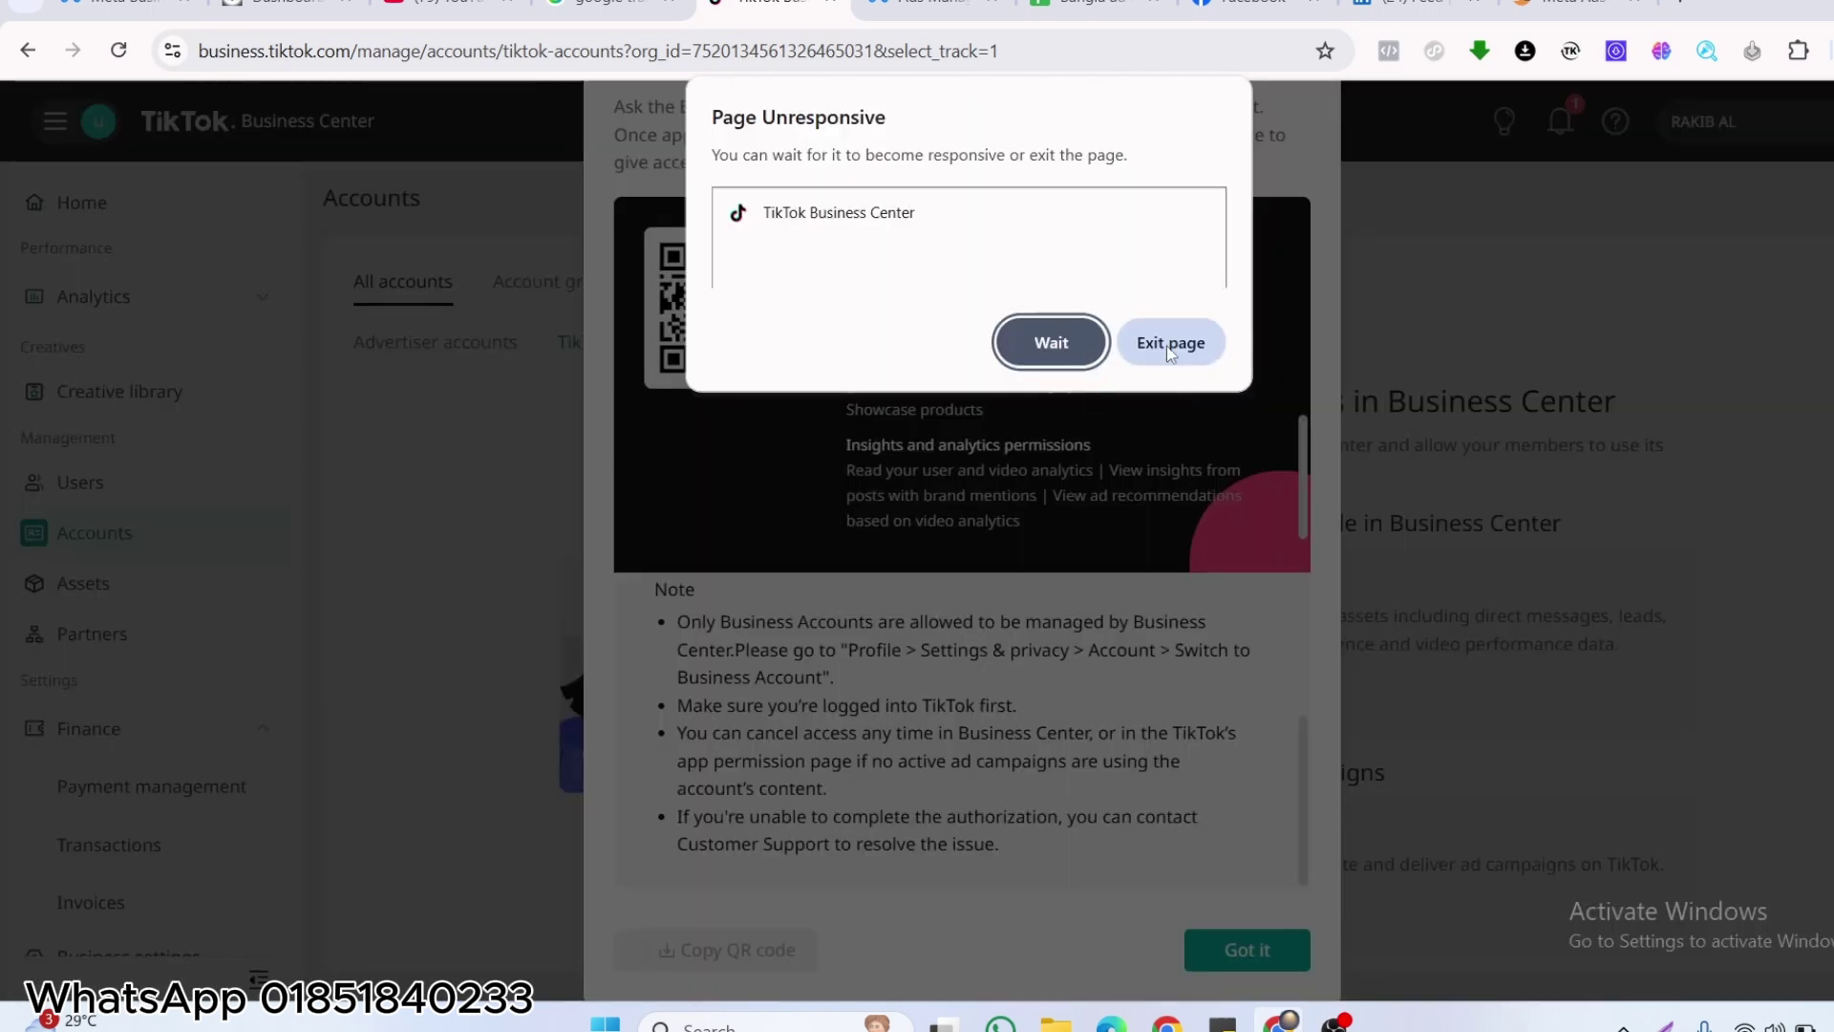
click(1169, 345)
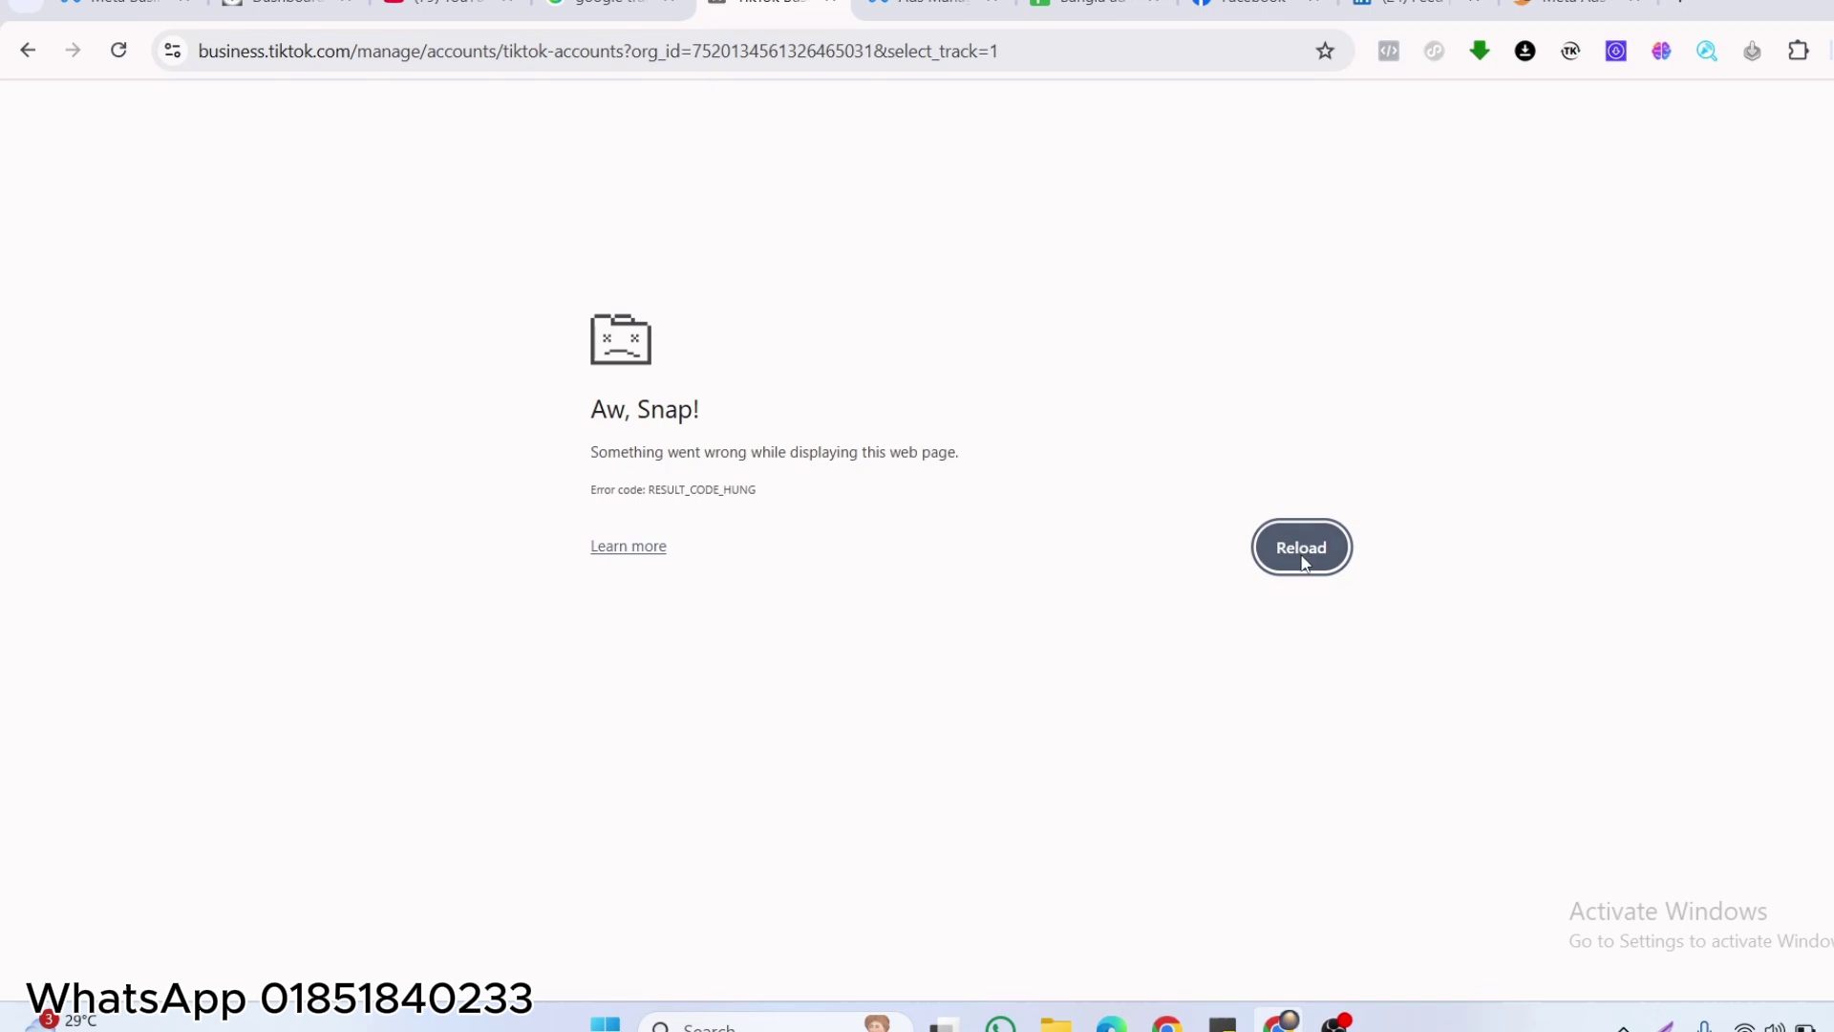
click(1304, 563)
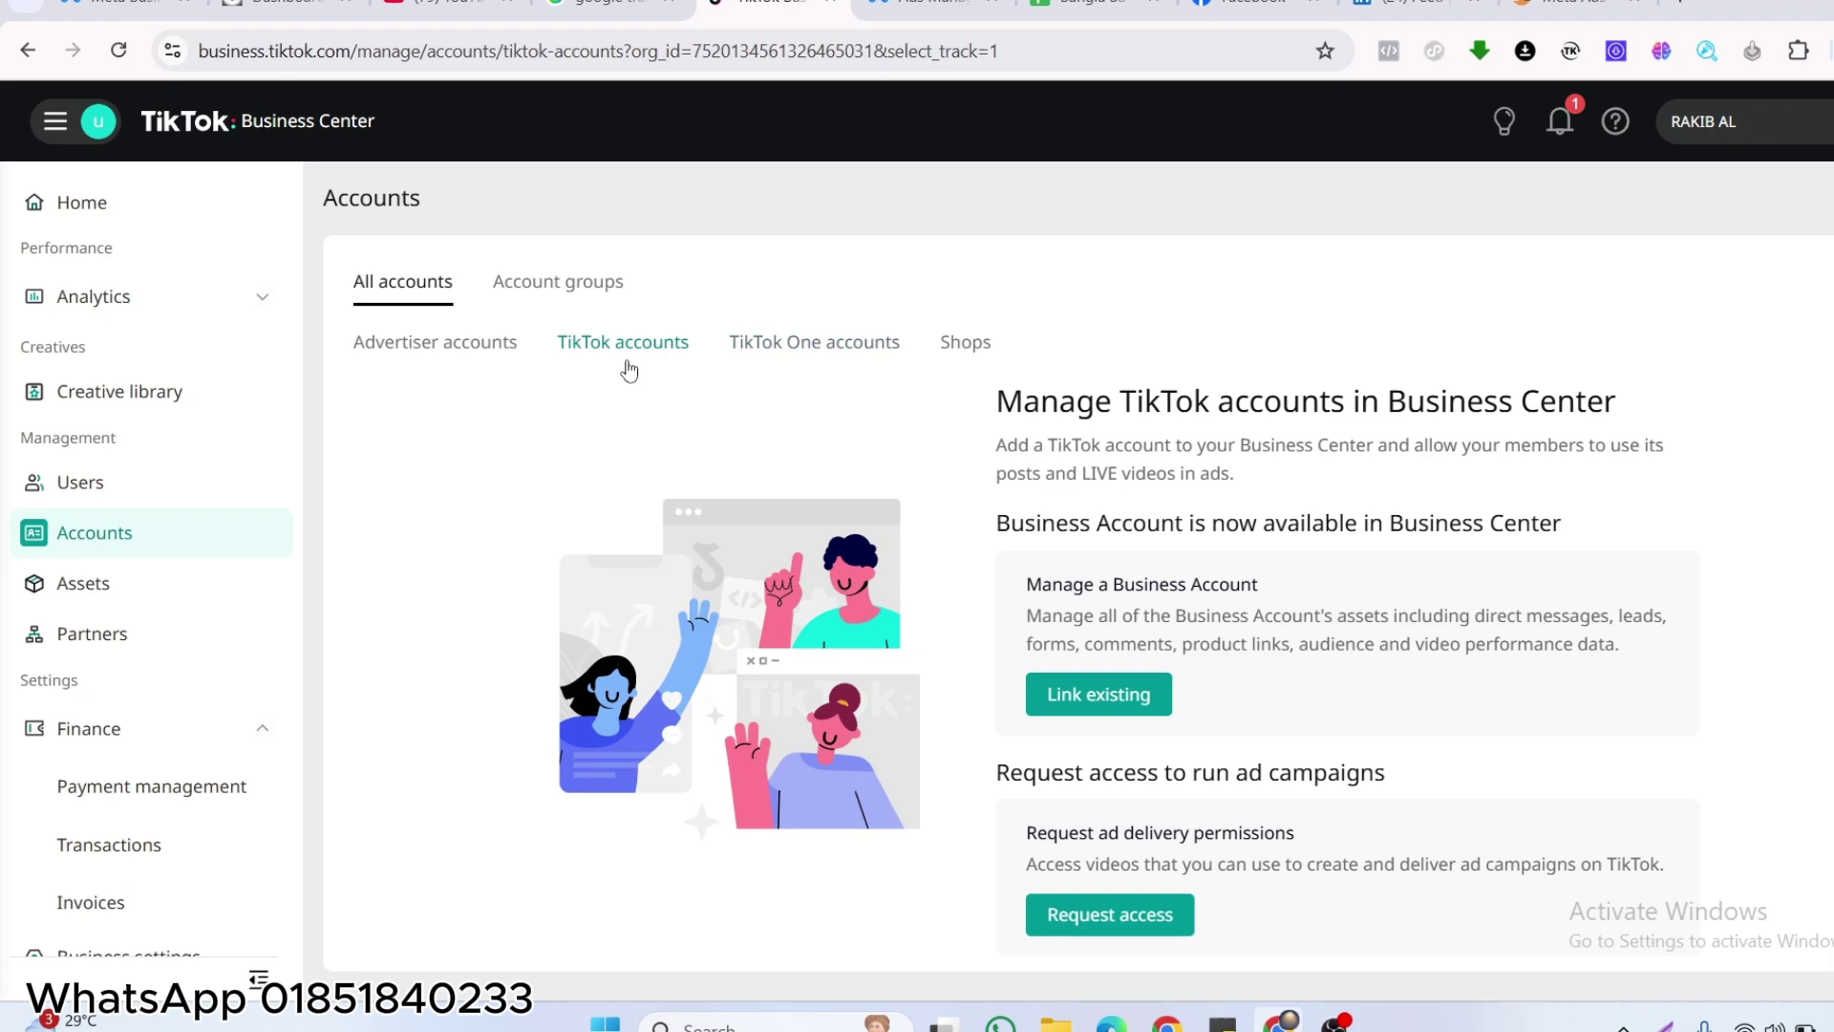
Reopen the QR code for linking an existing Business Account and review its scanning instructions, notes and permissions.
click(1109, 706)
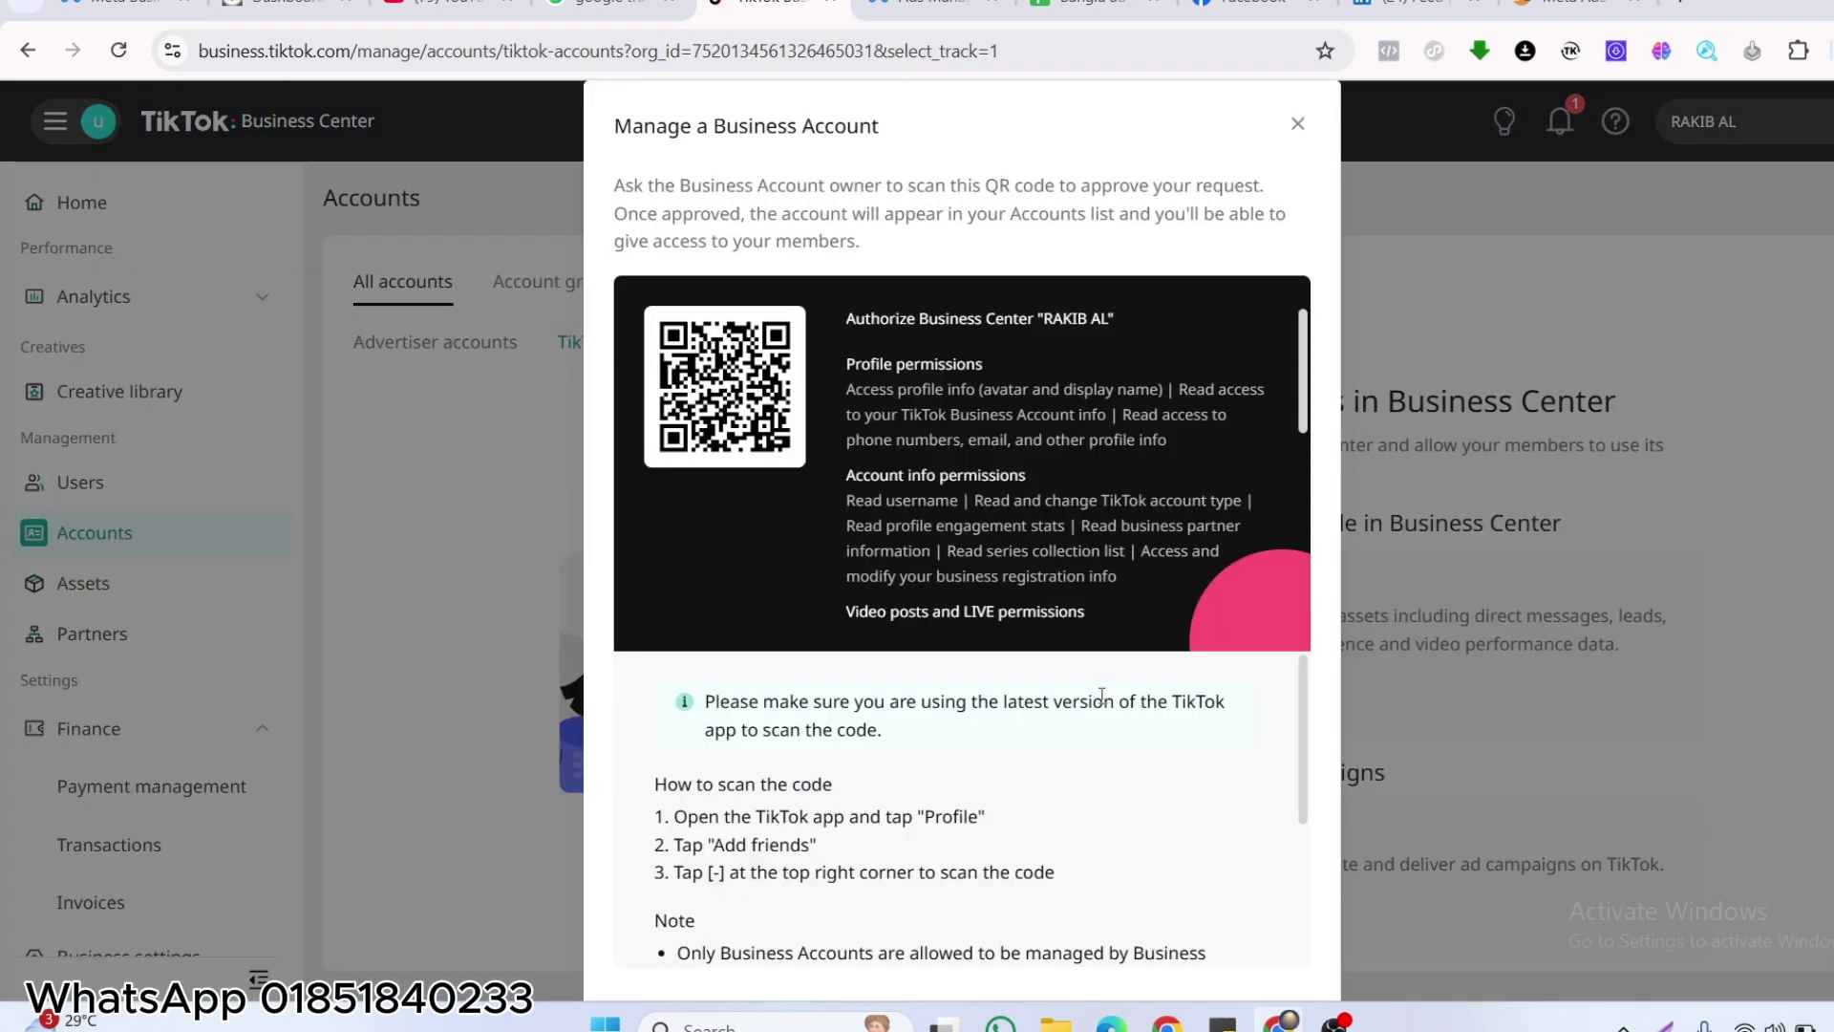
scroll(1099, 698, down, 5)
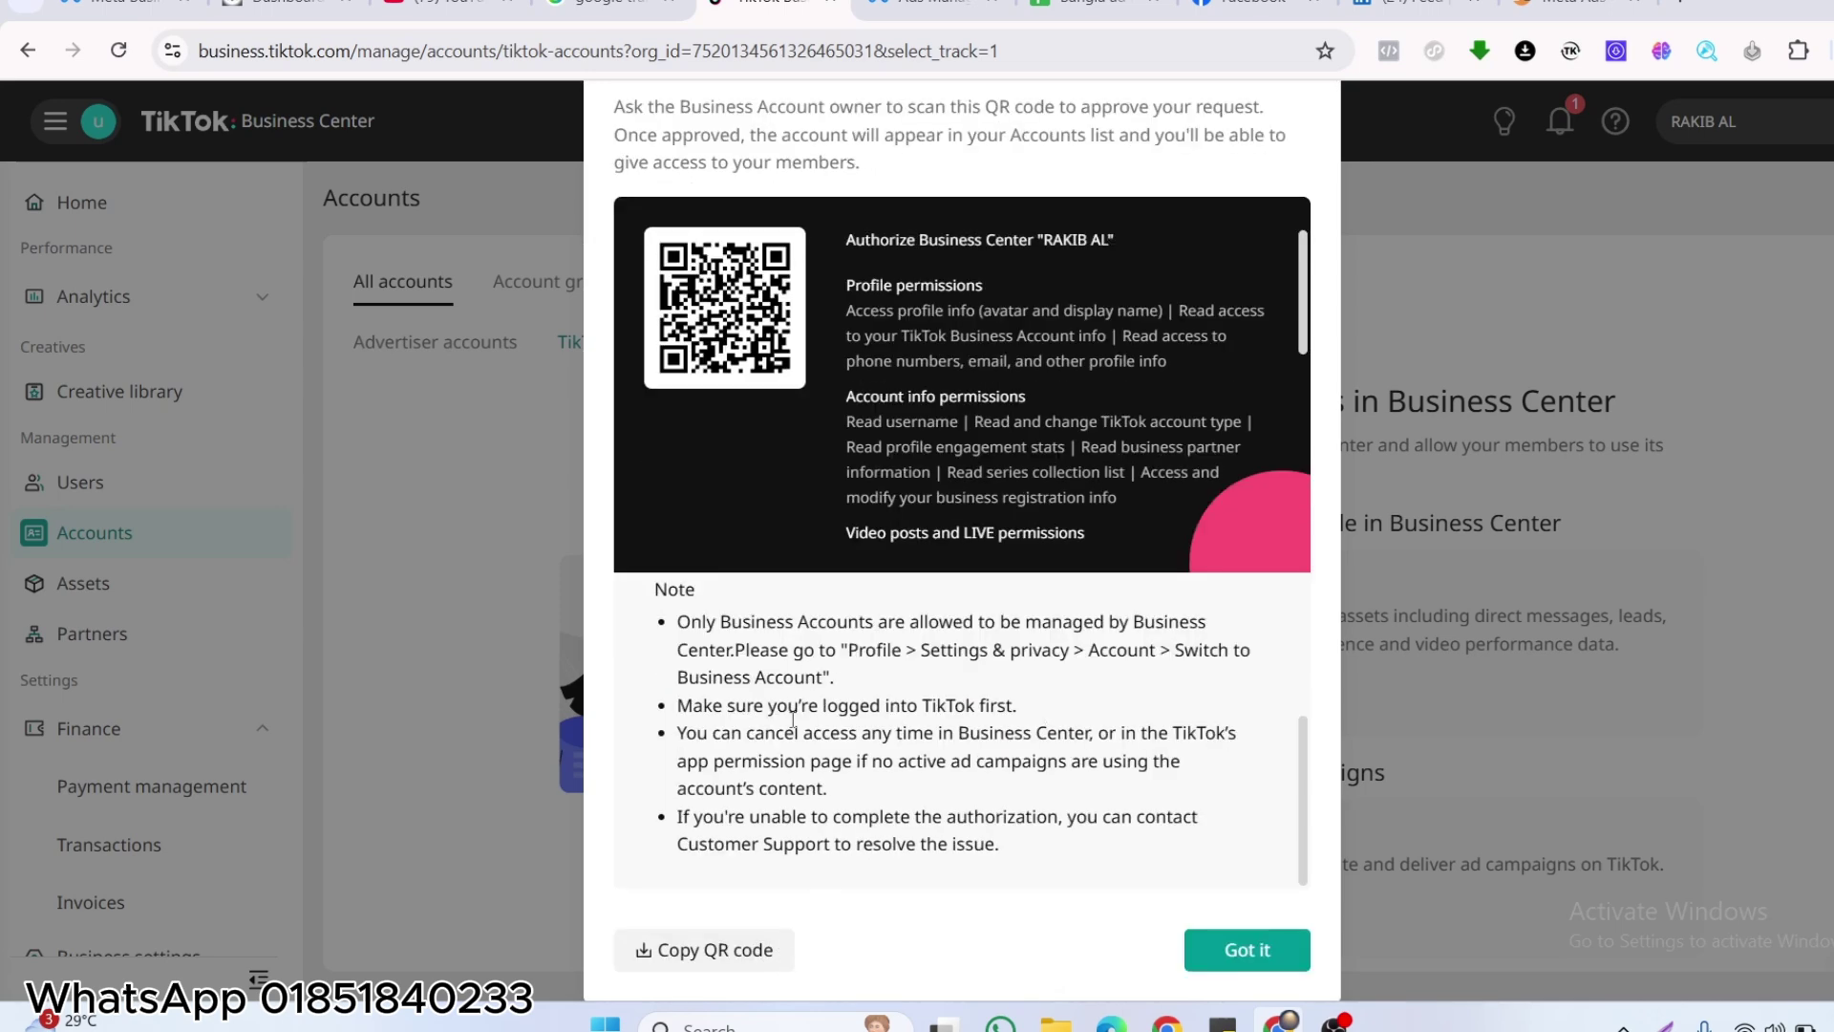
scroll(820, 633, up, 5)
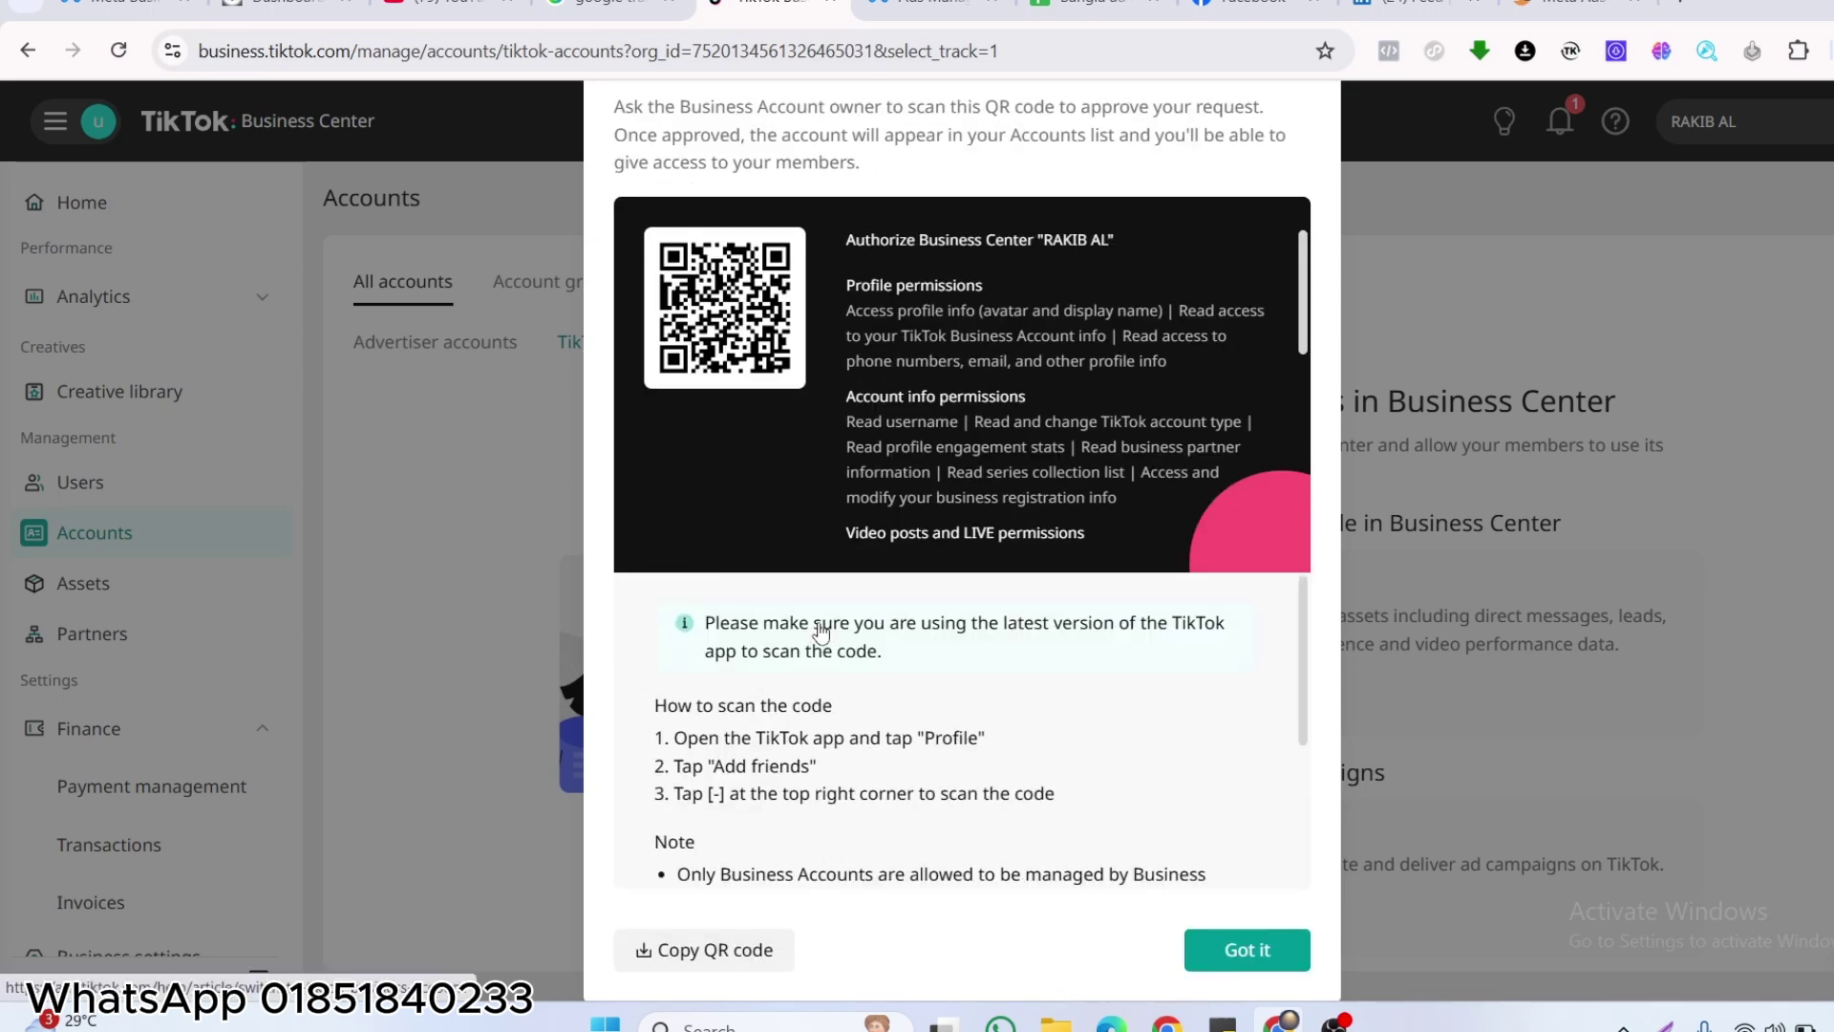
click(1242, 951)
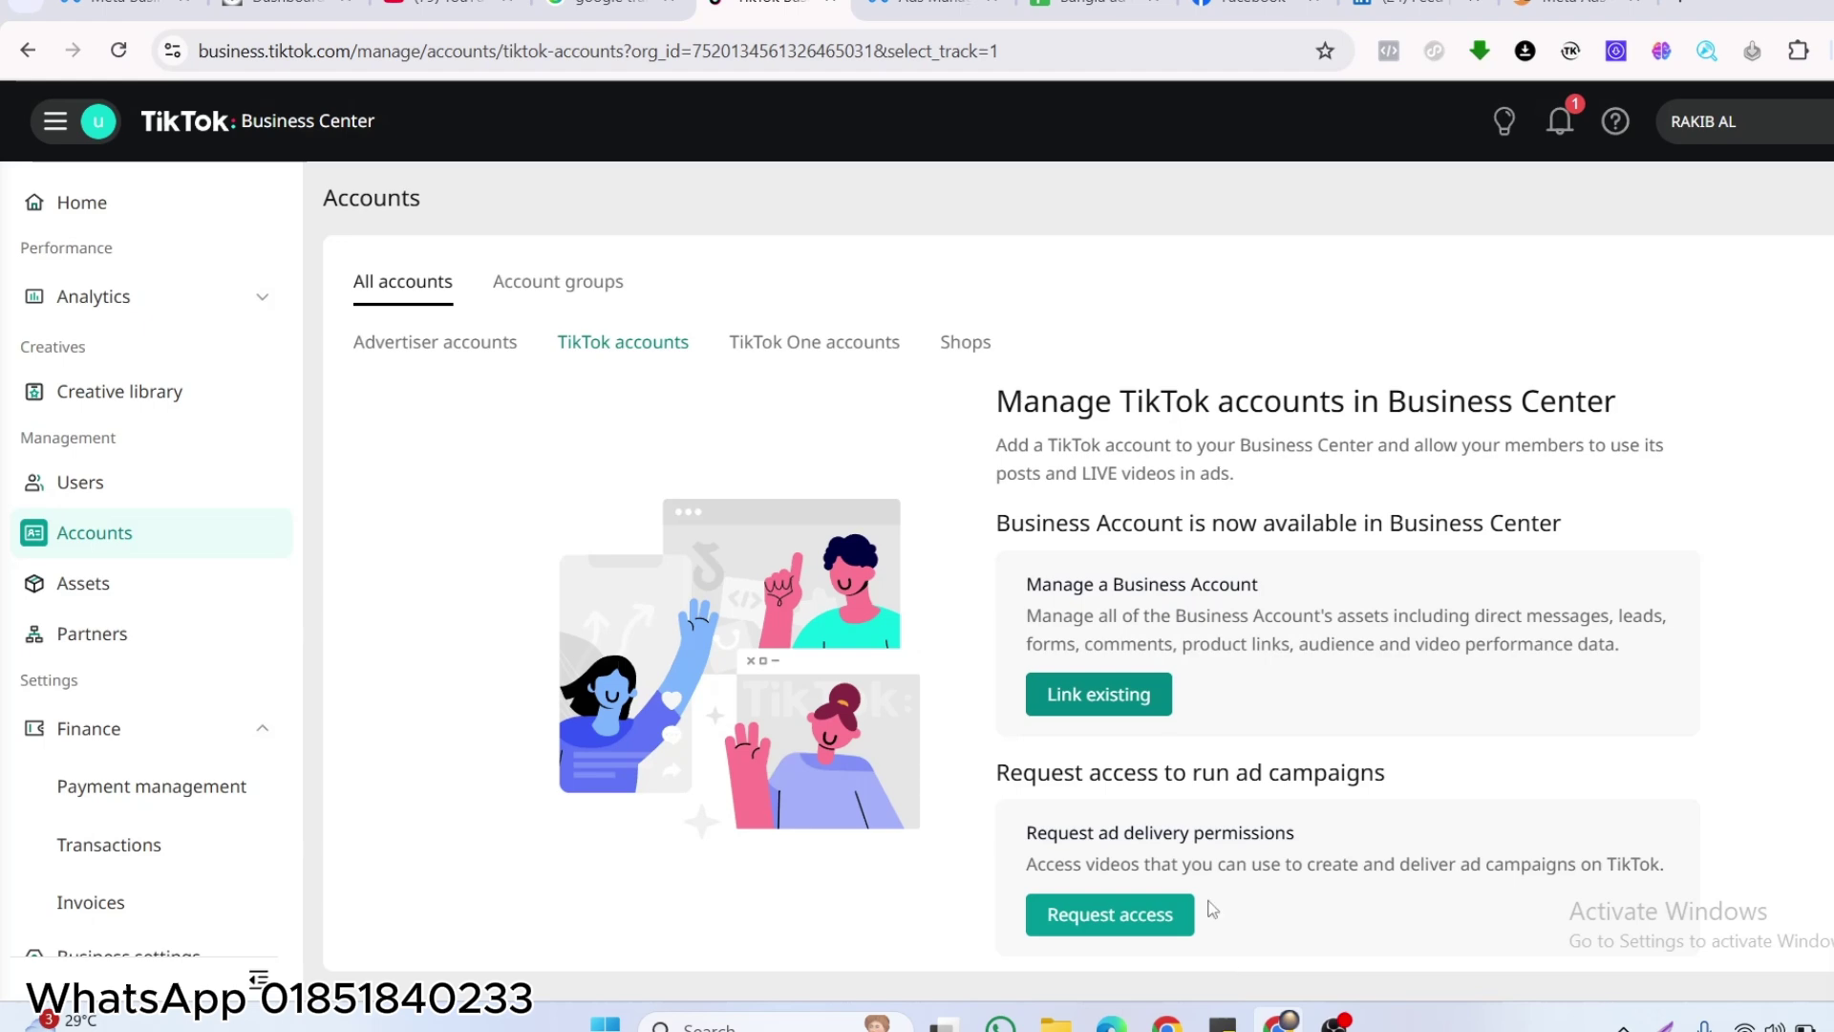
click(1128, 696)
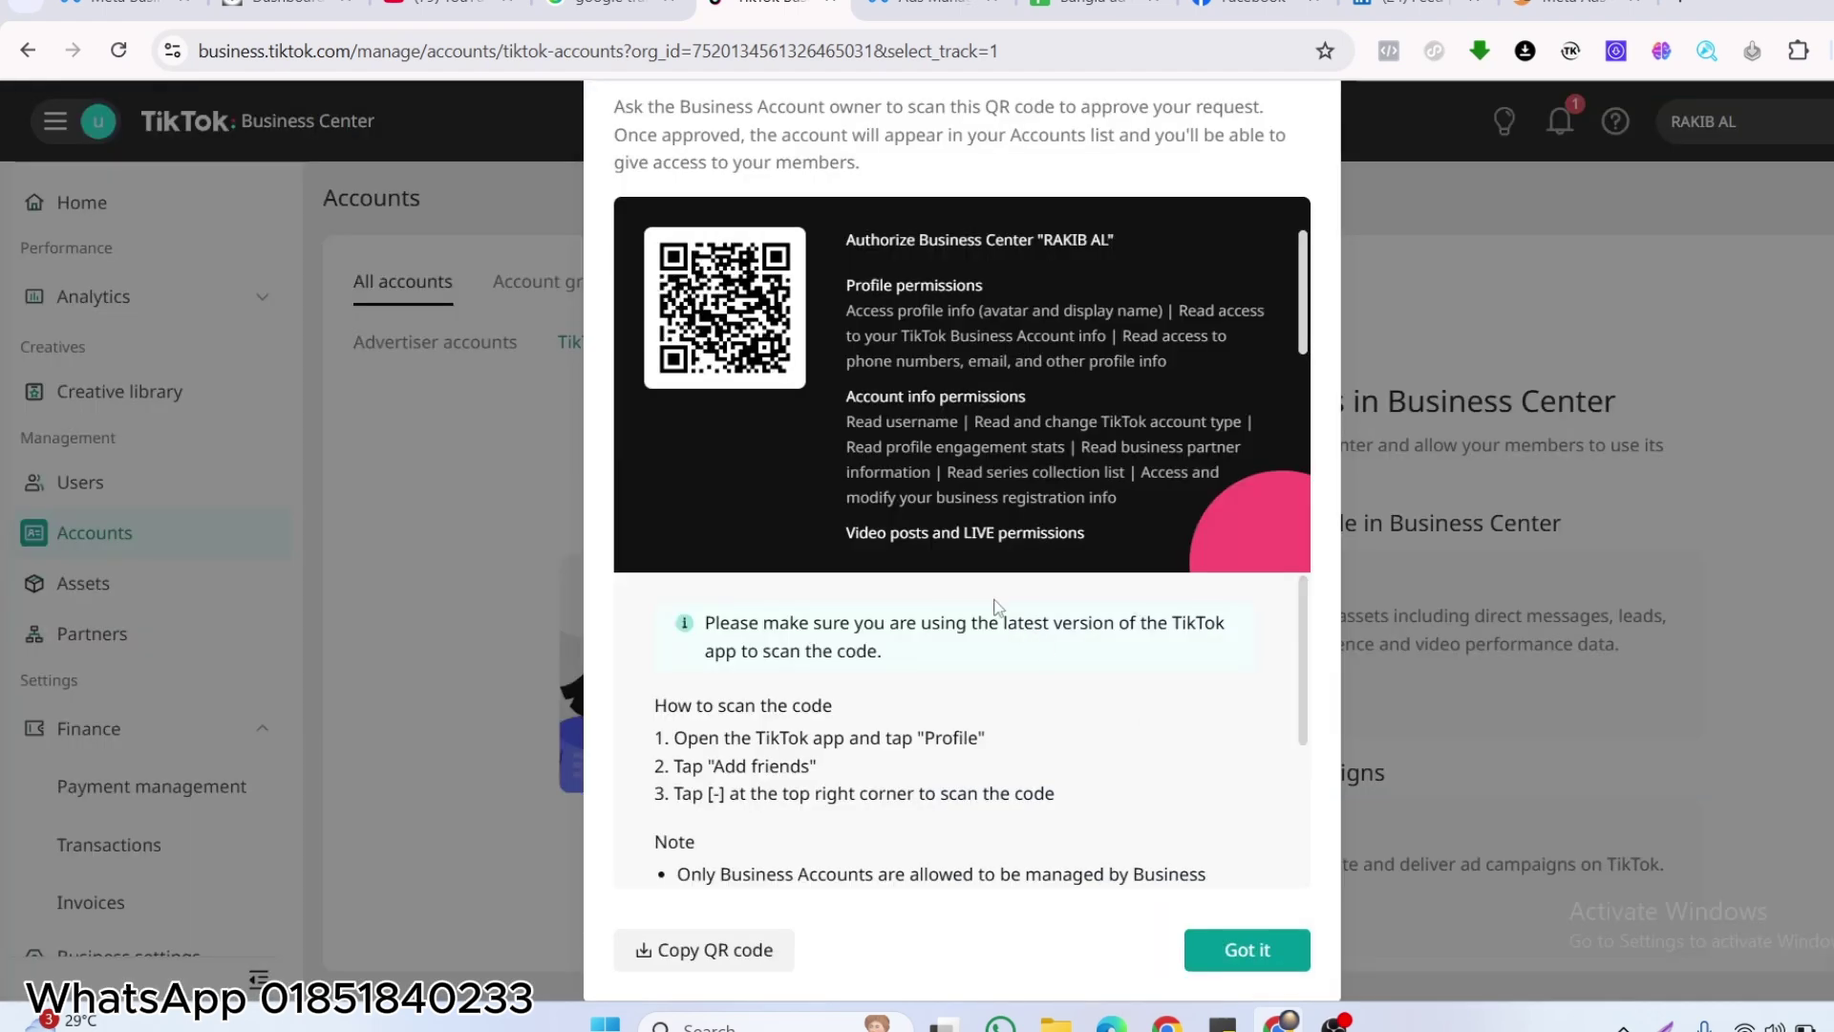
scroll(955, 566, up, 1)
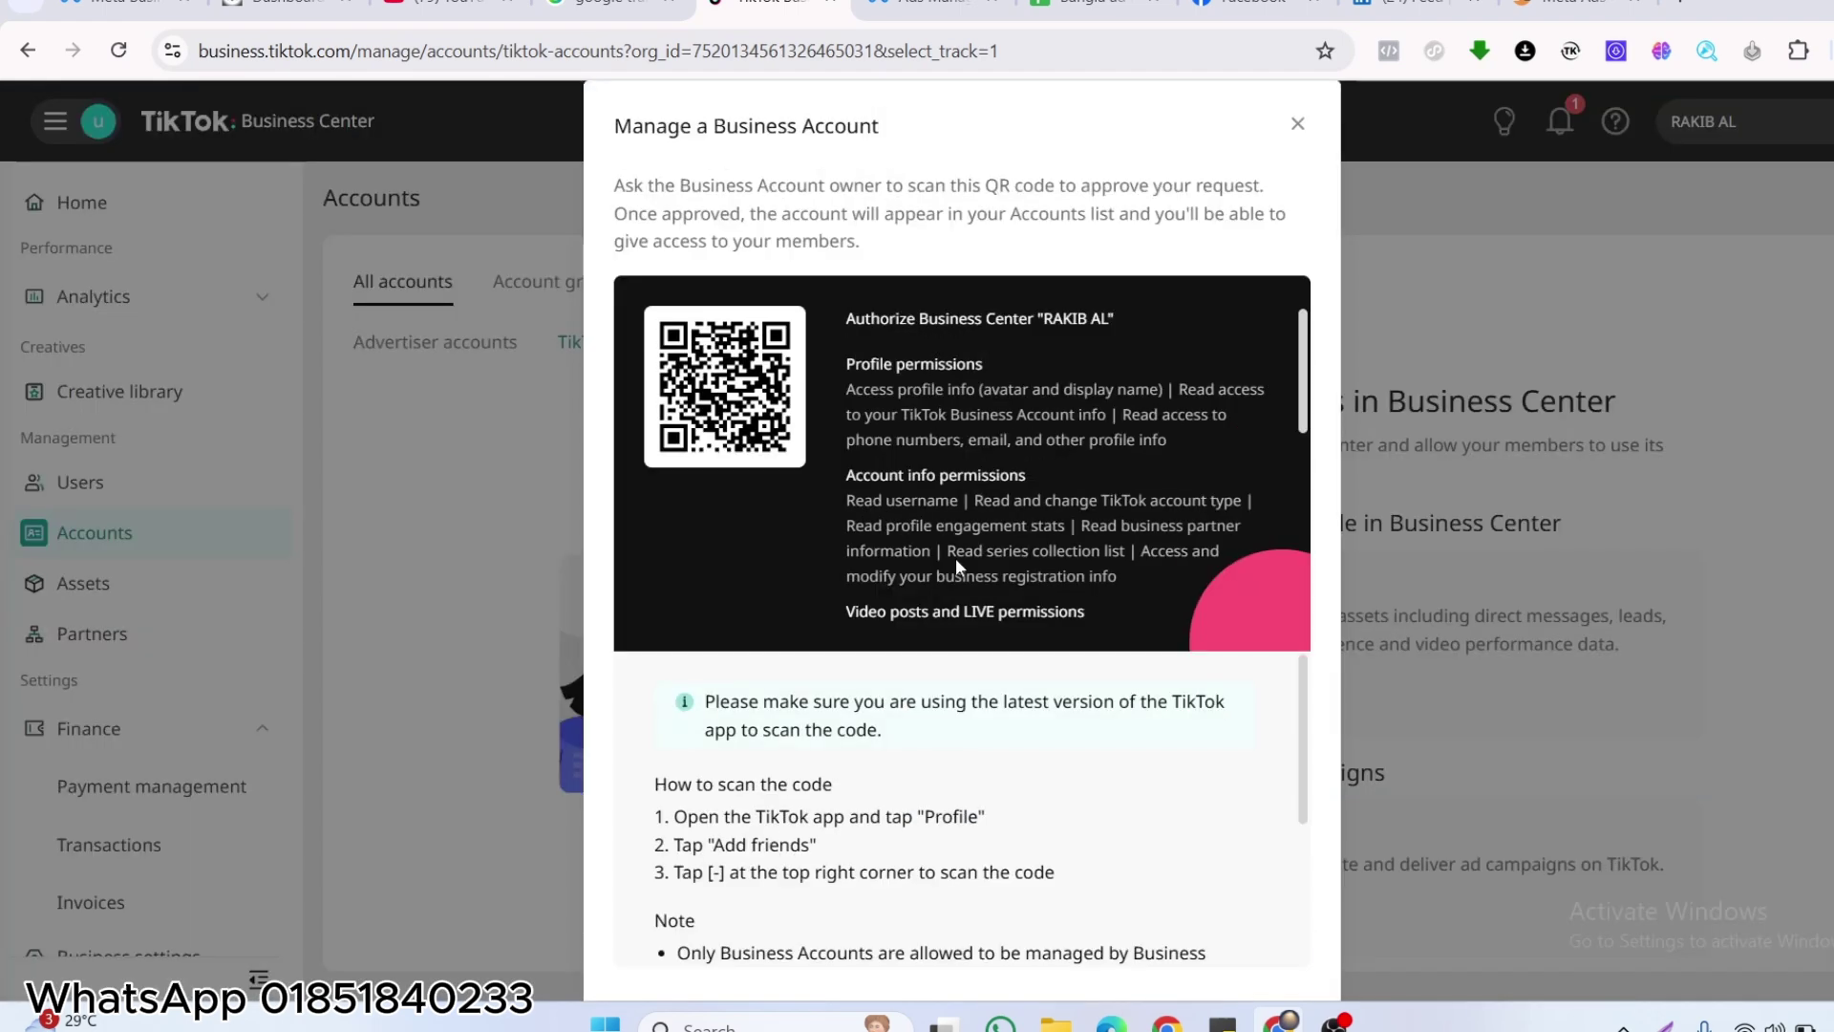
Copy the Business Account QR code as an image.
right_click(773, 367)
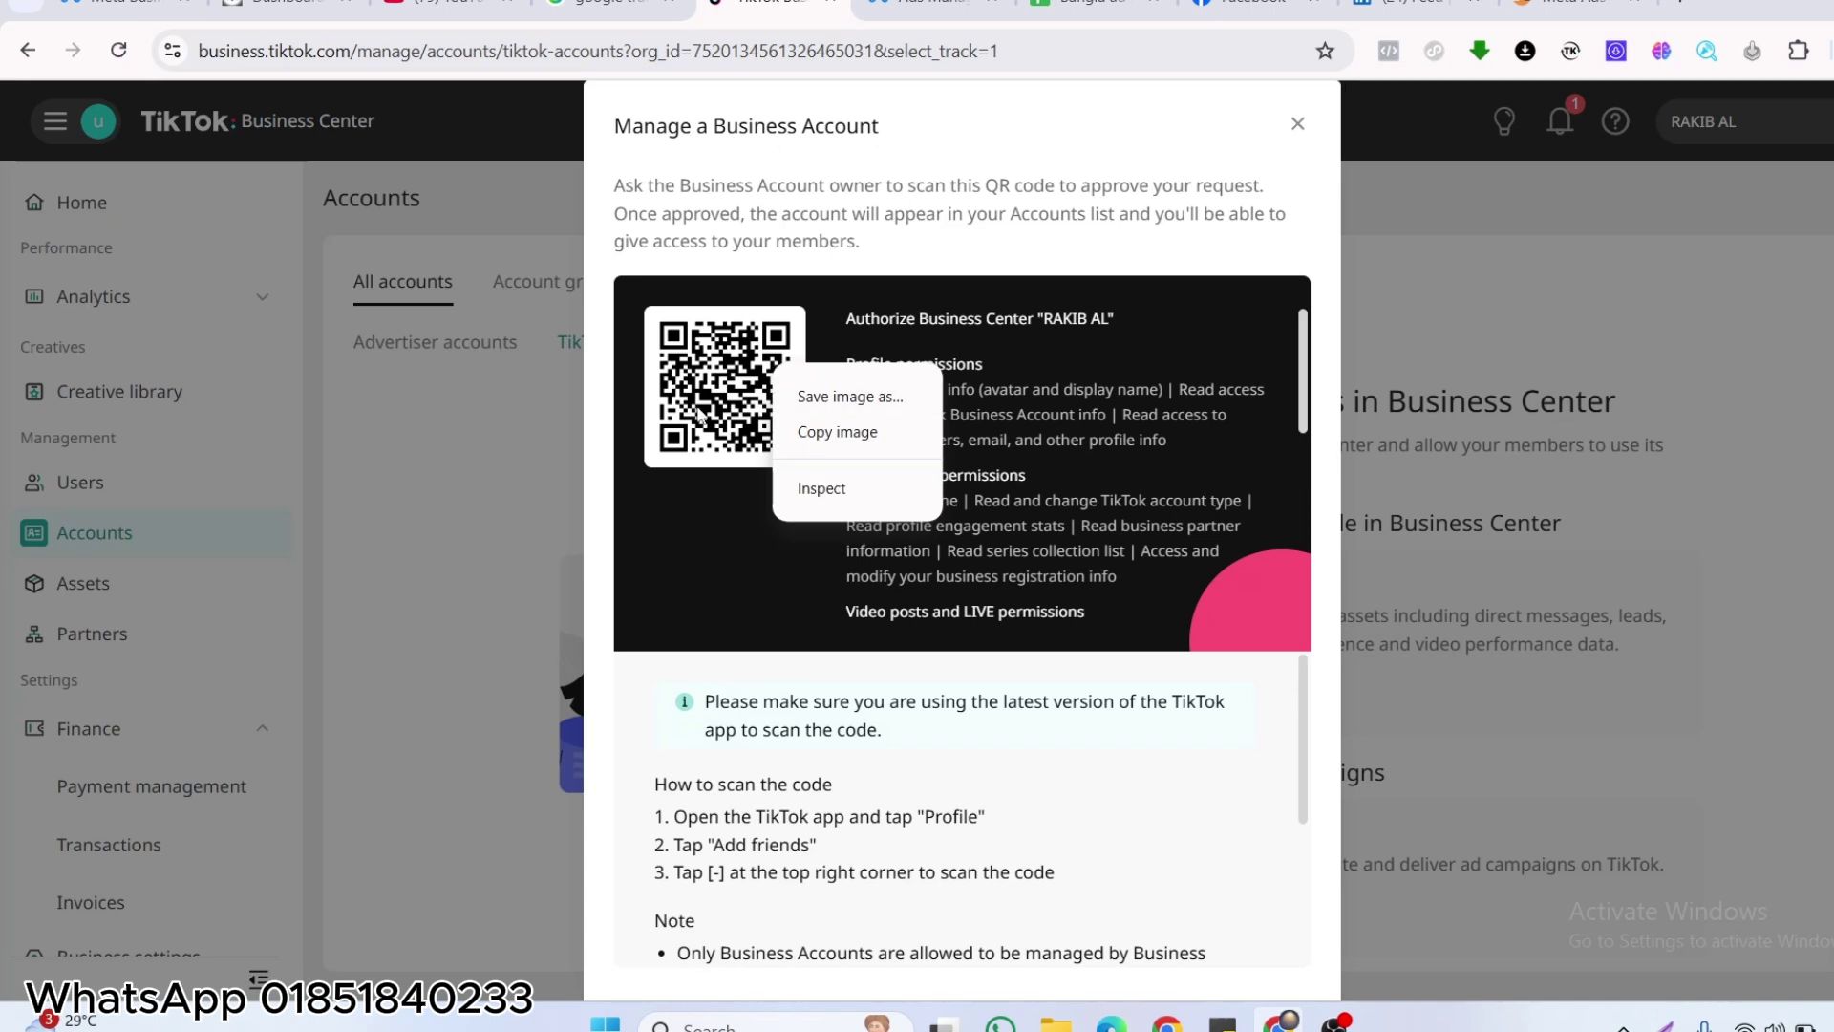
click(909, 430)
right_click(711, 381)
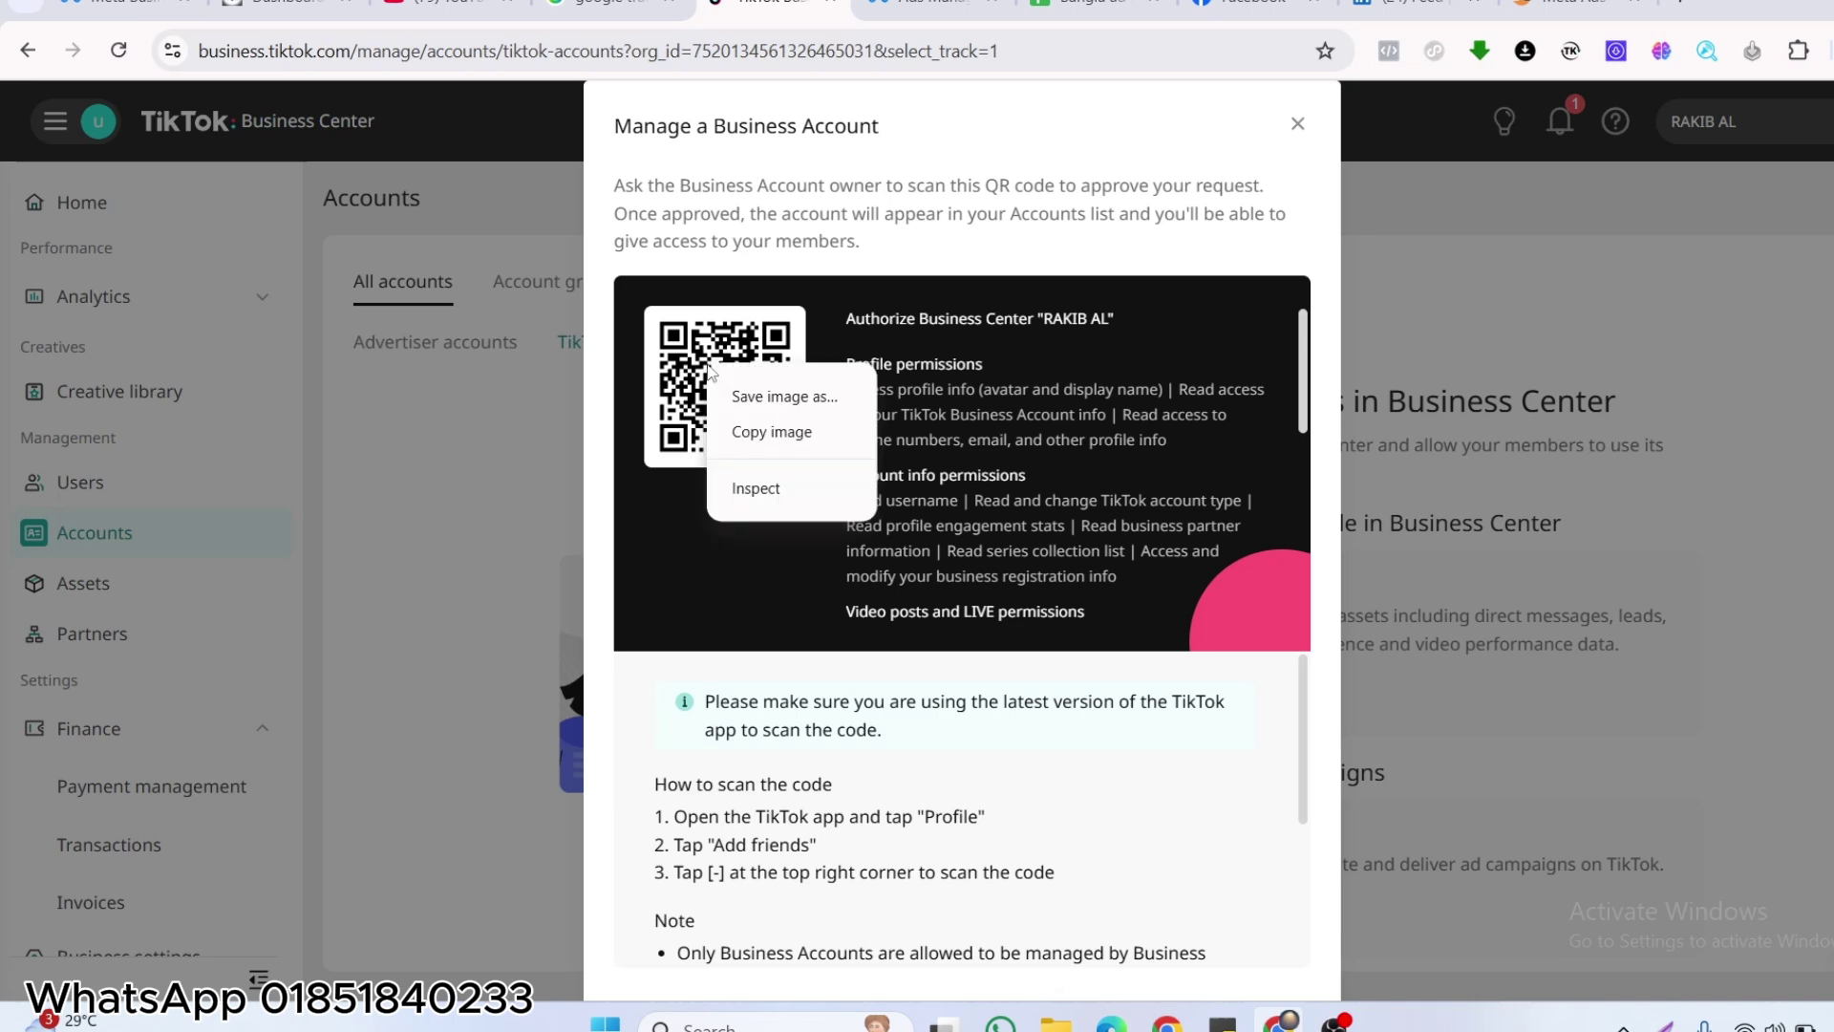
click(686, 367)
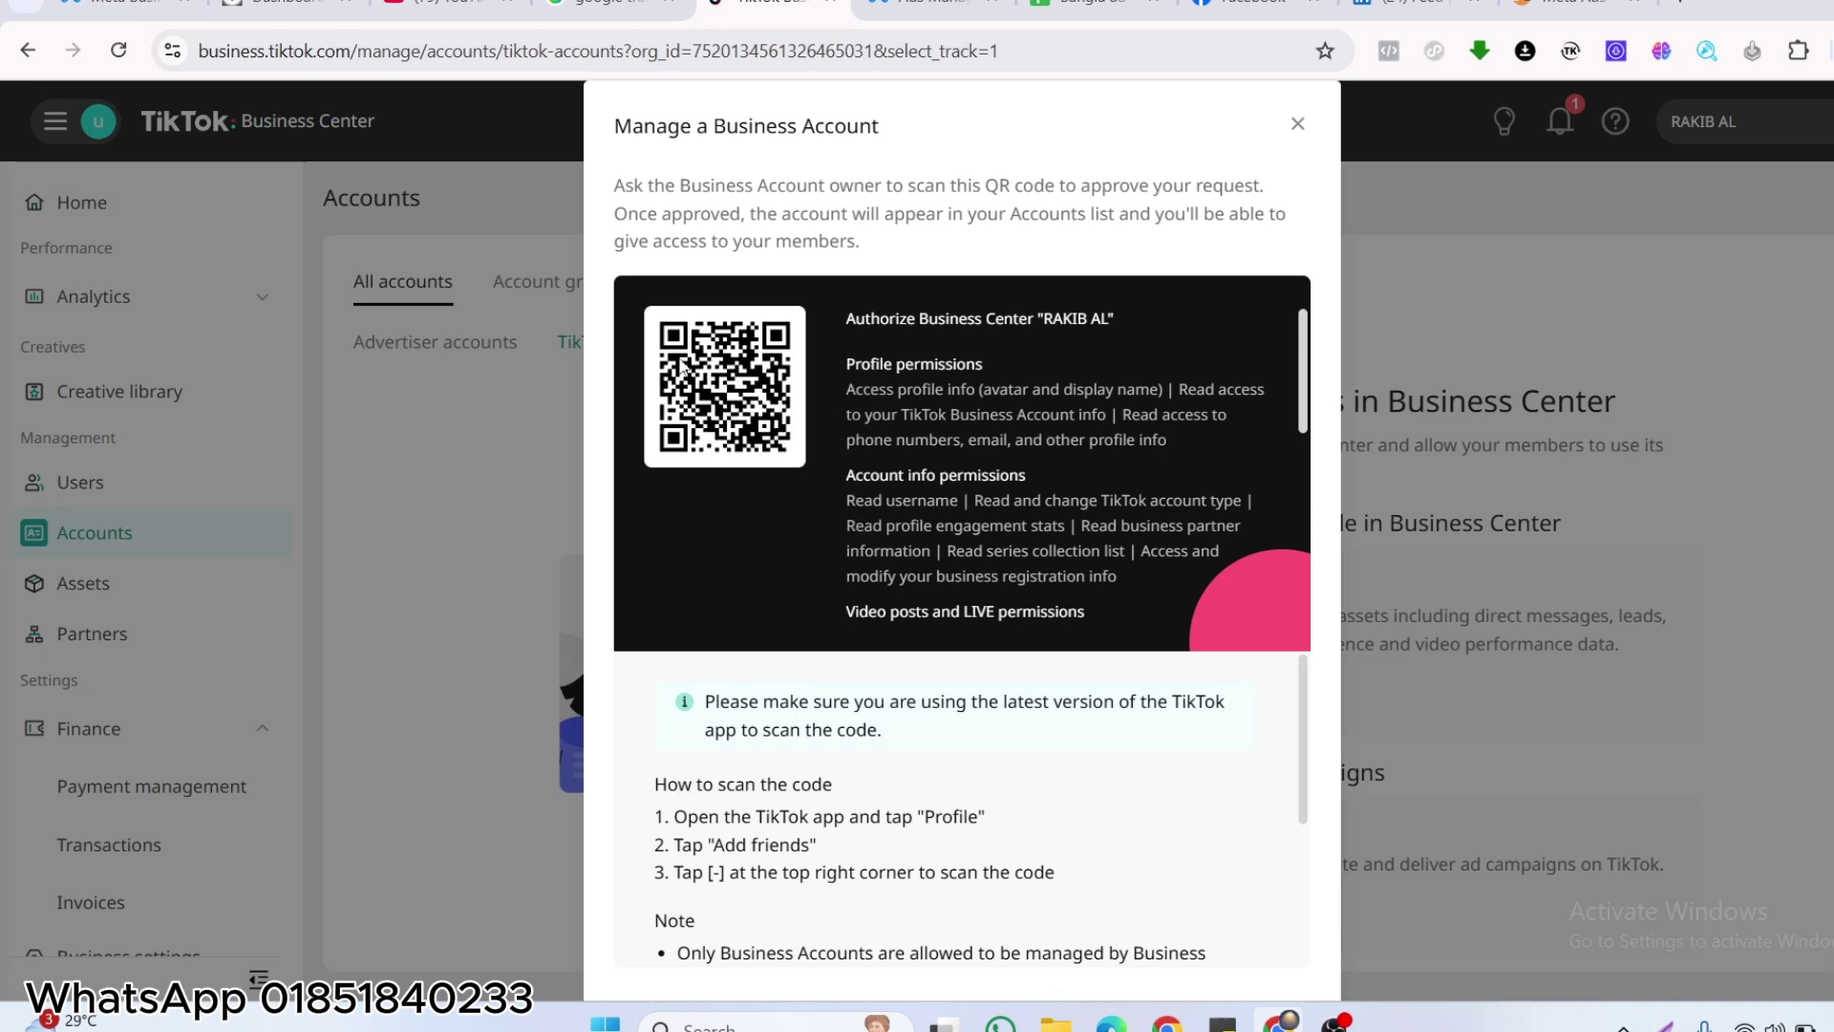
Save the Business Account QR code as the PNG file "download" in Downloads, and view the saved image briefly.
right_click(686, 367)
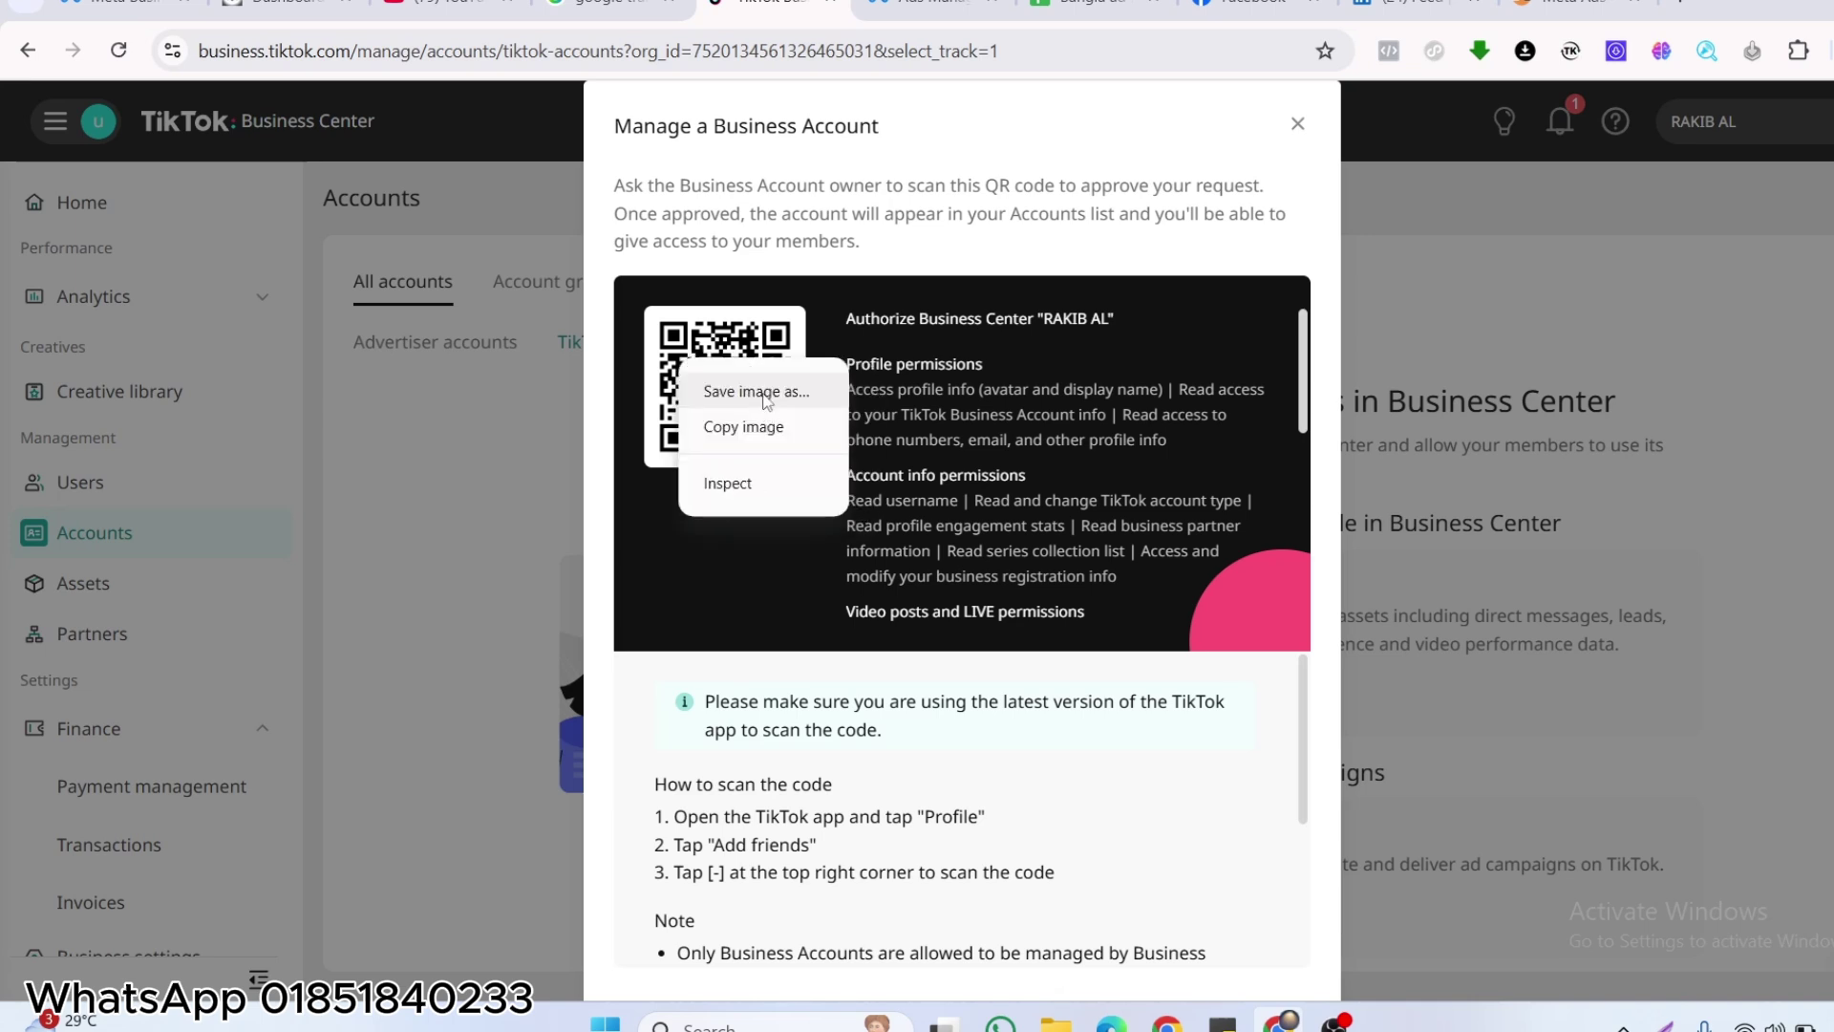
click(785, 401)
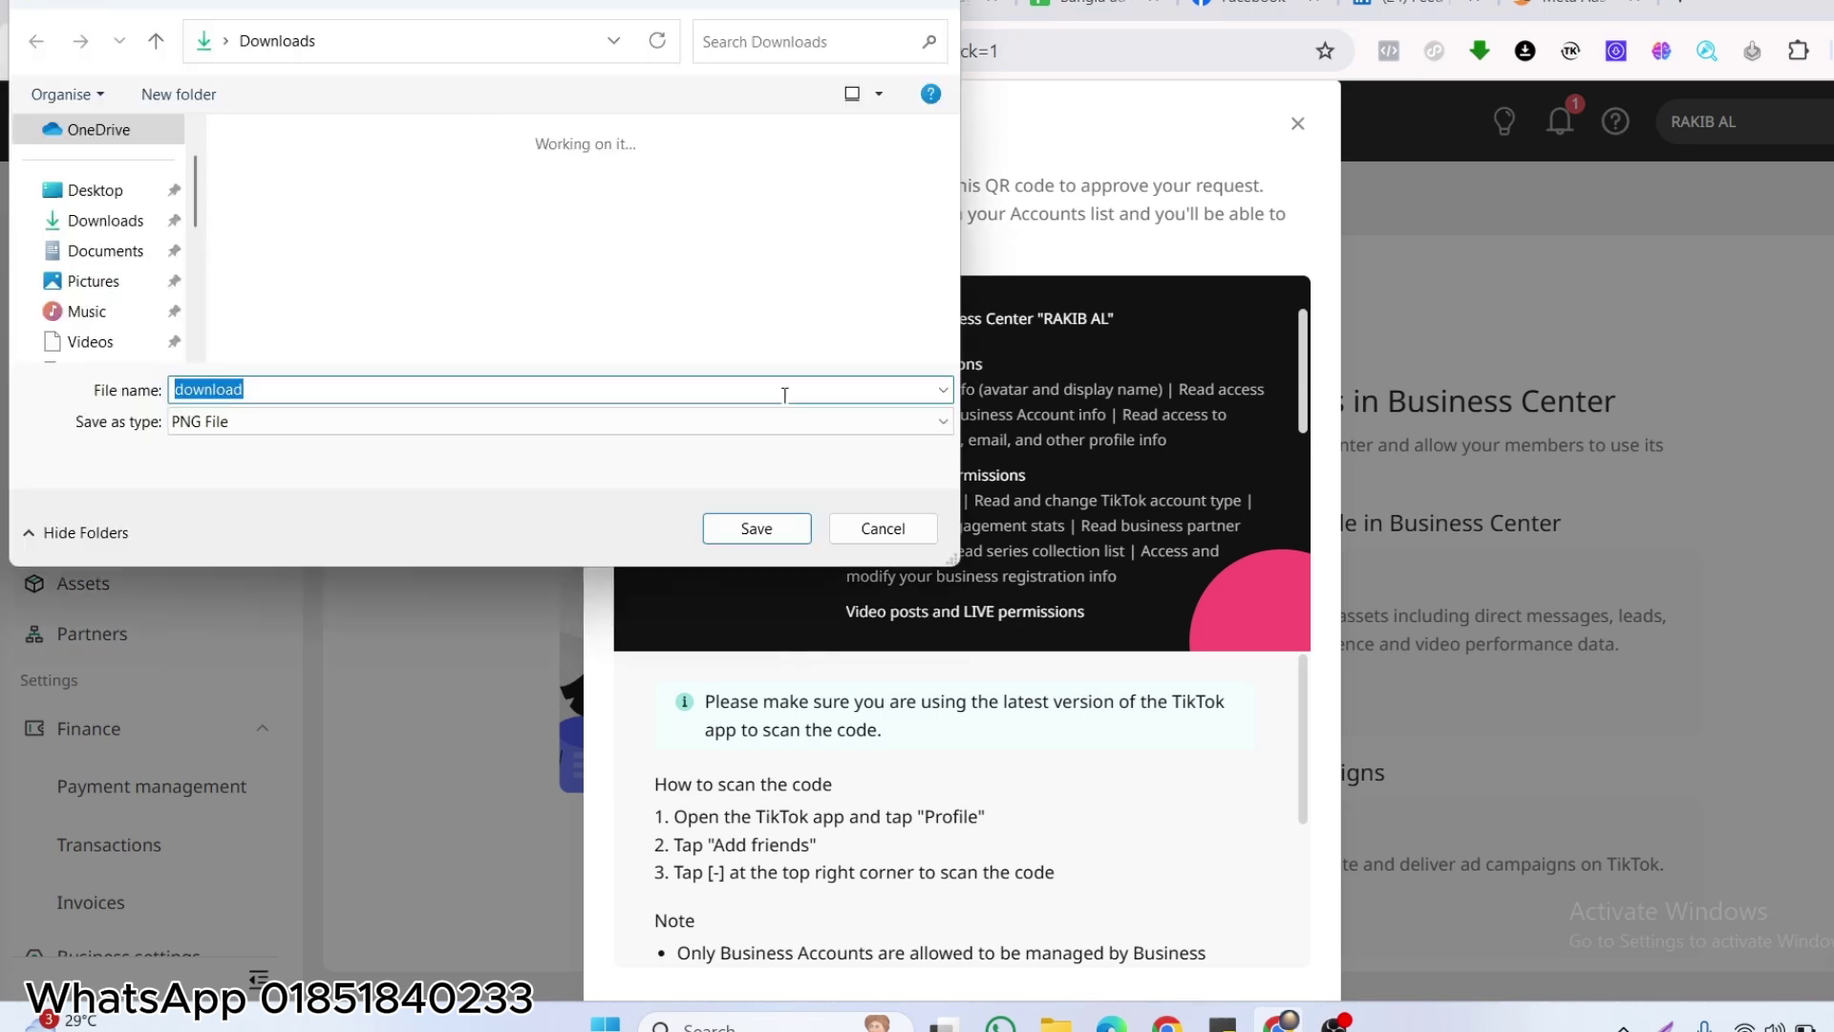
click(761, 537)
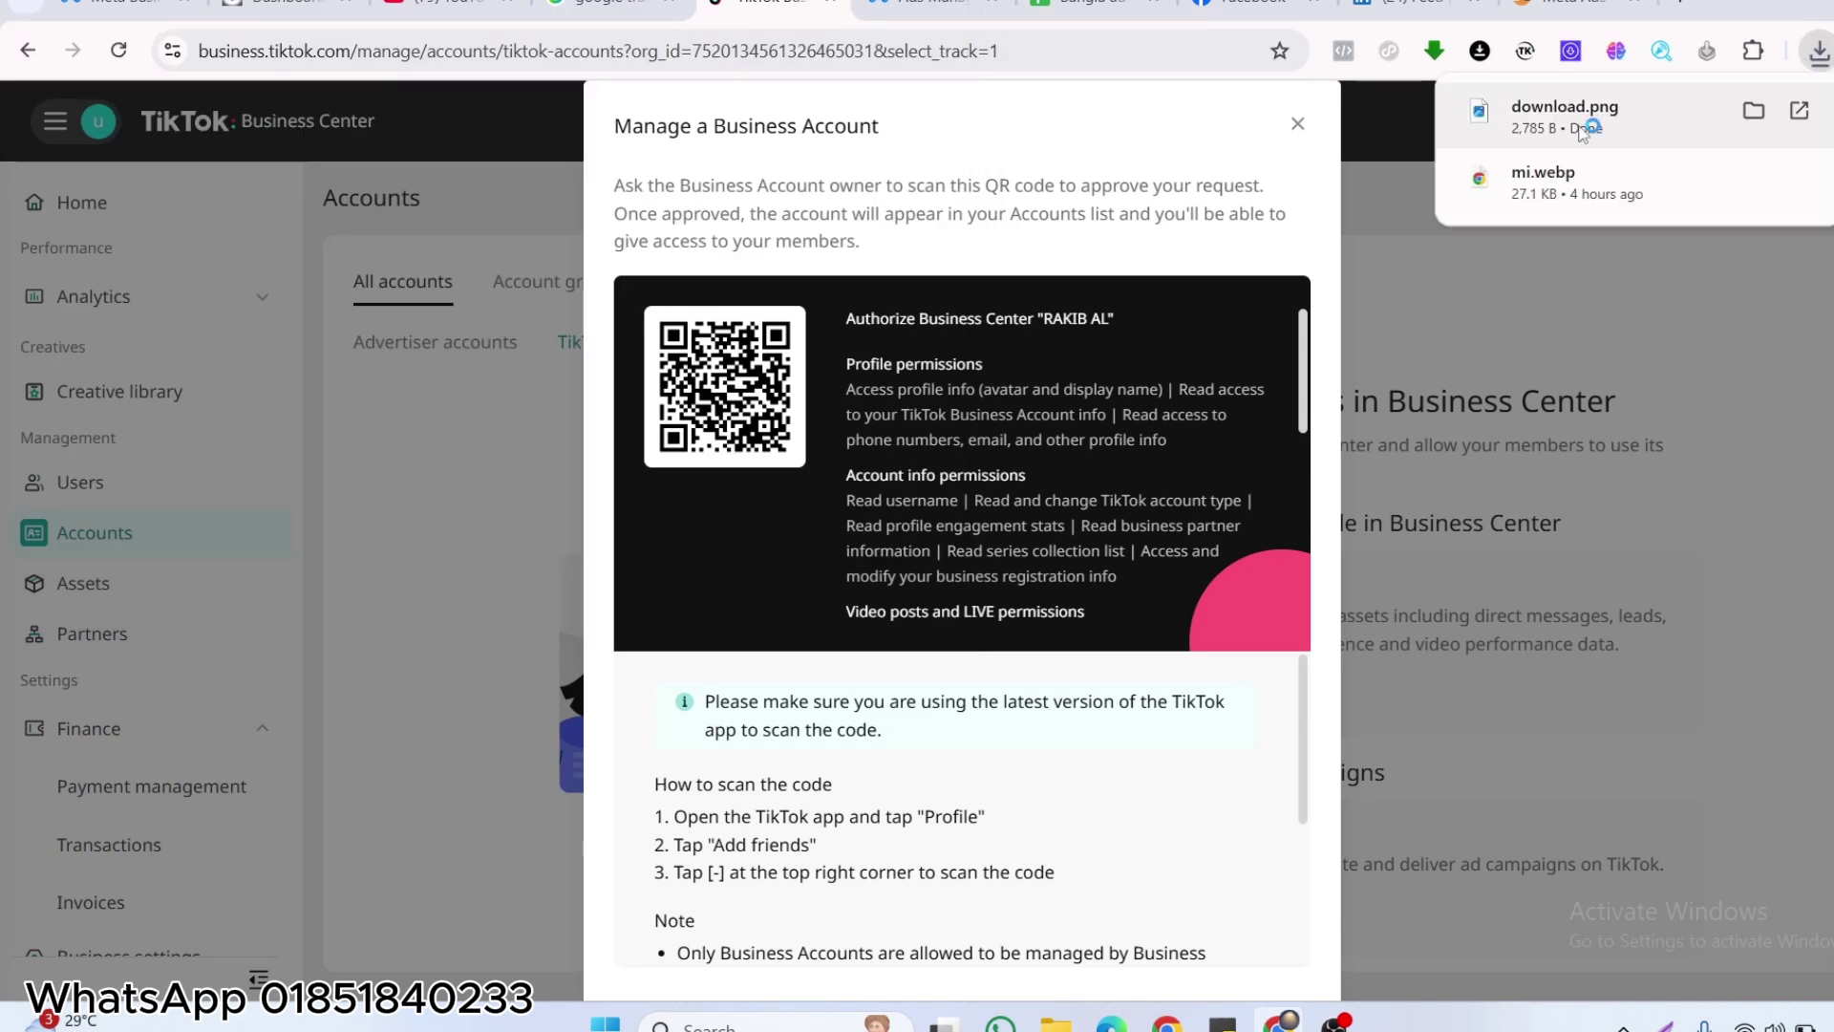
click(1622, 116)
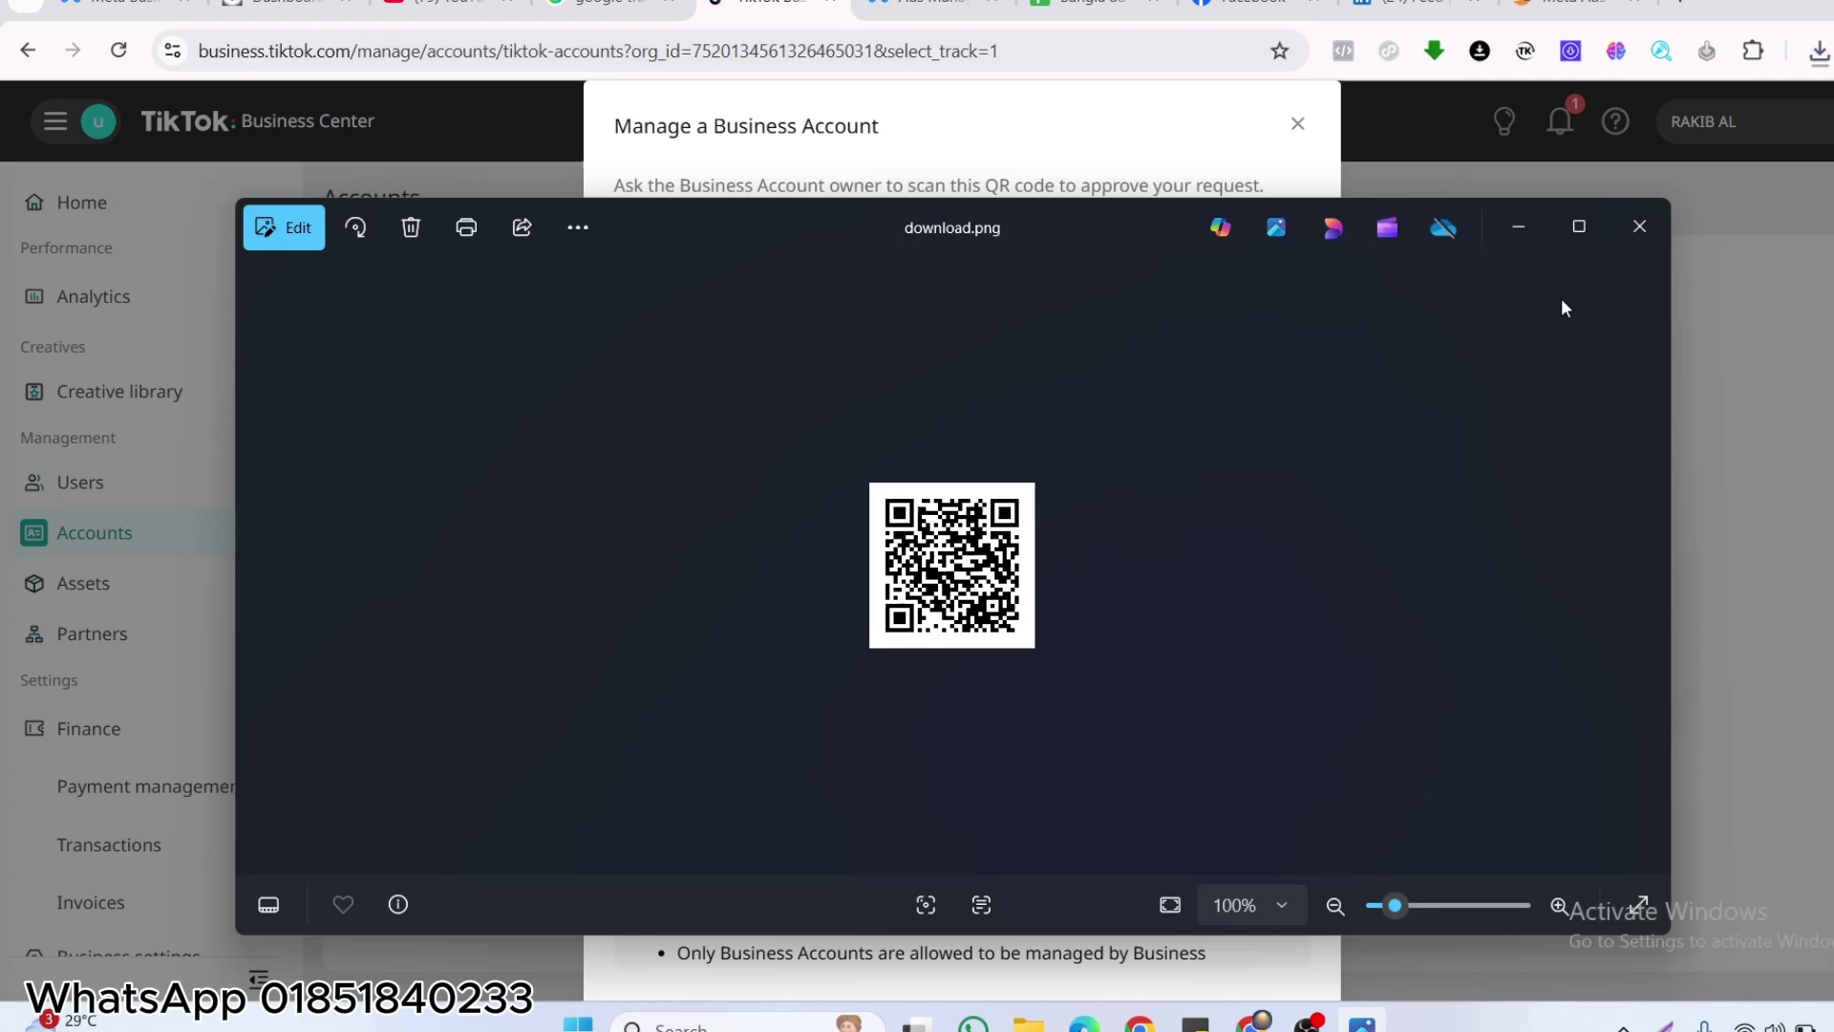
click(1642, 227)
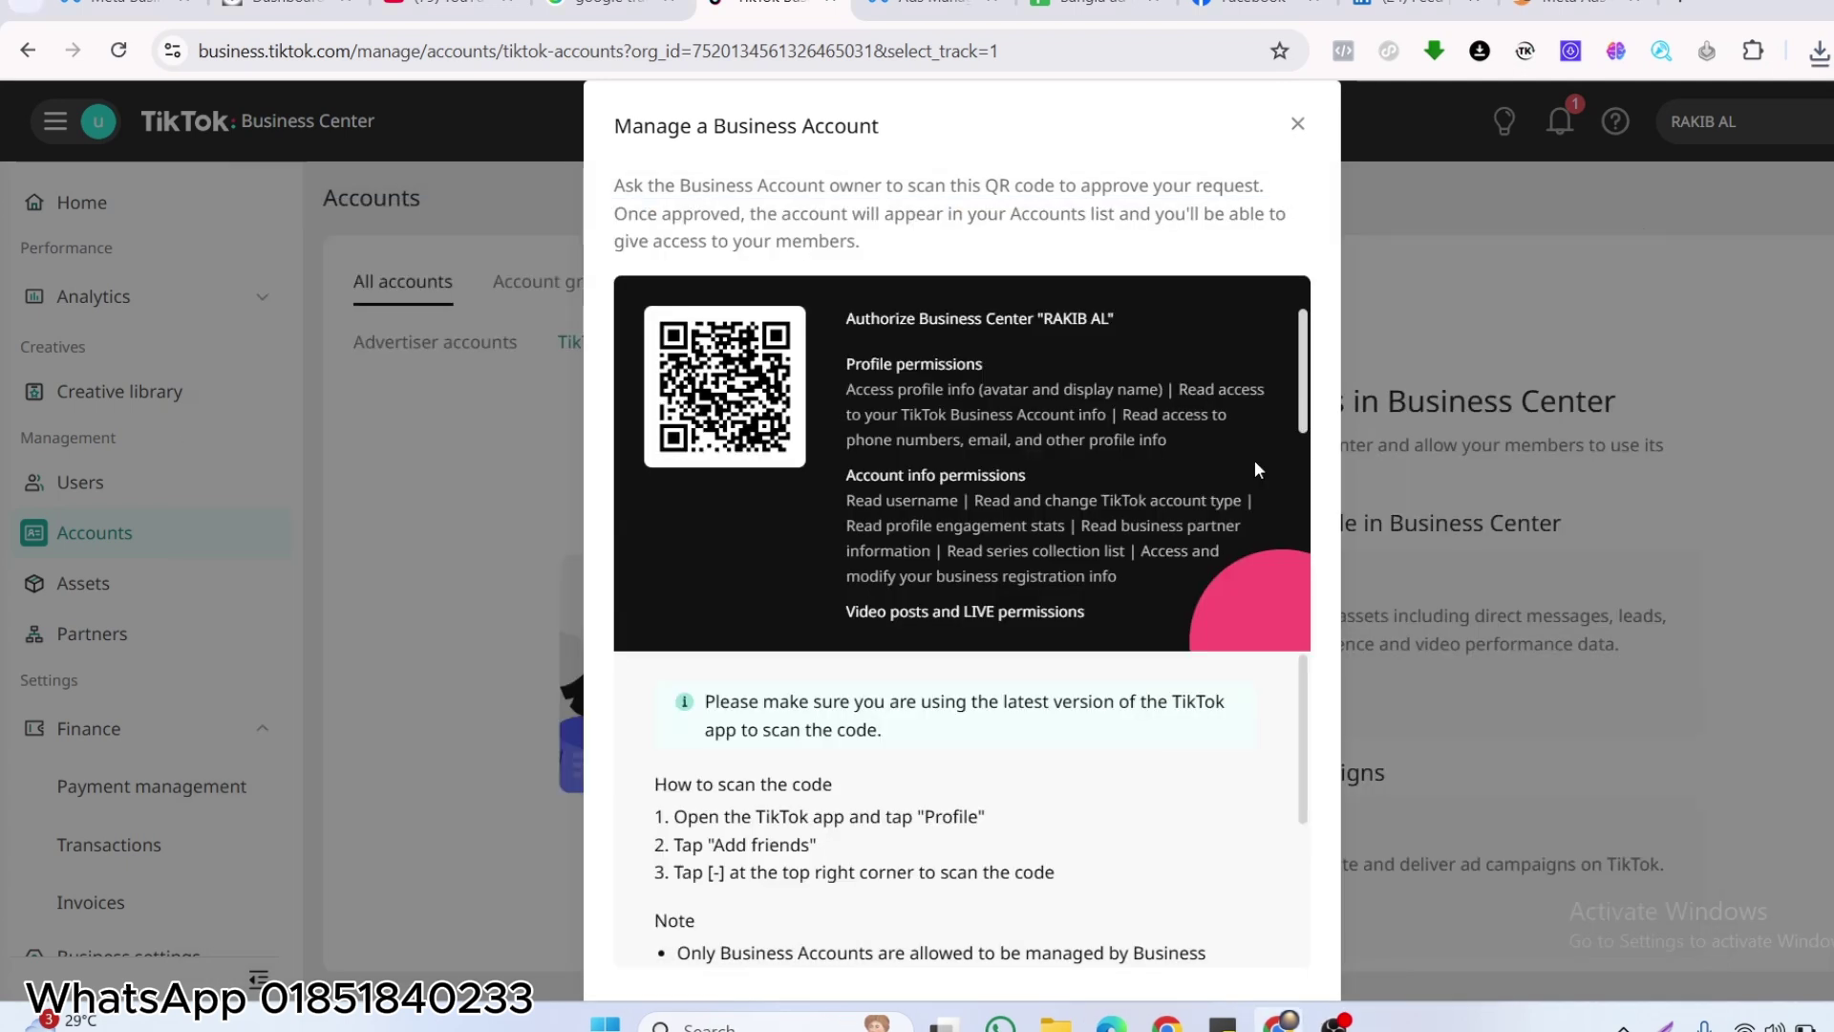
Review the remaining permissions and notes for managing a Business Account and dismiss the QR code dialog.
scroll(911, 541, down, 4)
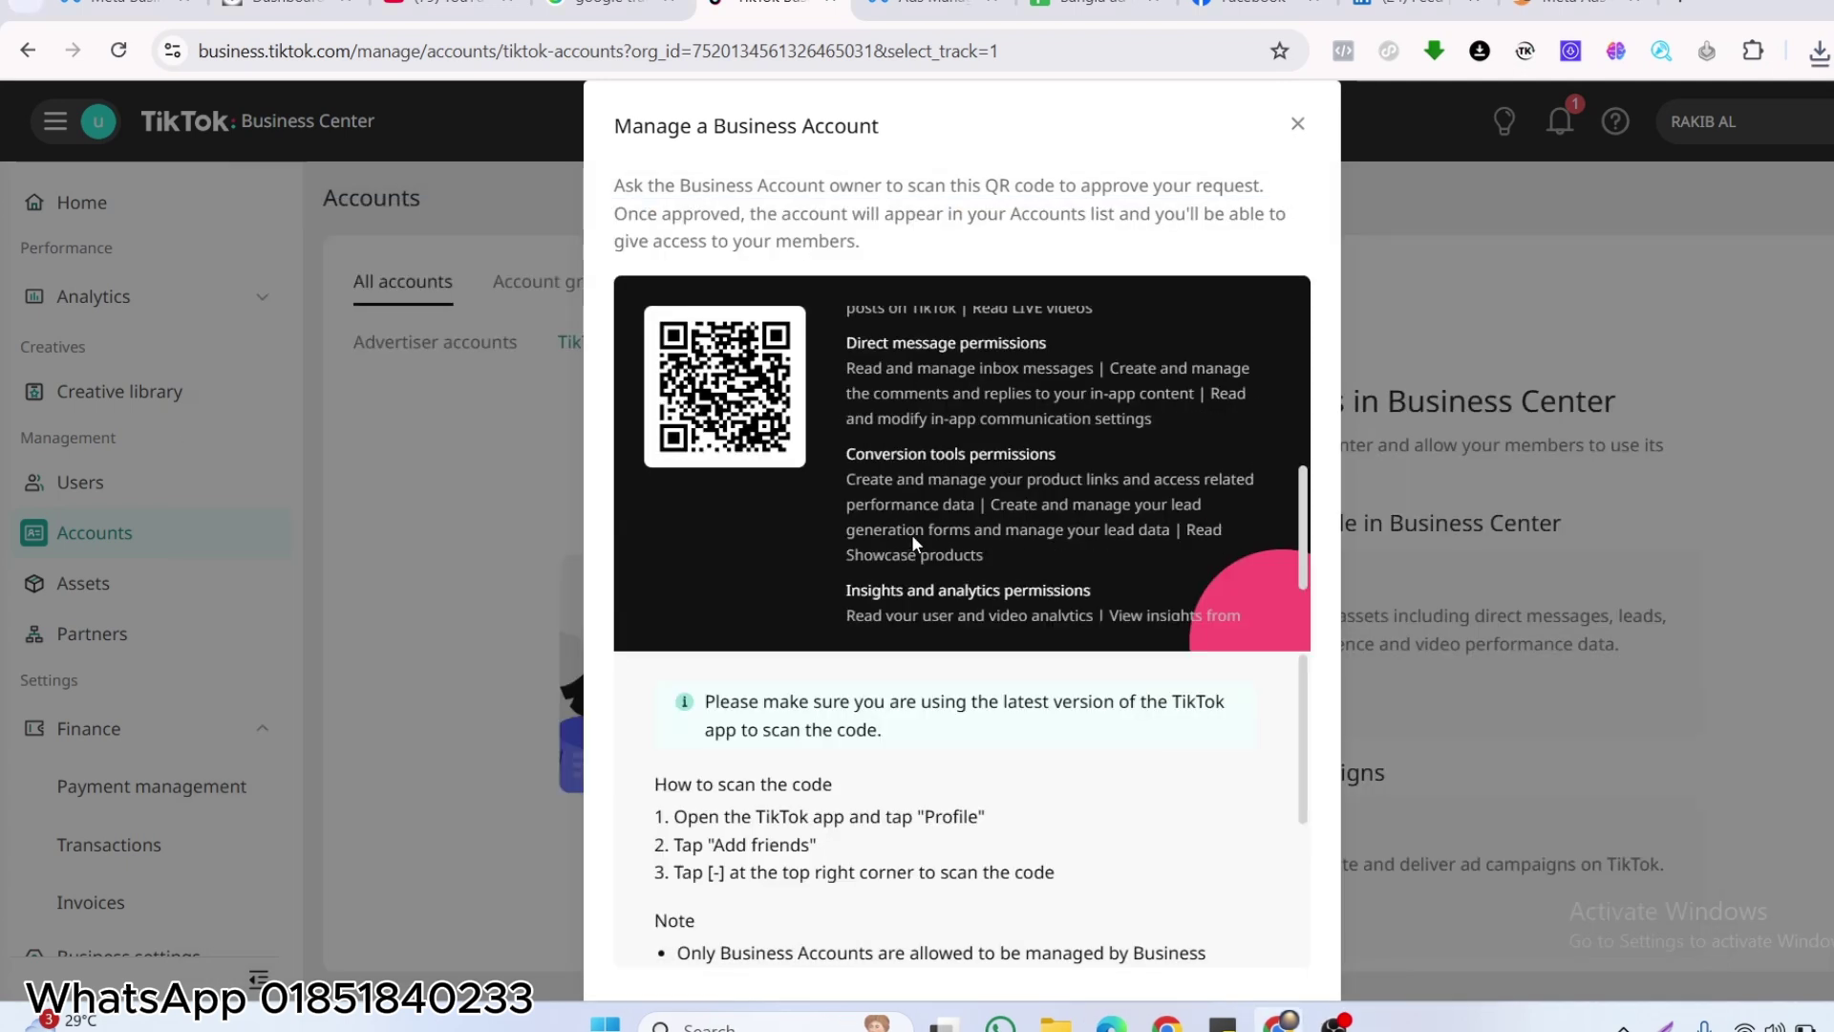
scroll(911, 541, down, 1)
scroll(871, 683, down, 3)
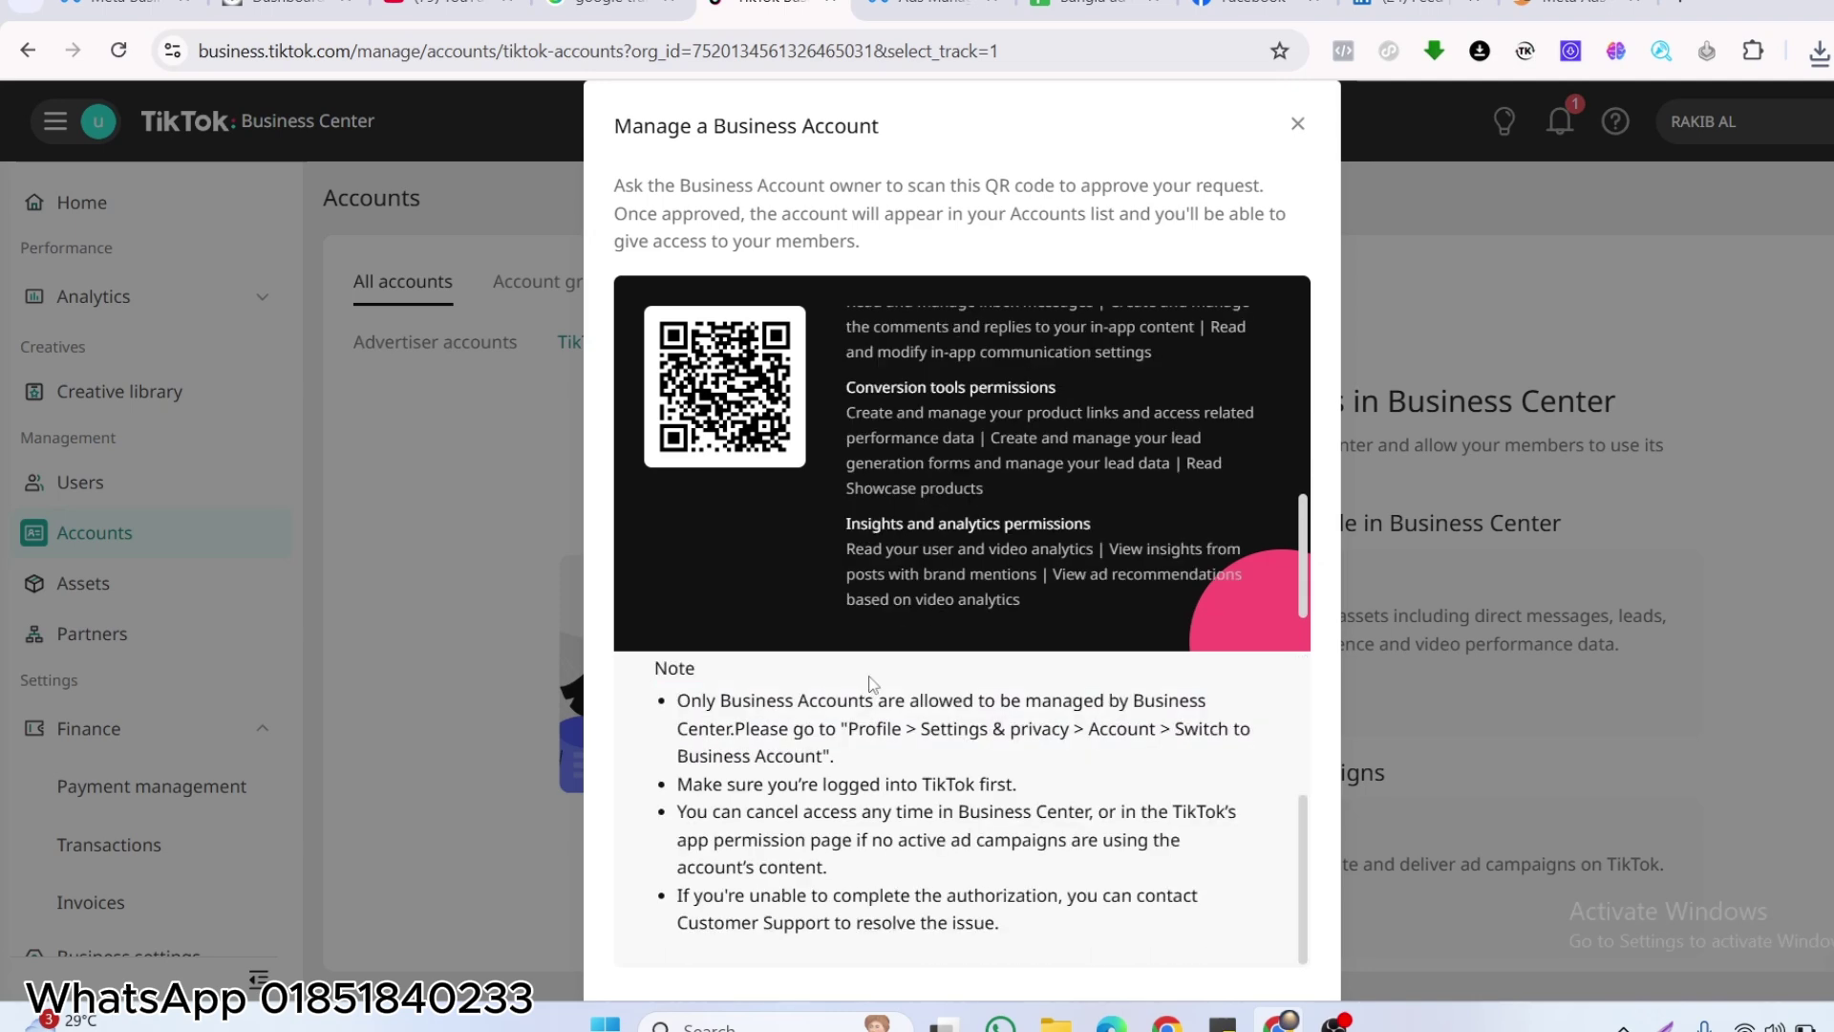
scroll(827, 649, down, 1)
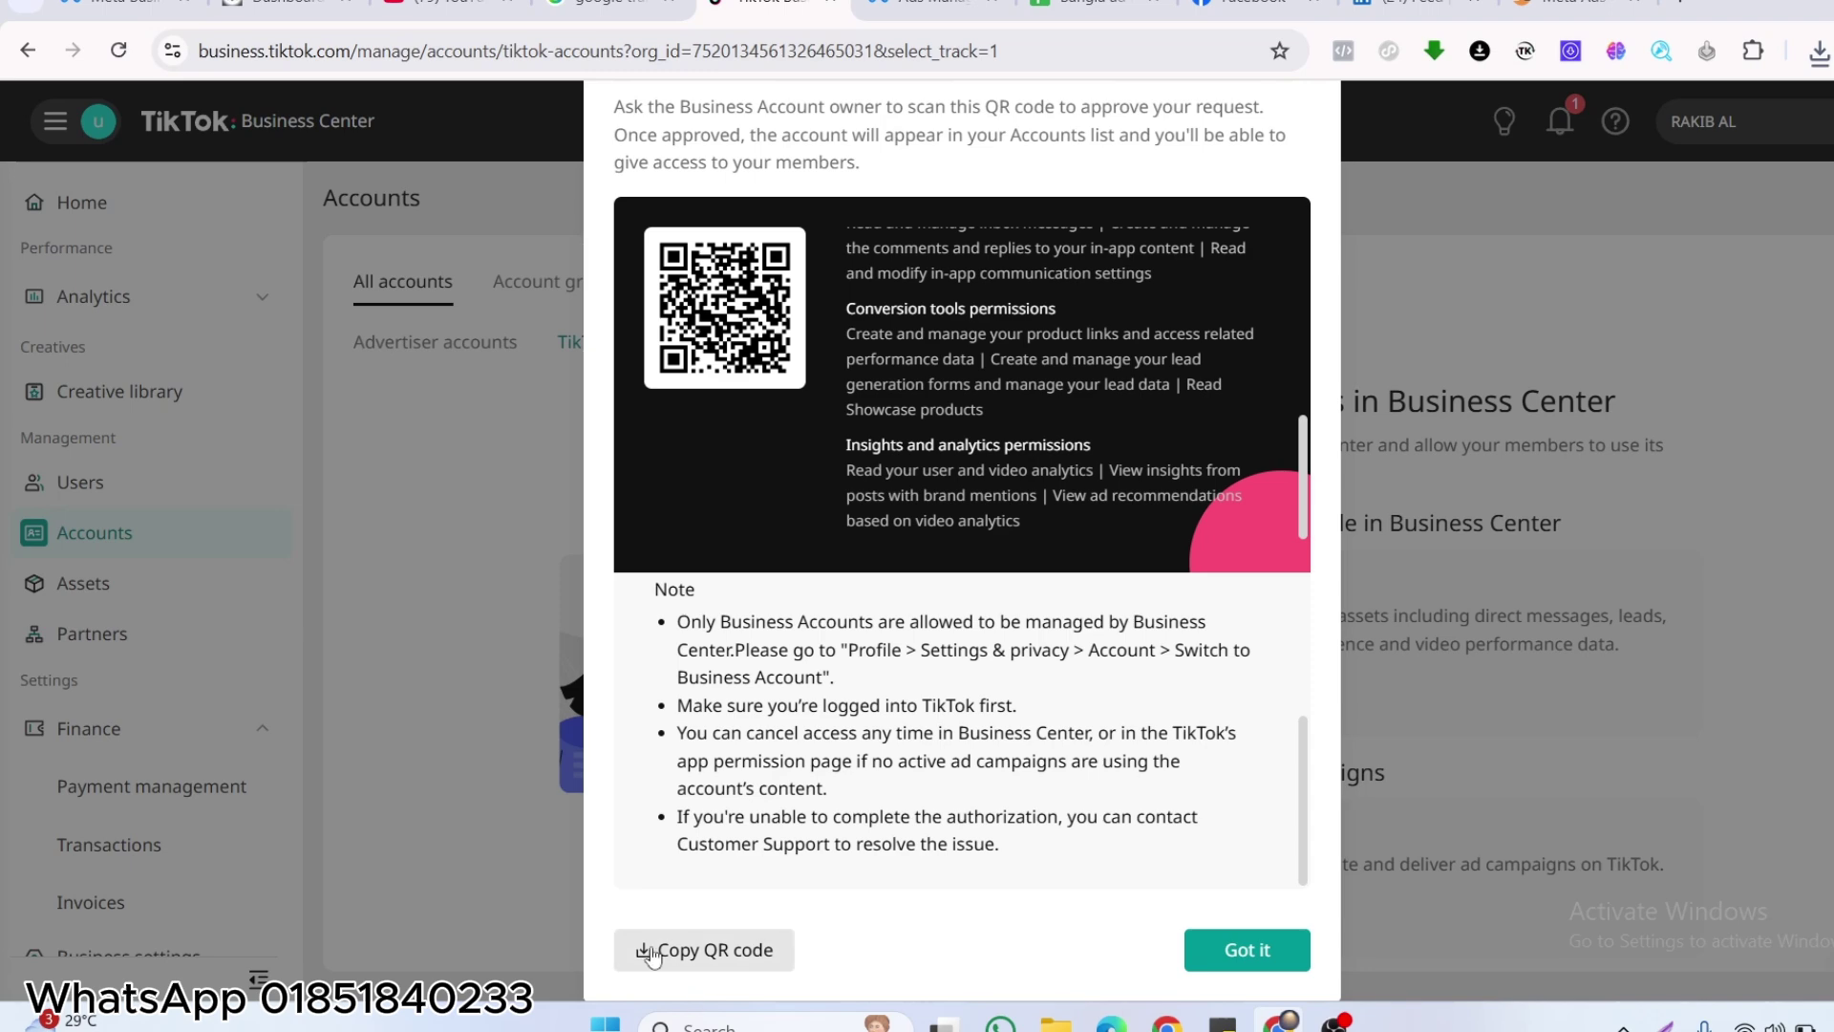
click(1222, 944)
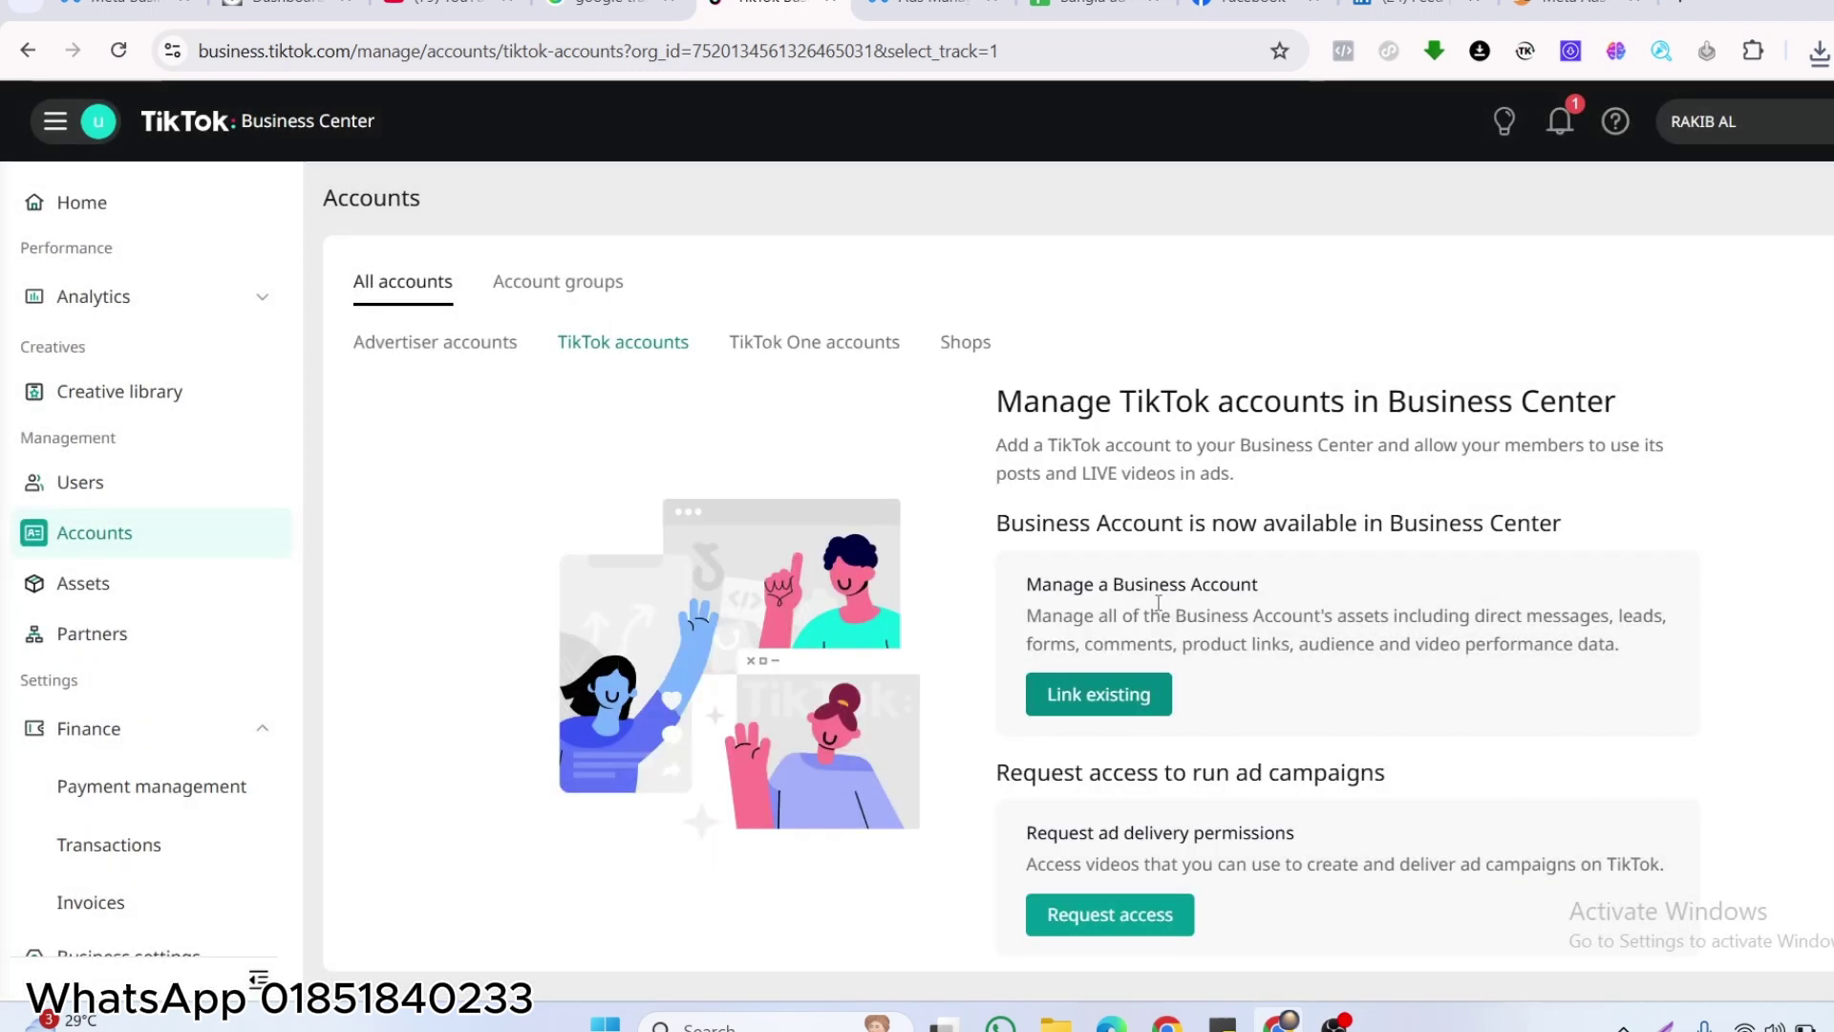
Request ad delivery permissions with Series, Direct message, Showcase and LIVE videos enabled, and generate the QR code.
click(1067, 929)
scroll(1055, 554, down, 4)
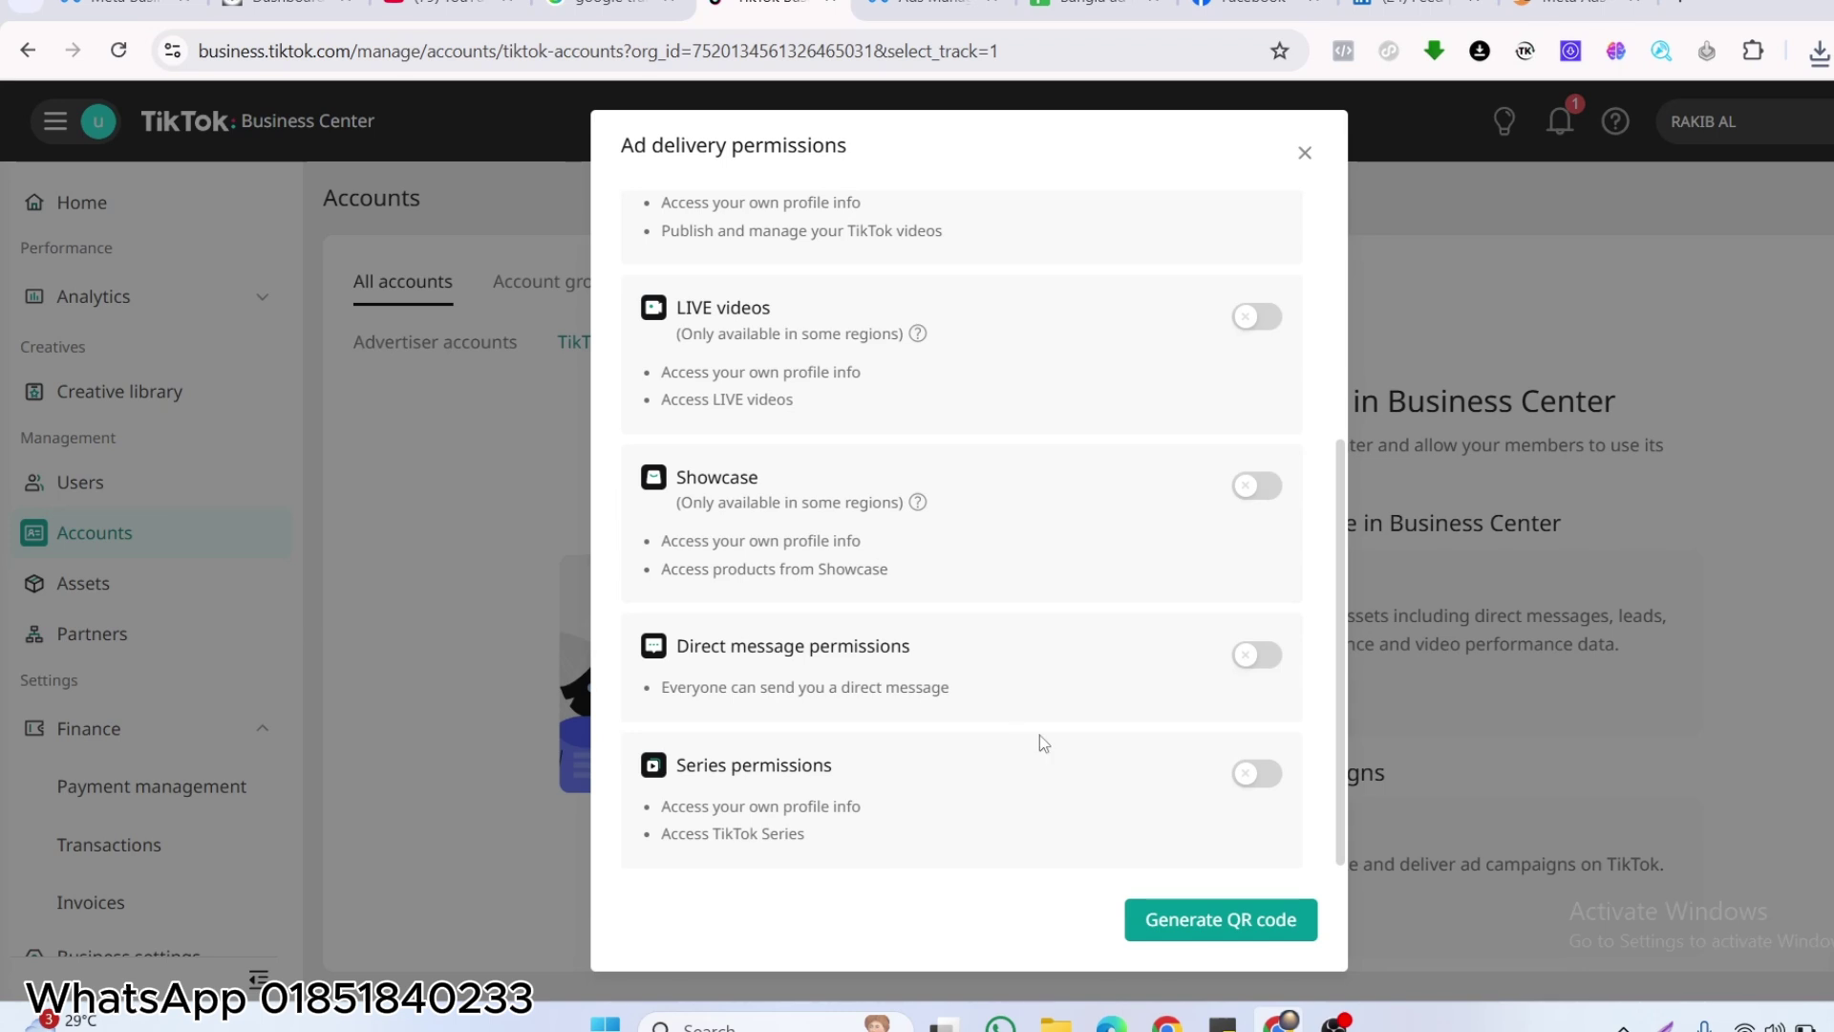
click(1259, 774)
click(1257, 655)
click(1252, 487)
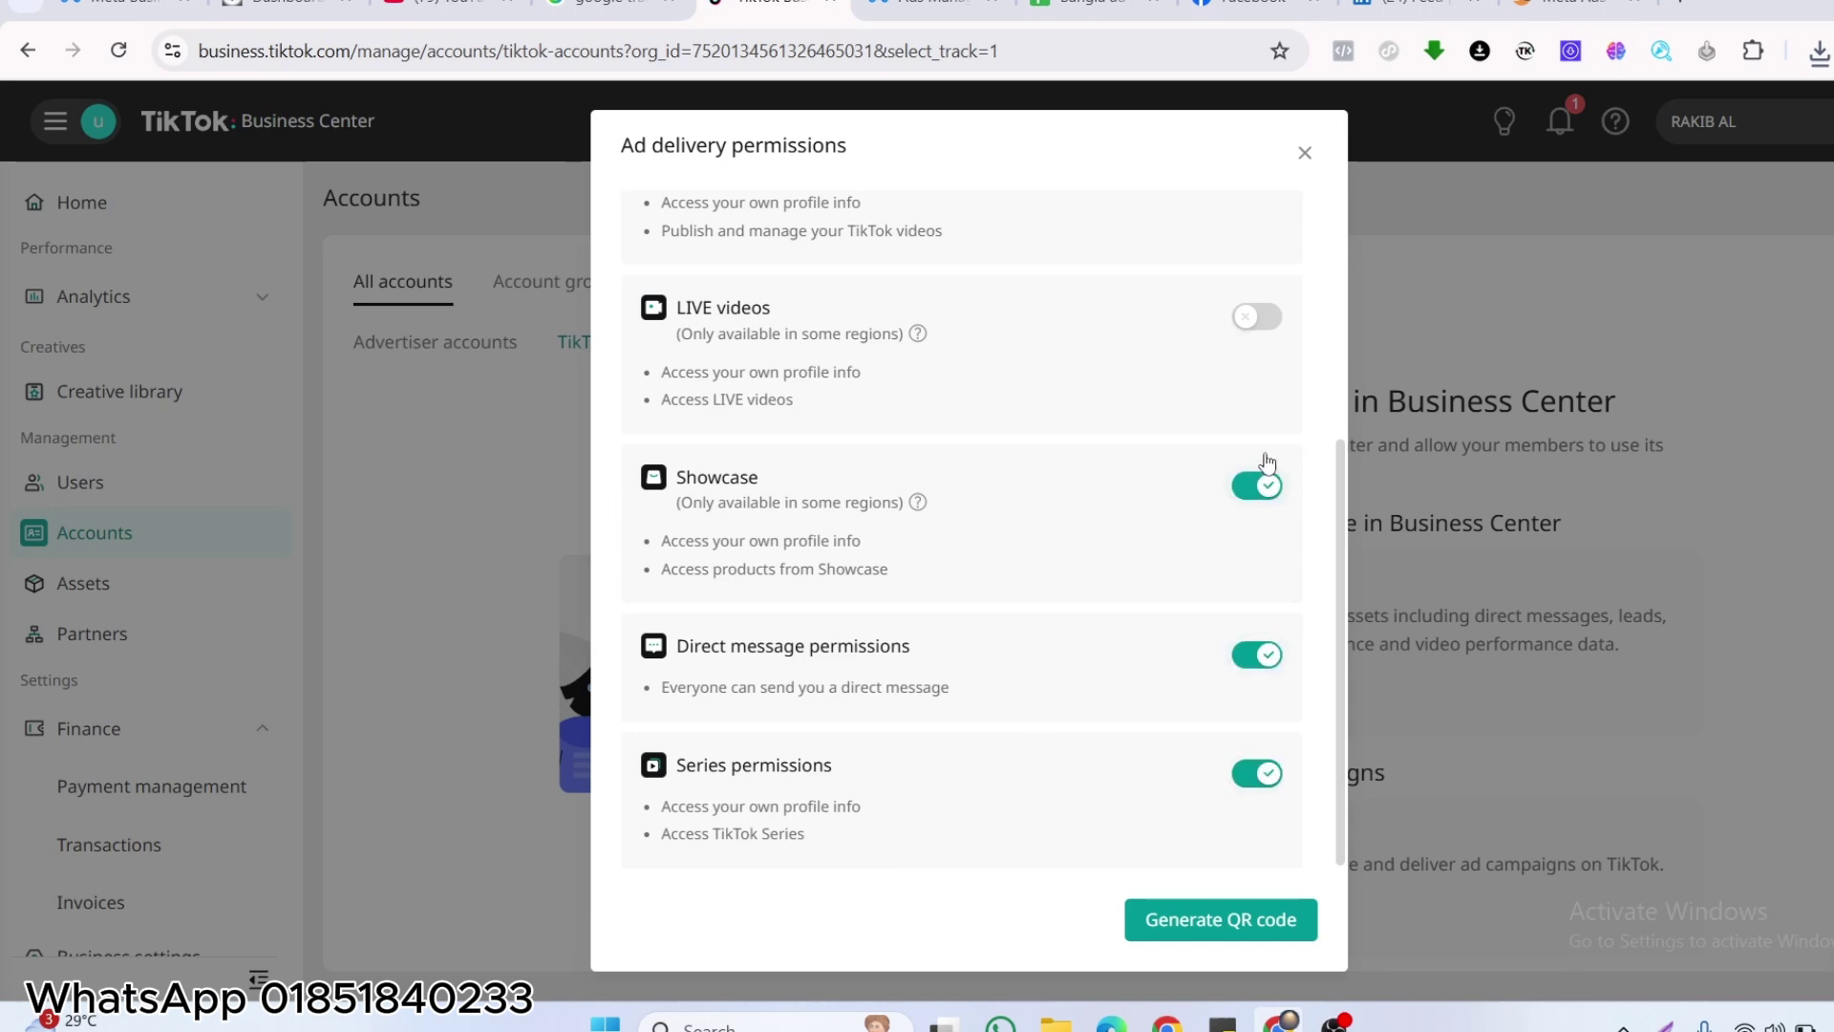
click(1255, 318)
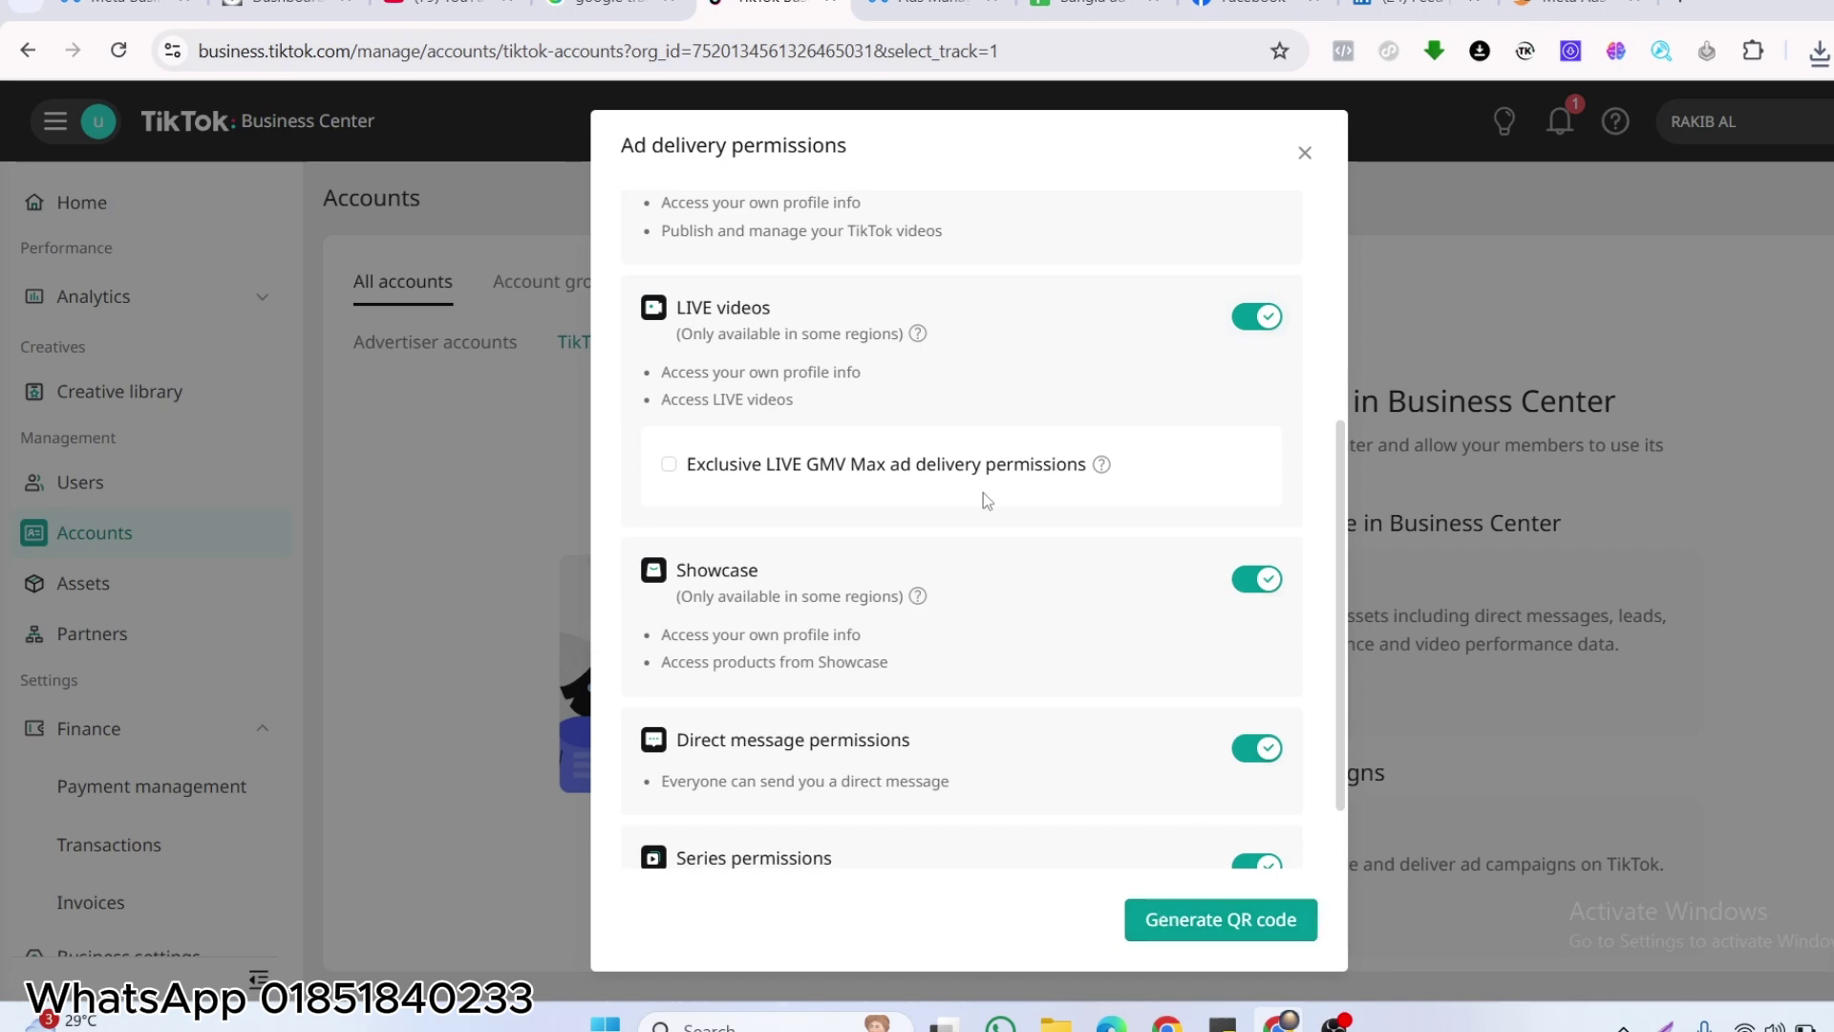
click(1156, 929)
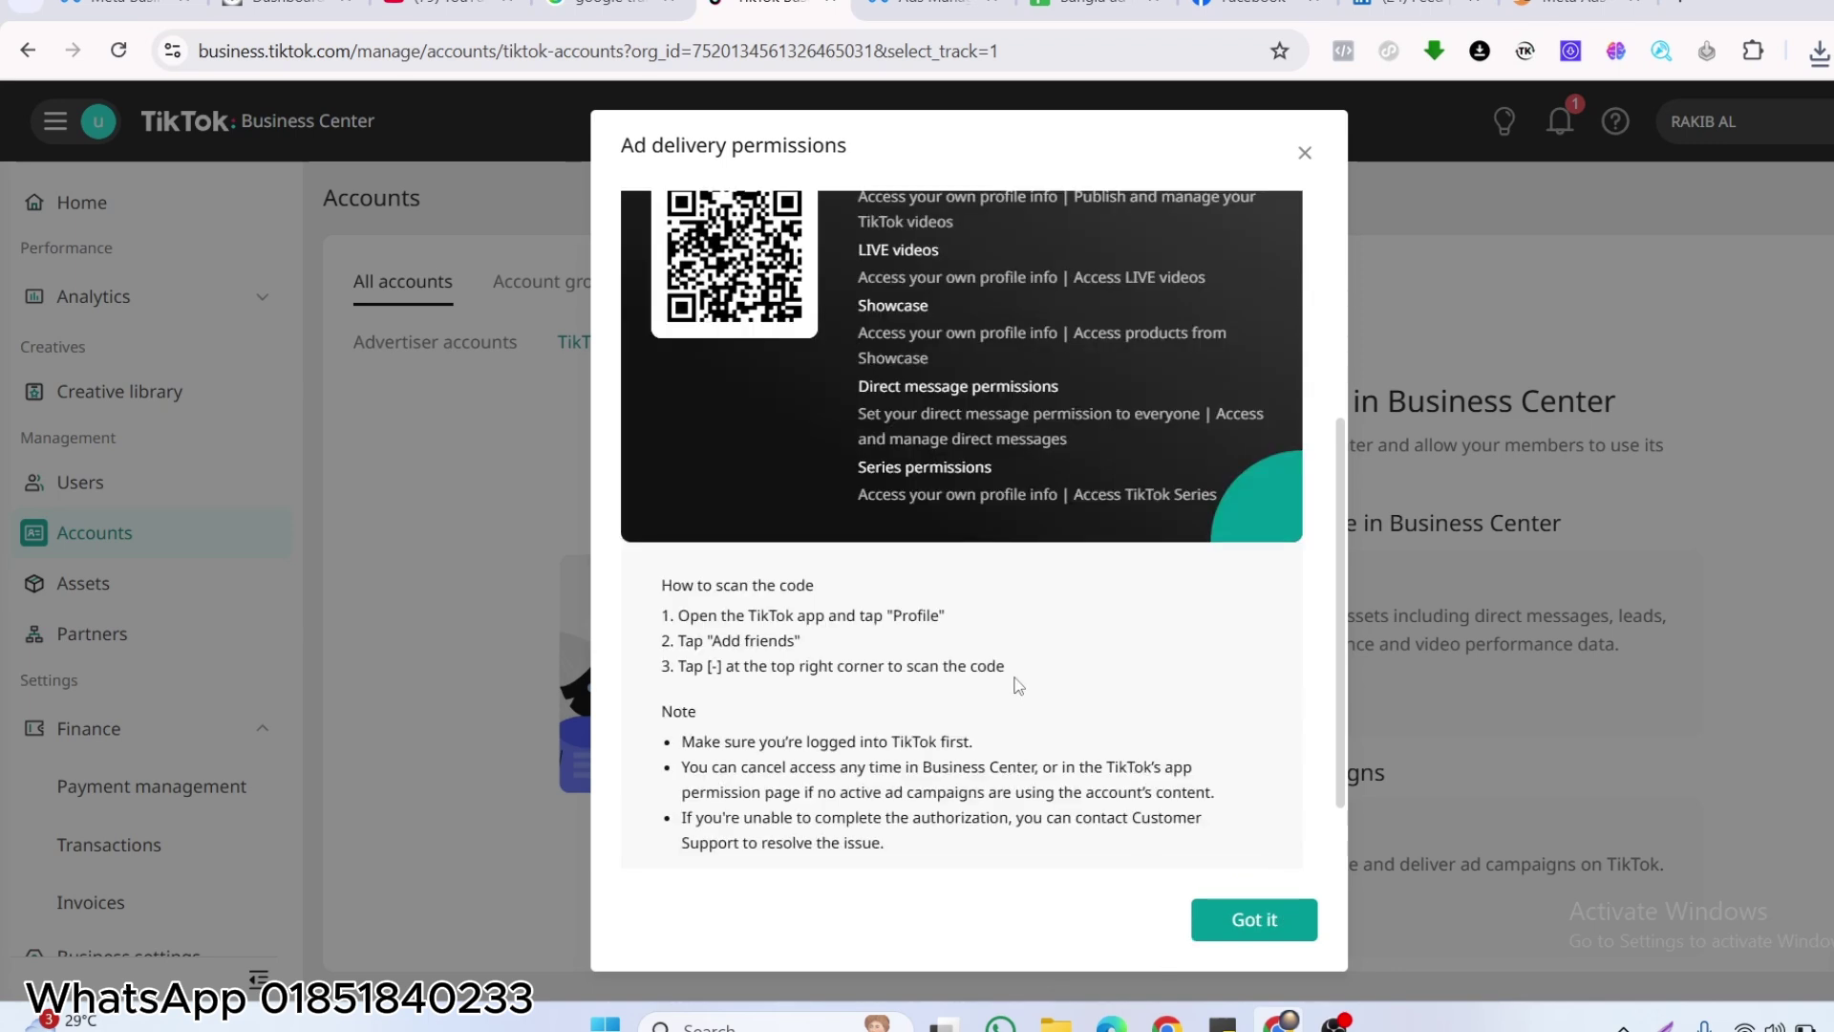
Review the ad delivery QR code's scanning instructions and notes, copy the QR code and close the dialog.
scroll(1018, 686, down, 1)
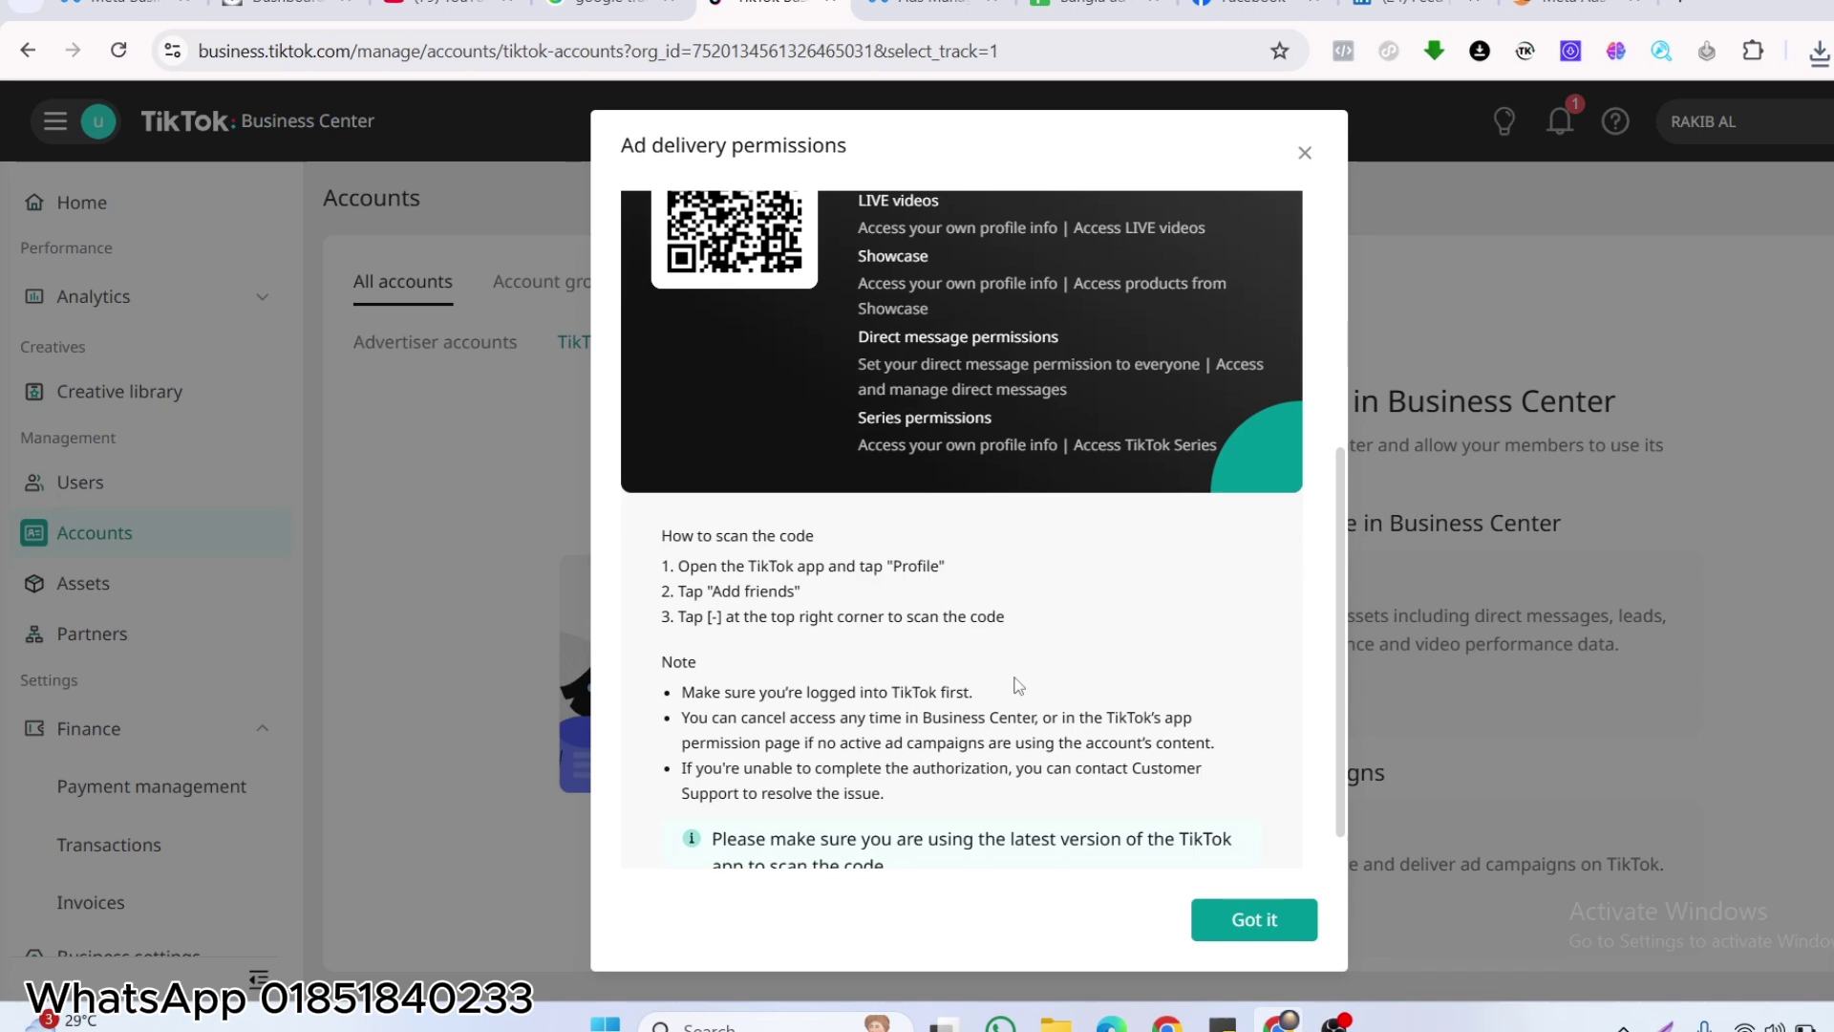
scroll(1018, 685, up, 5)
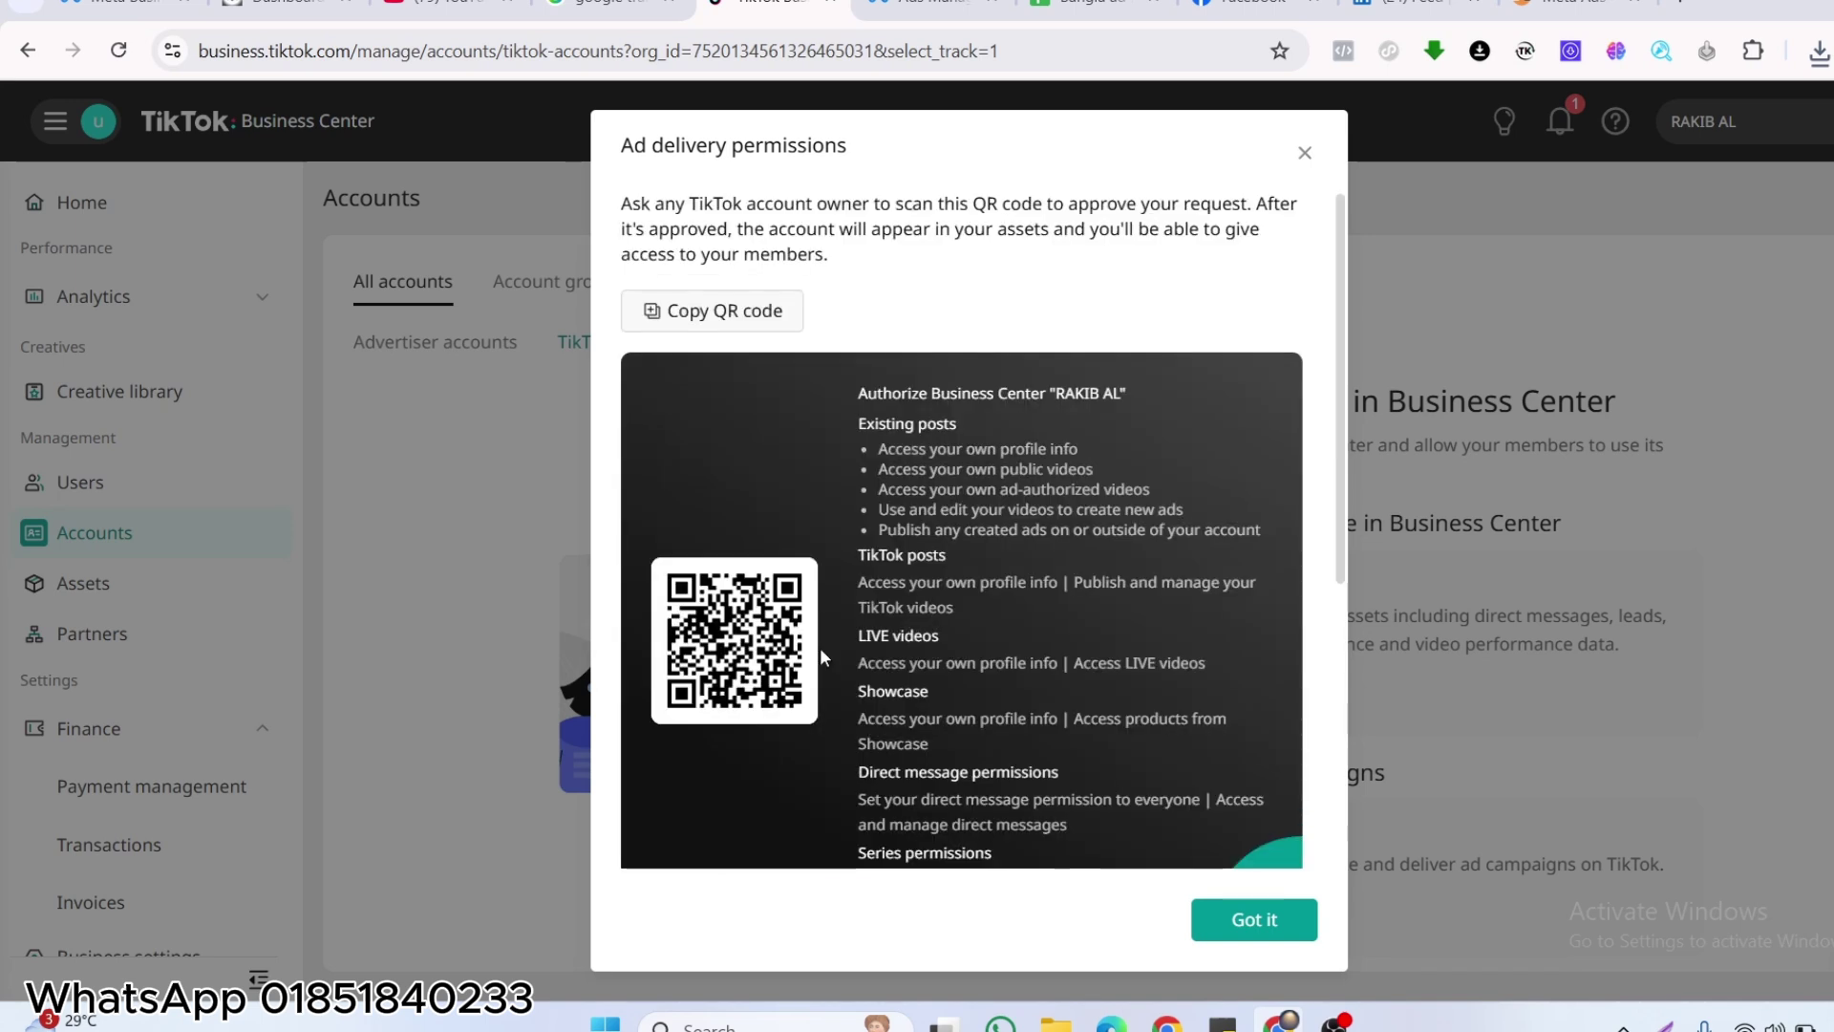
right_click(713, 616)
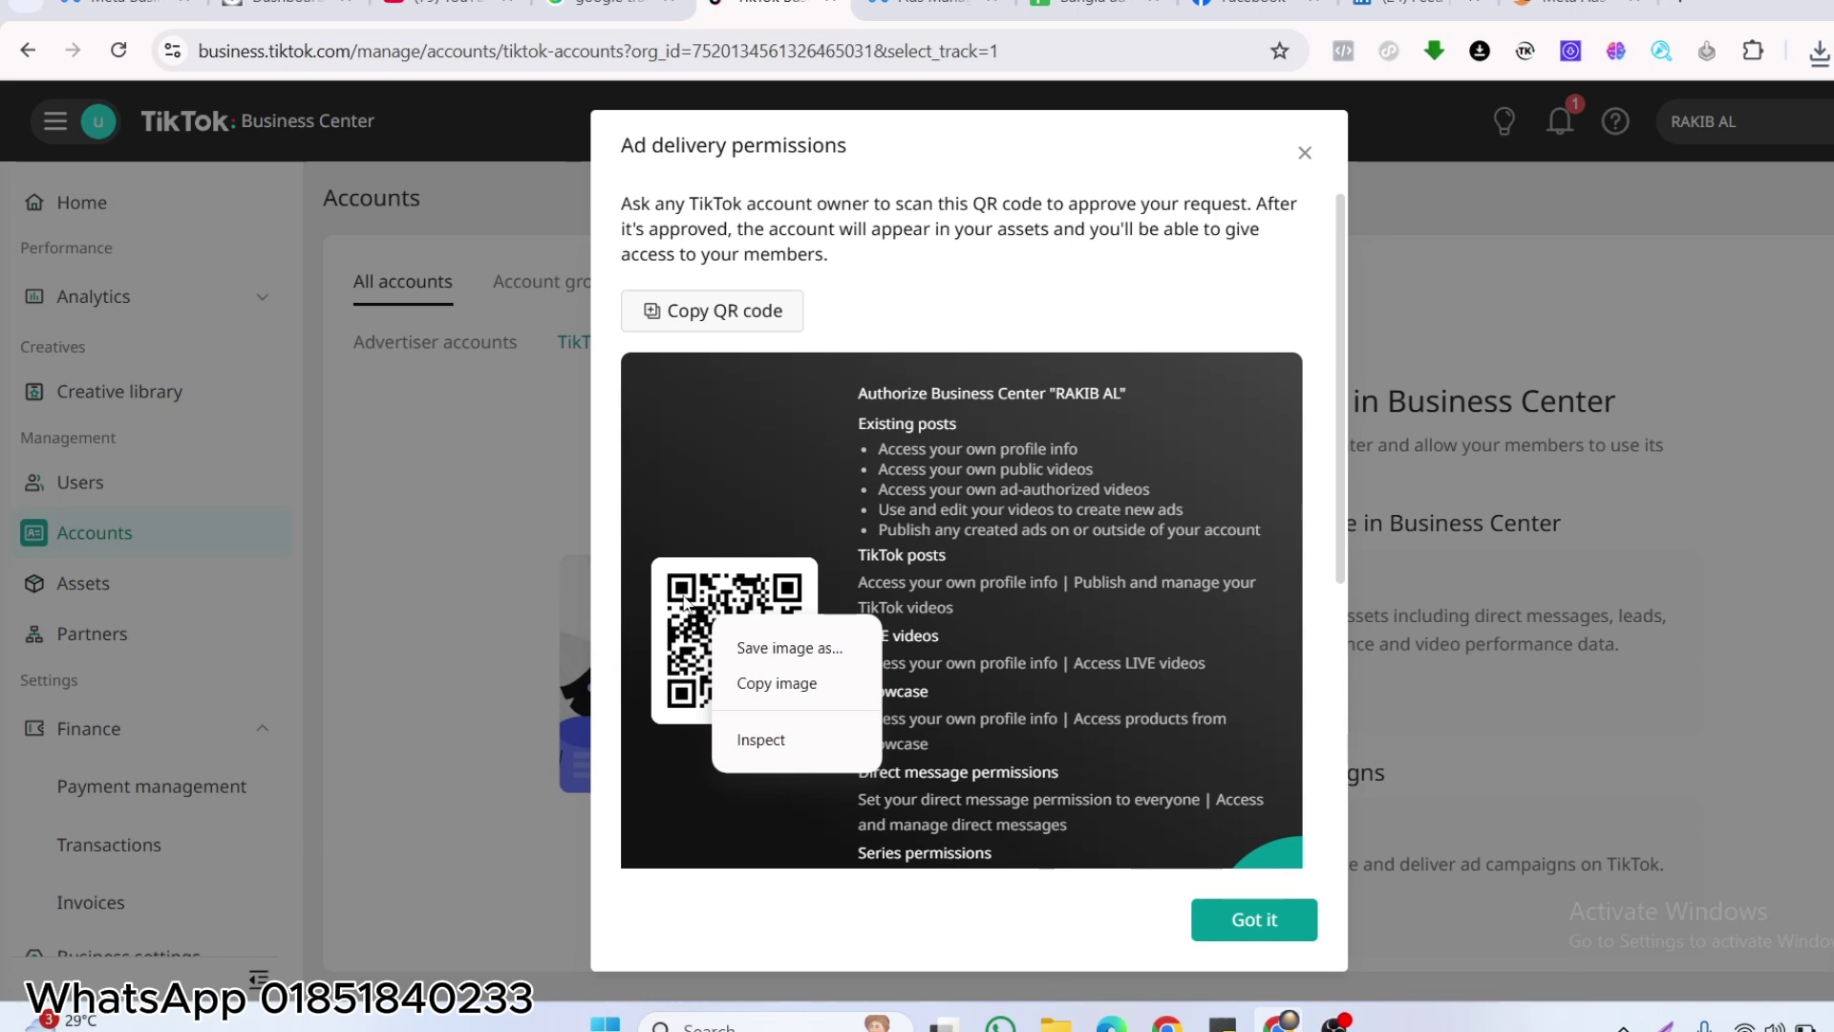
click(640, 320)
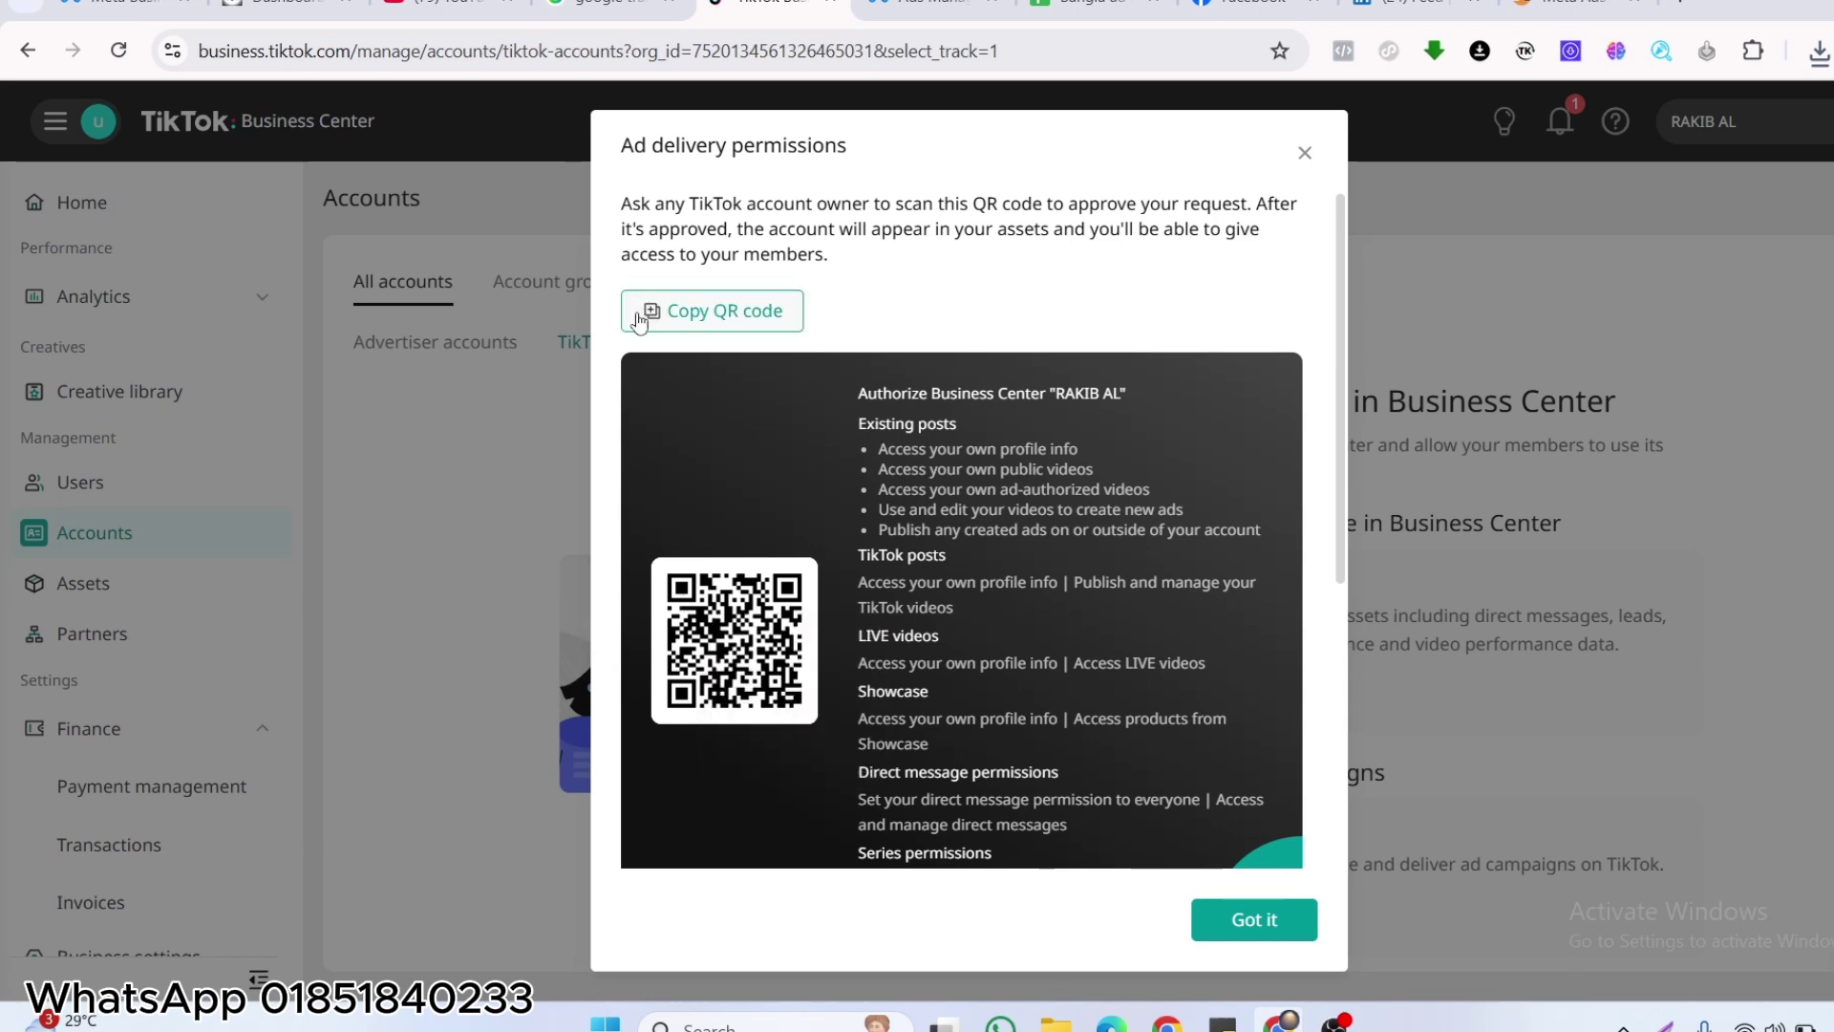
click(1259, 930)
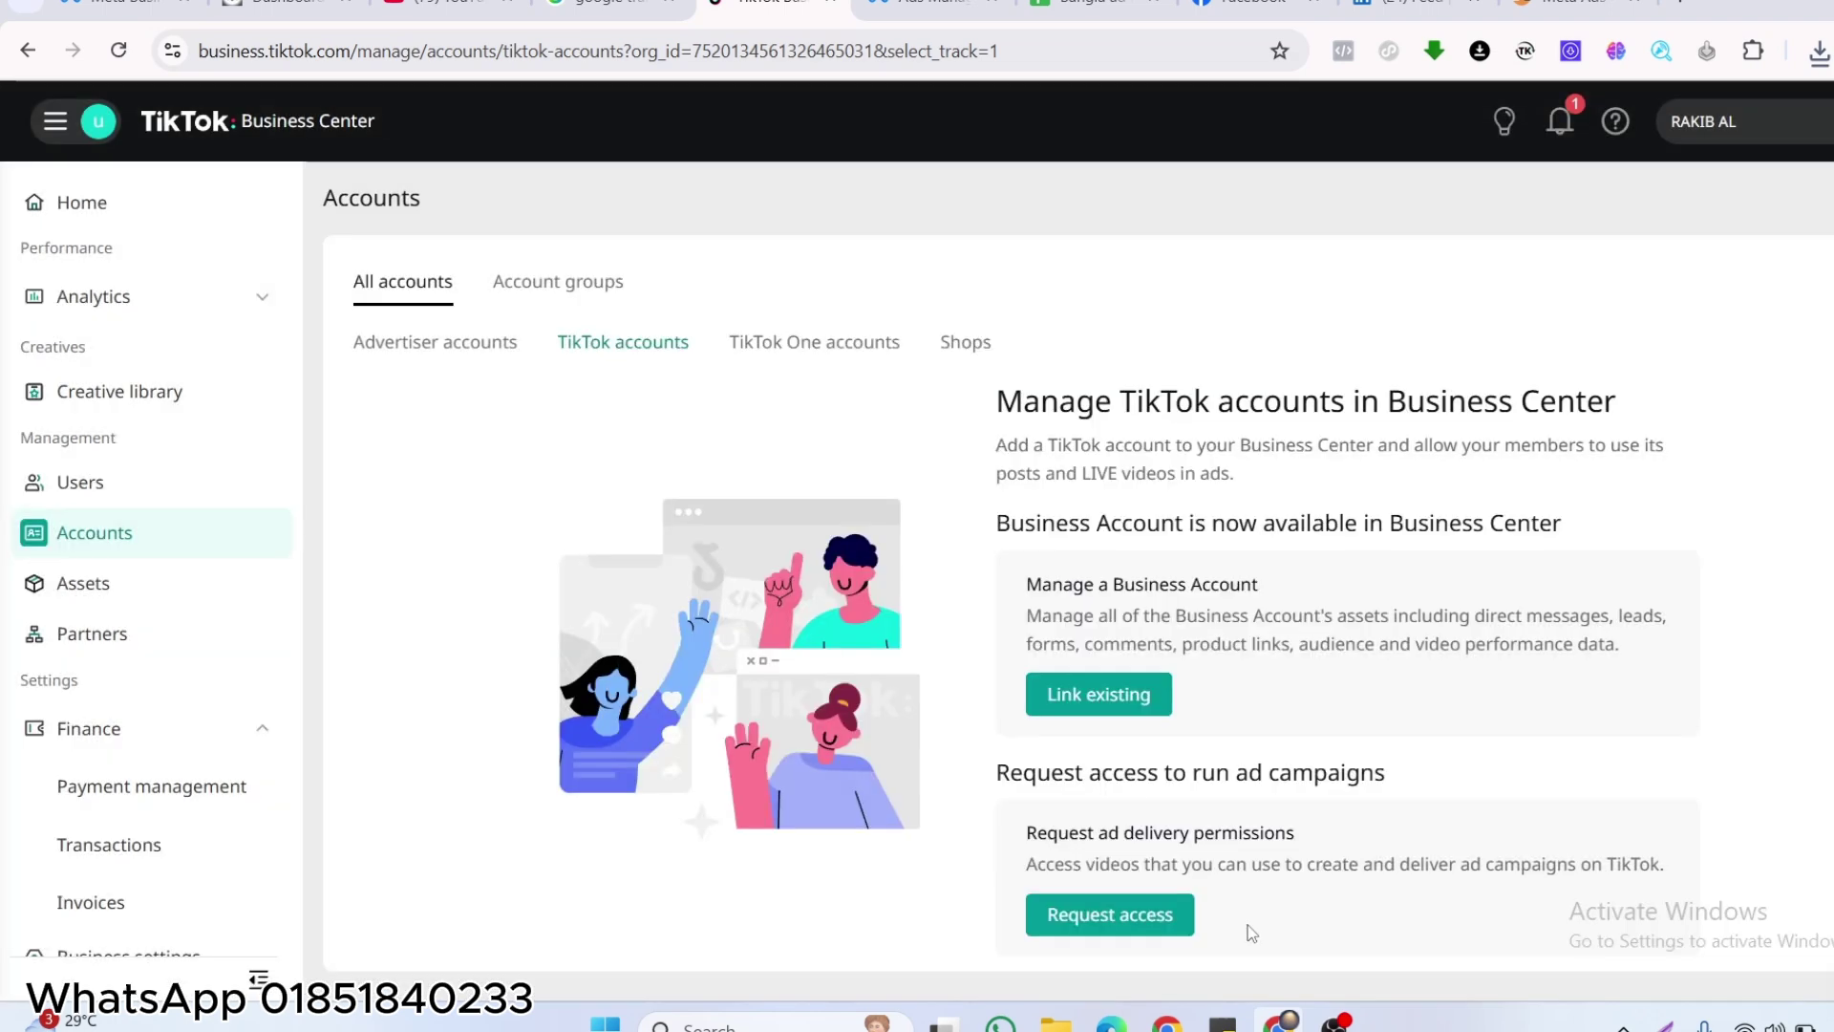